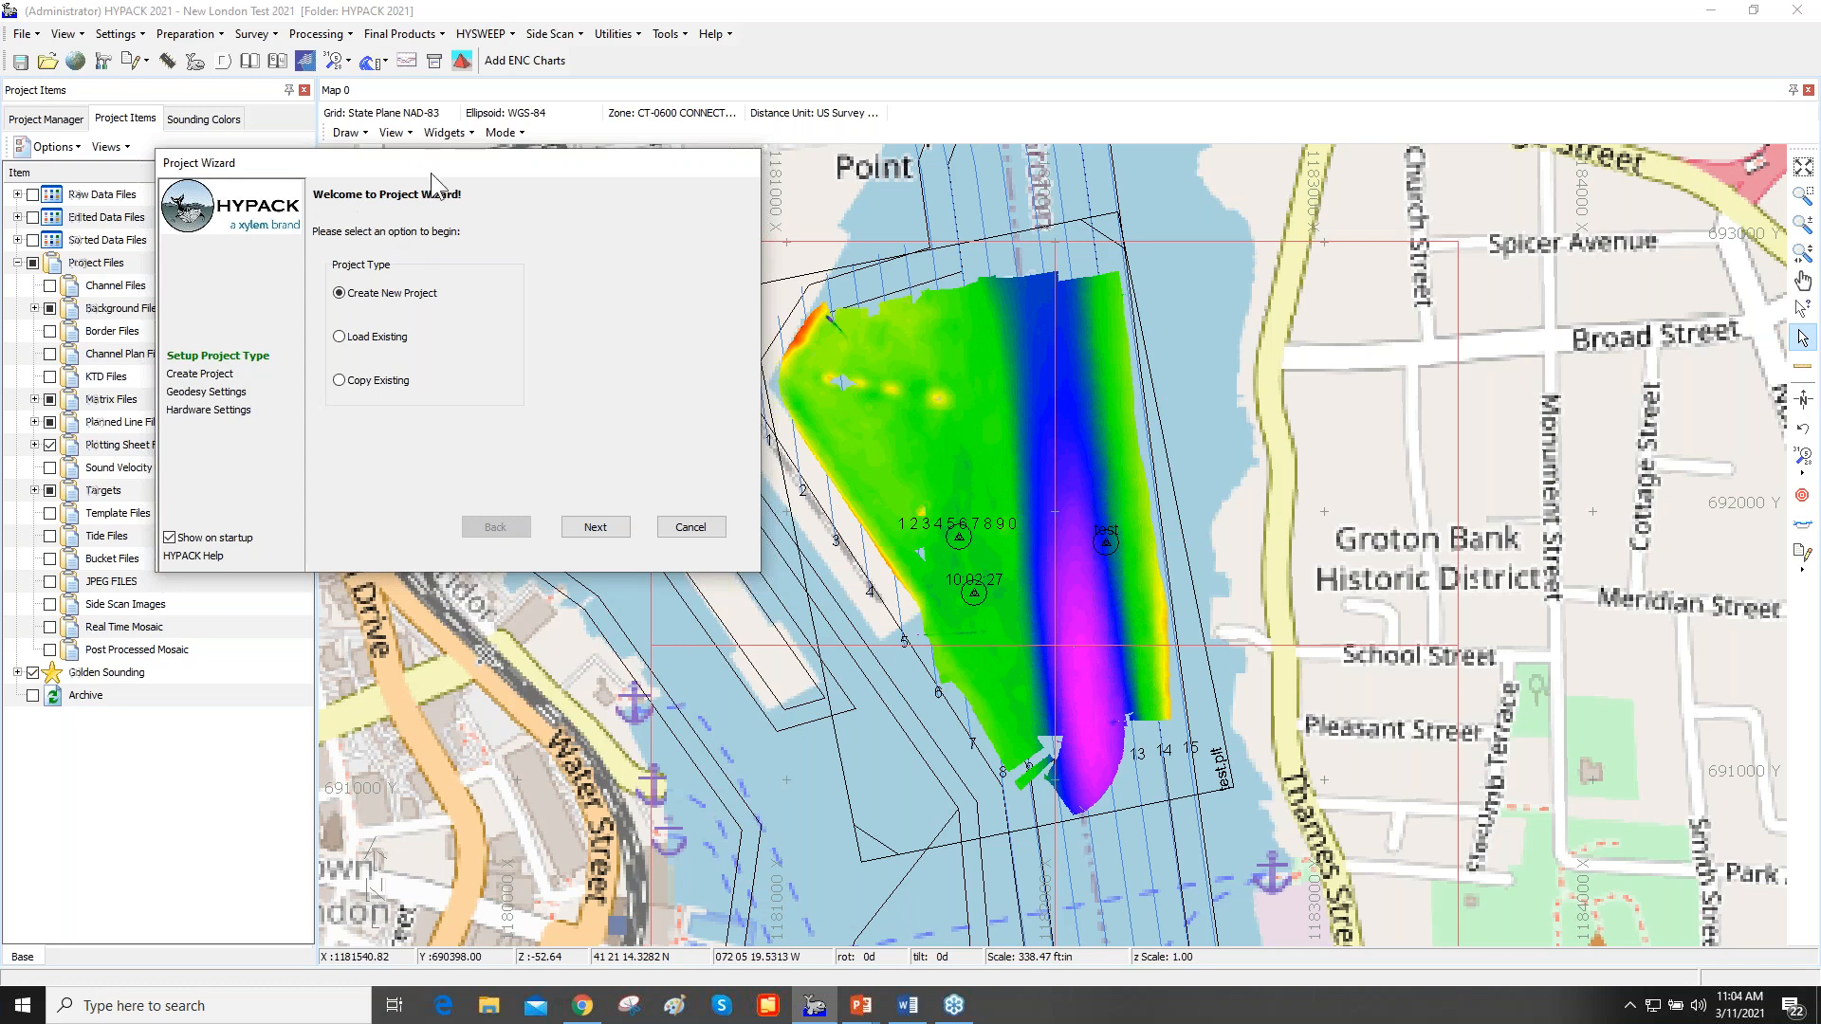
- Create a new project named March 2021 in the HYPACK 2021 location with the Project Wizard
left_click_drag(433, 175, 444, 157)
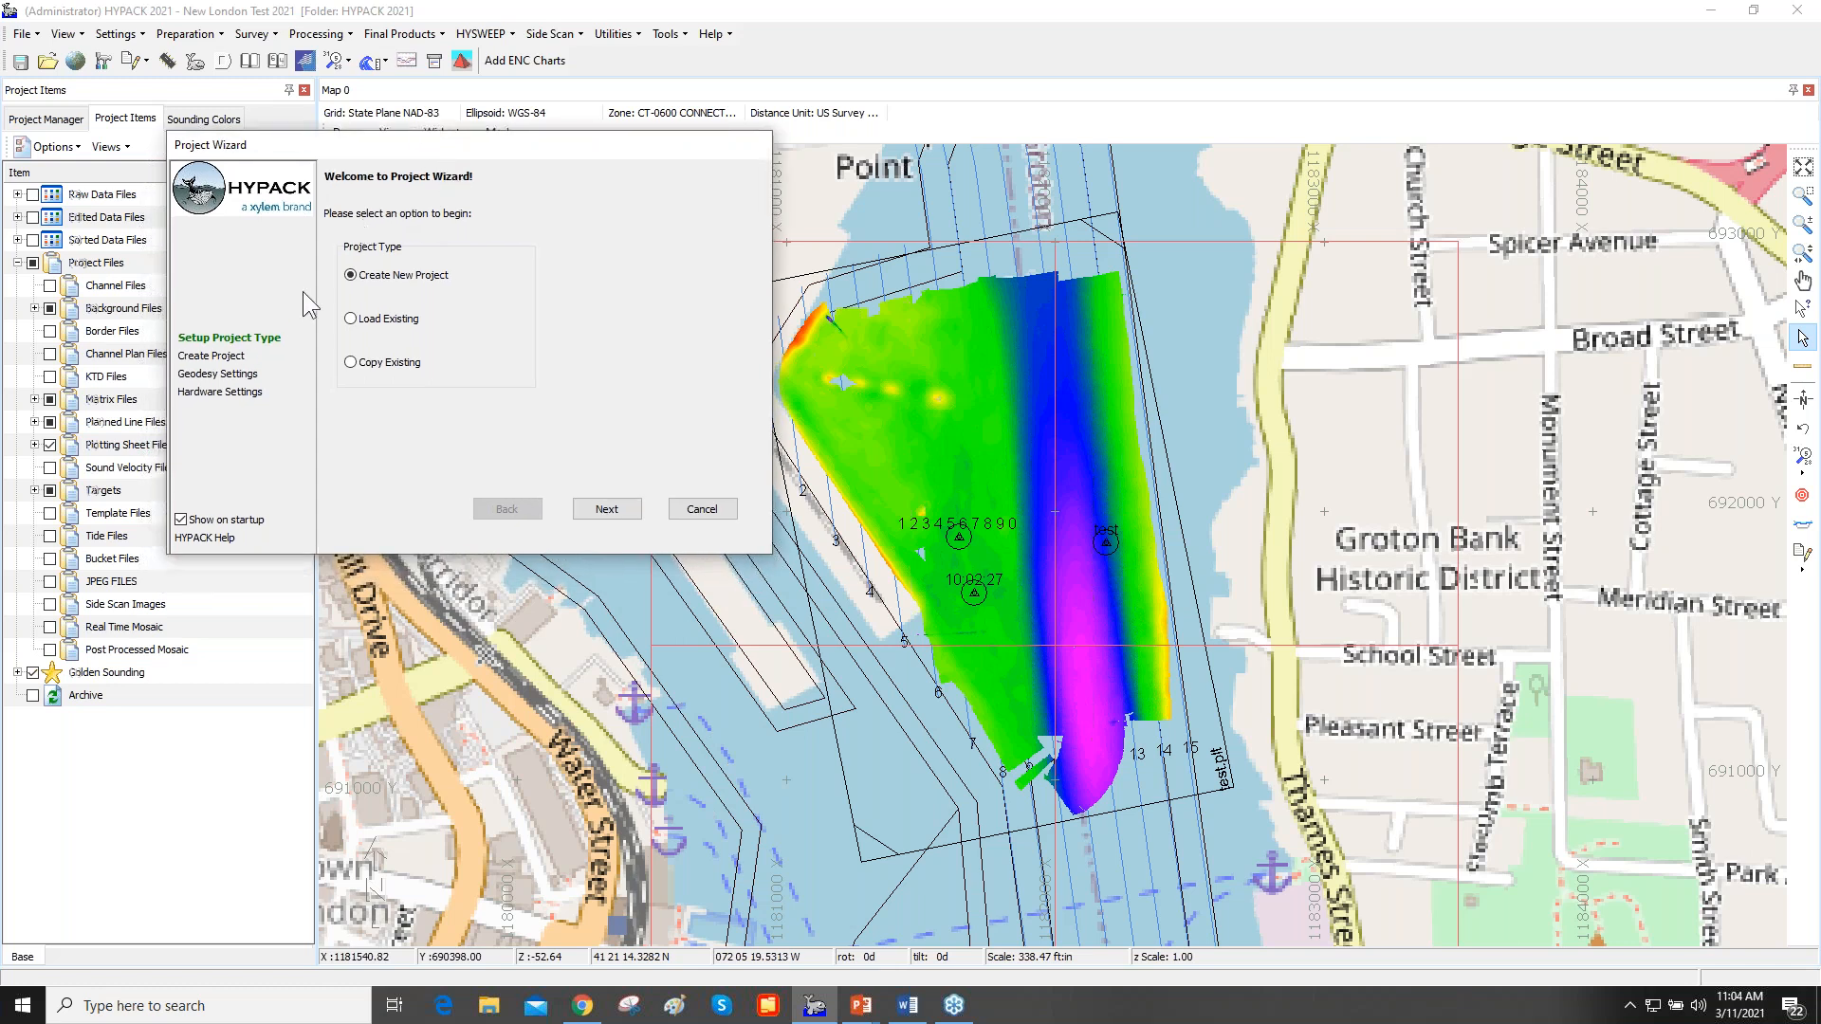
left_click(620, 507)
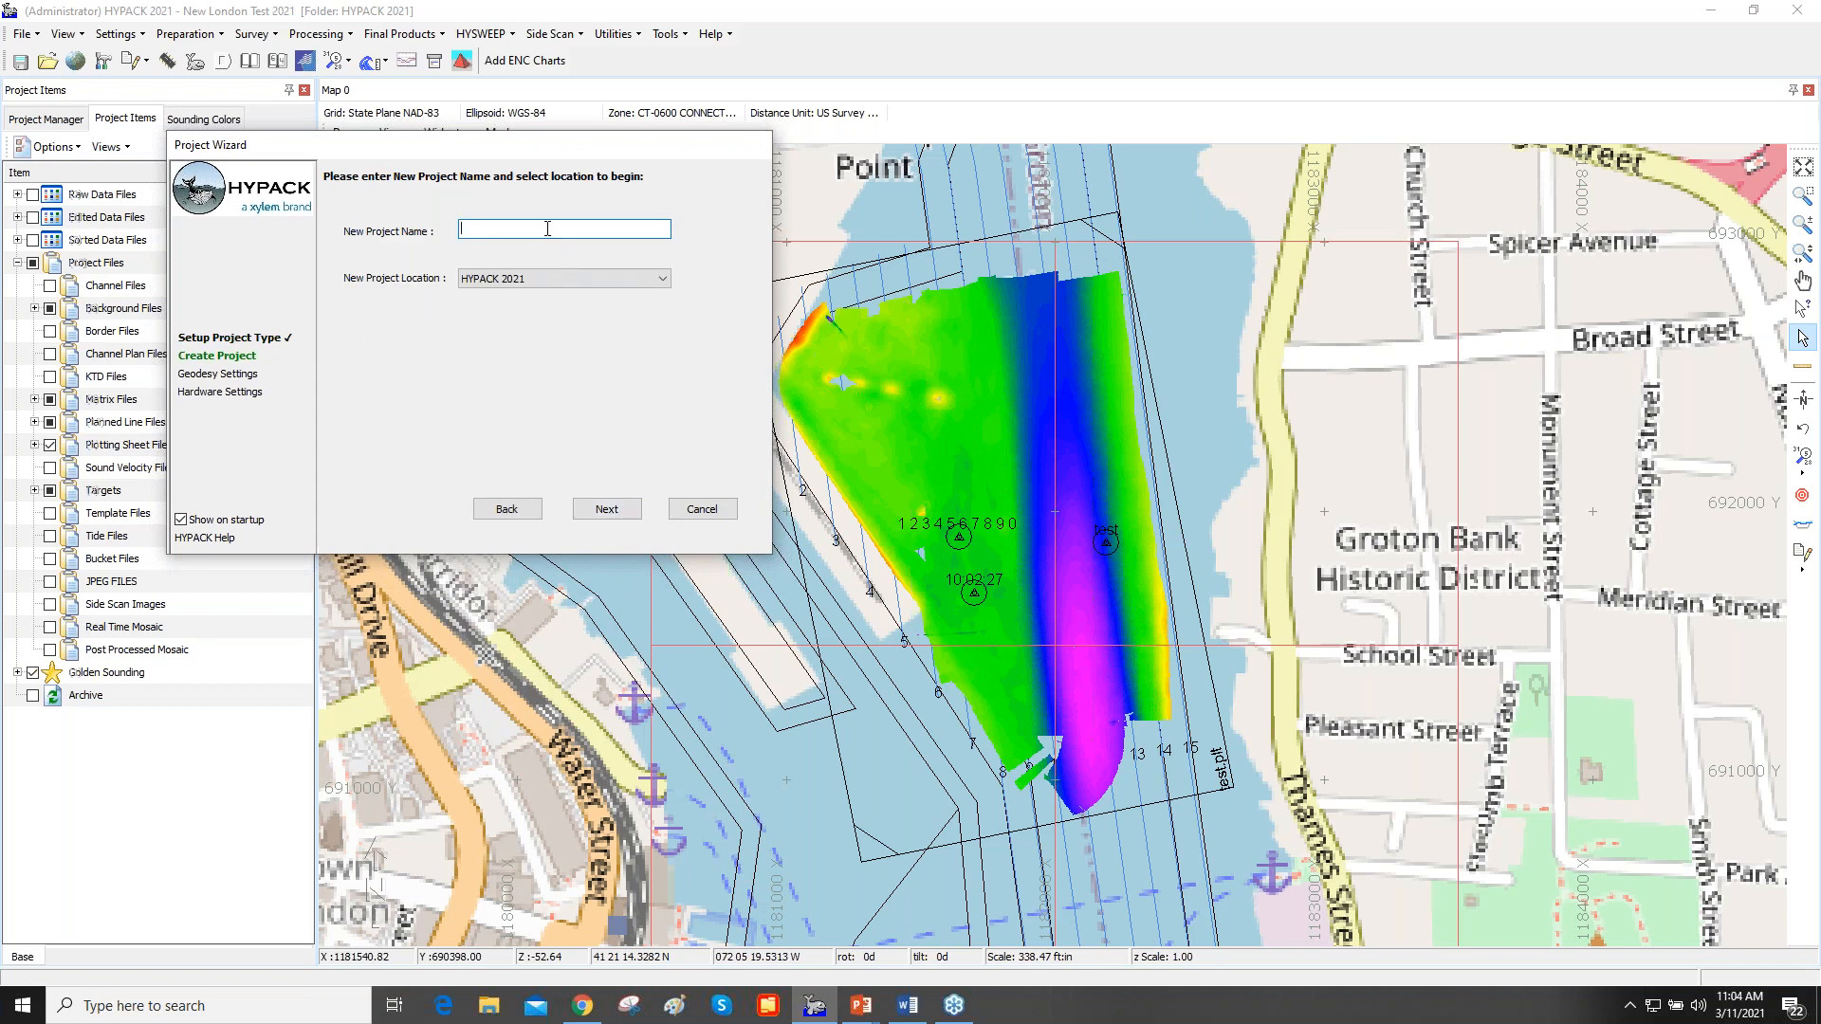
type("March 2021")
left_click(610, 510)
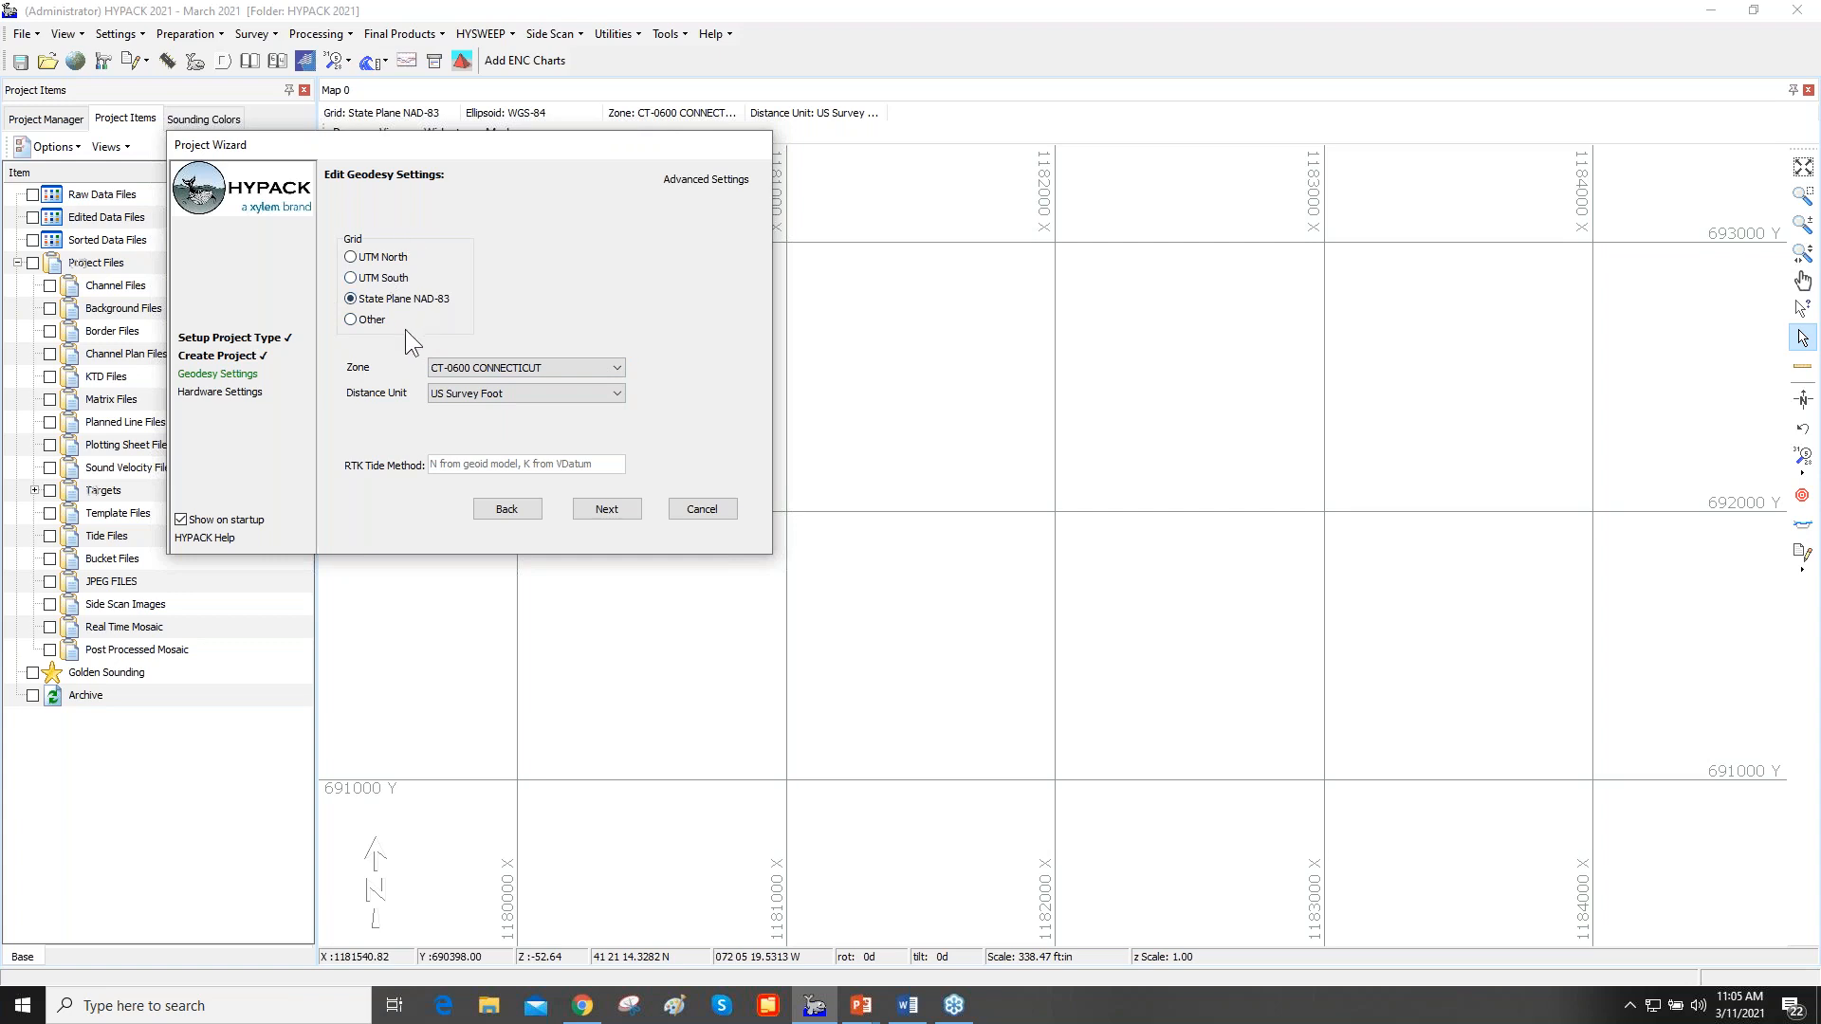
- Check the Other grid choices and return the grid to State Plane NAD-83
left_click(370, 322)
left_click(748, 321)
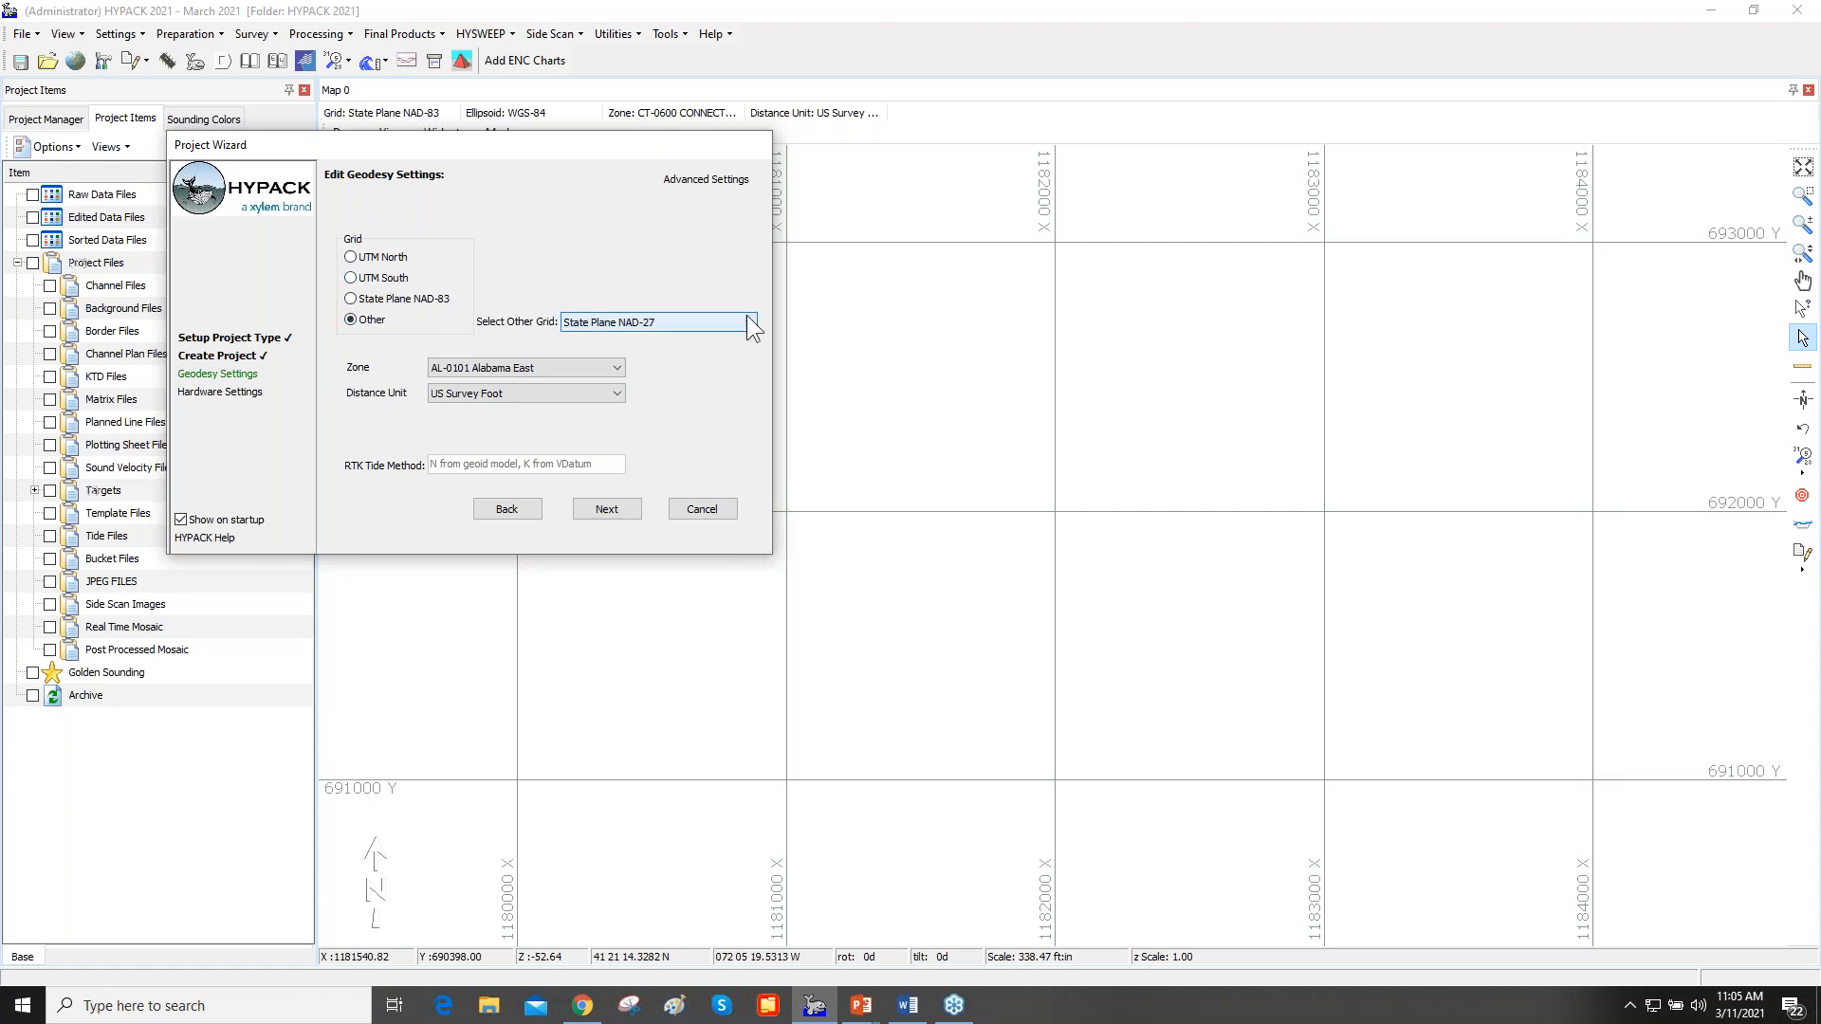
left_click(747, 319)
left_click(403, 301)
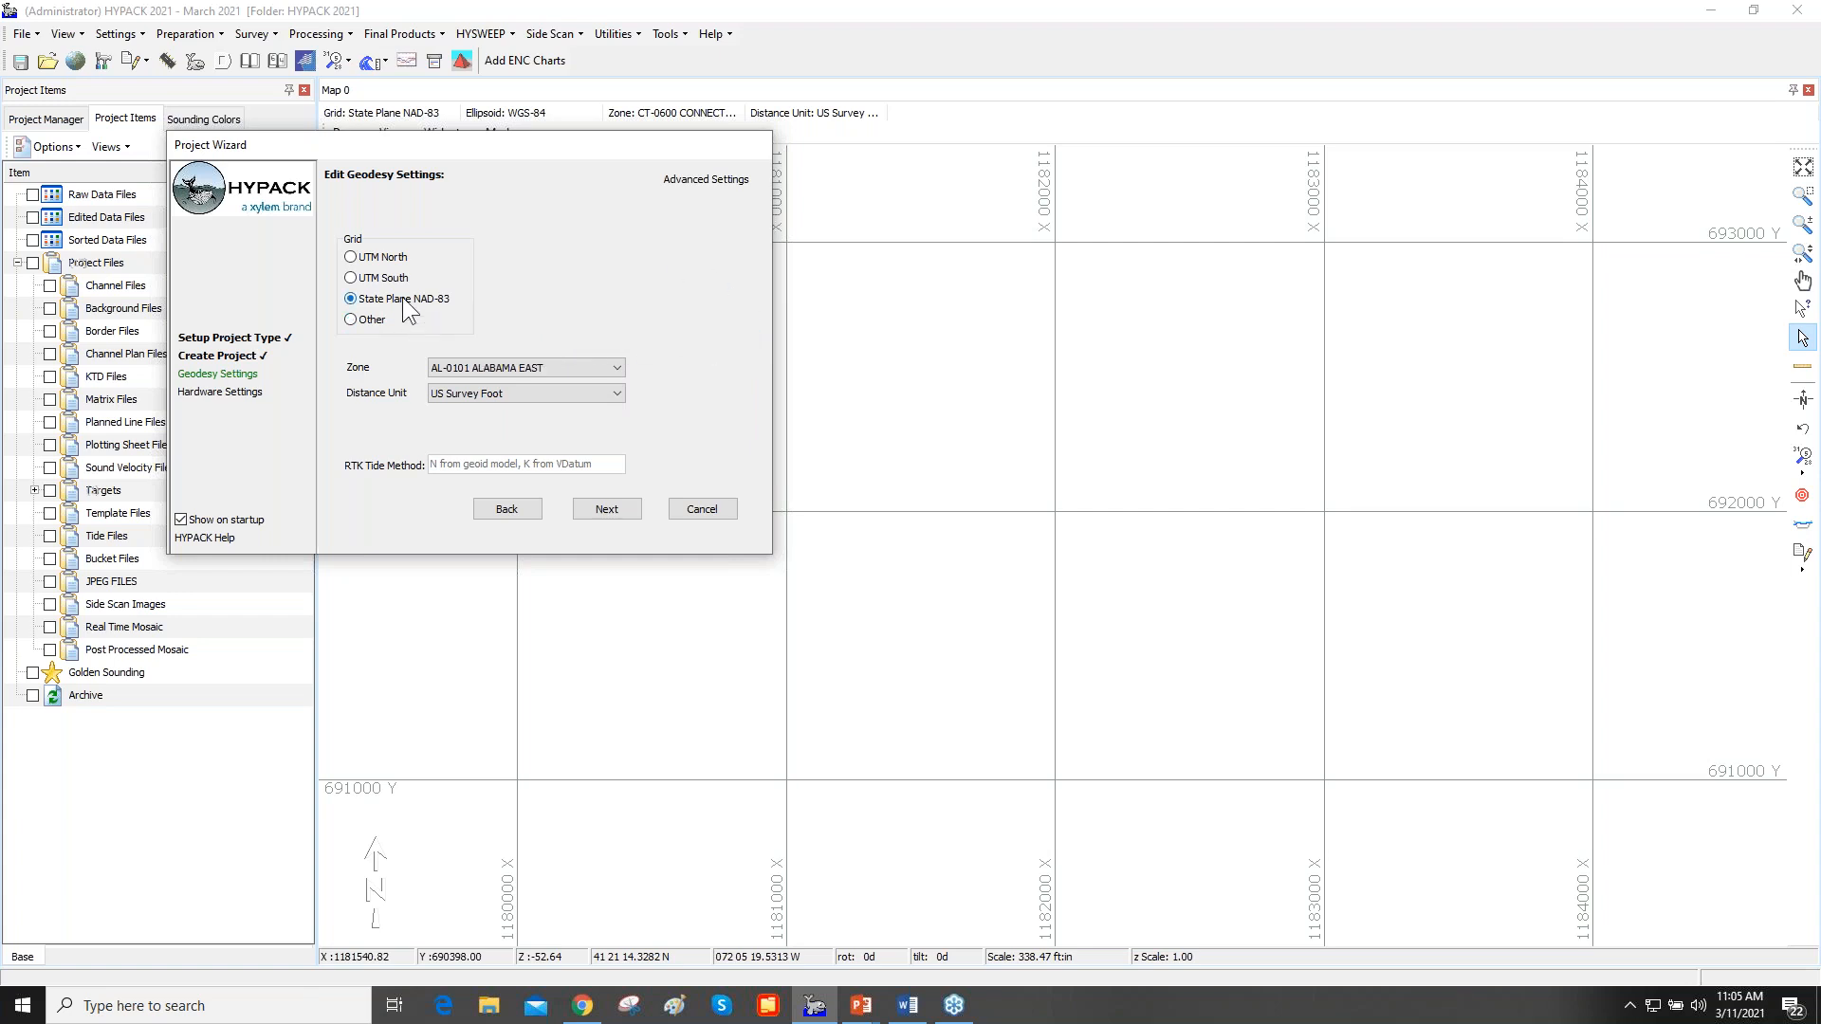
- Examine the advanced geodetic parameters and close them without changes
left_click(709, 177)
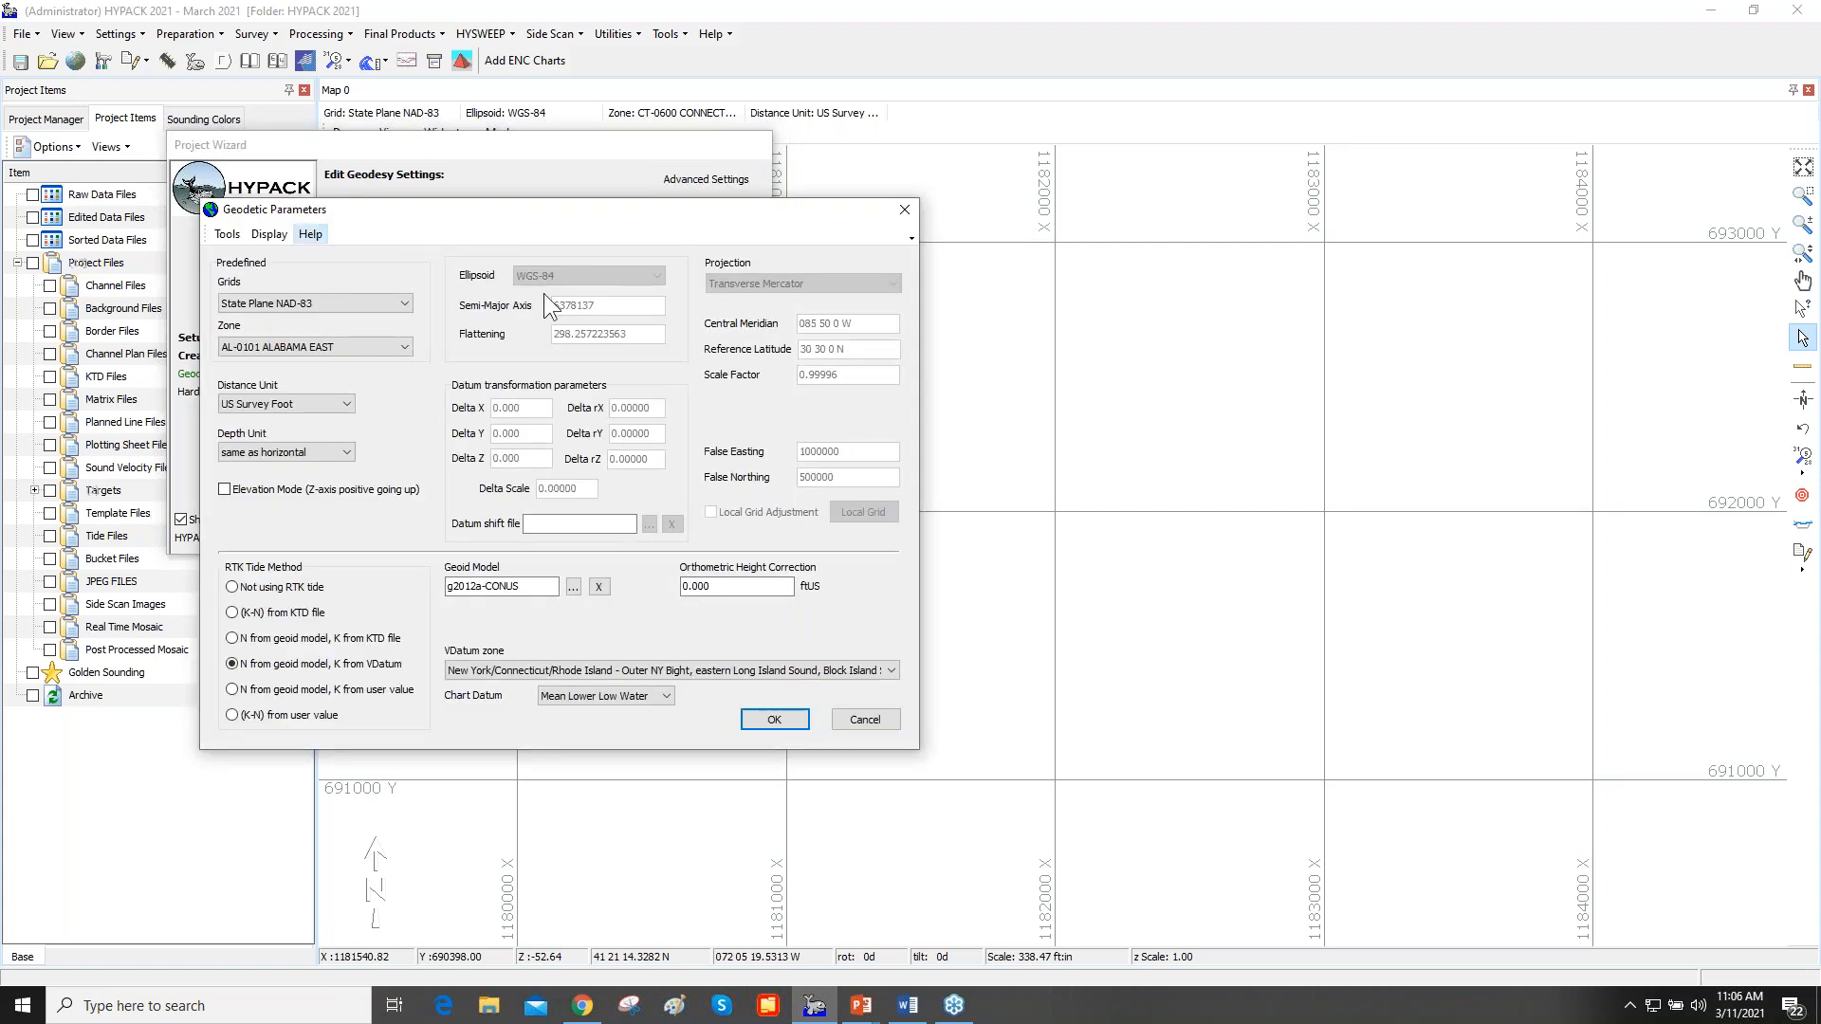
left_click(903, 212)
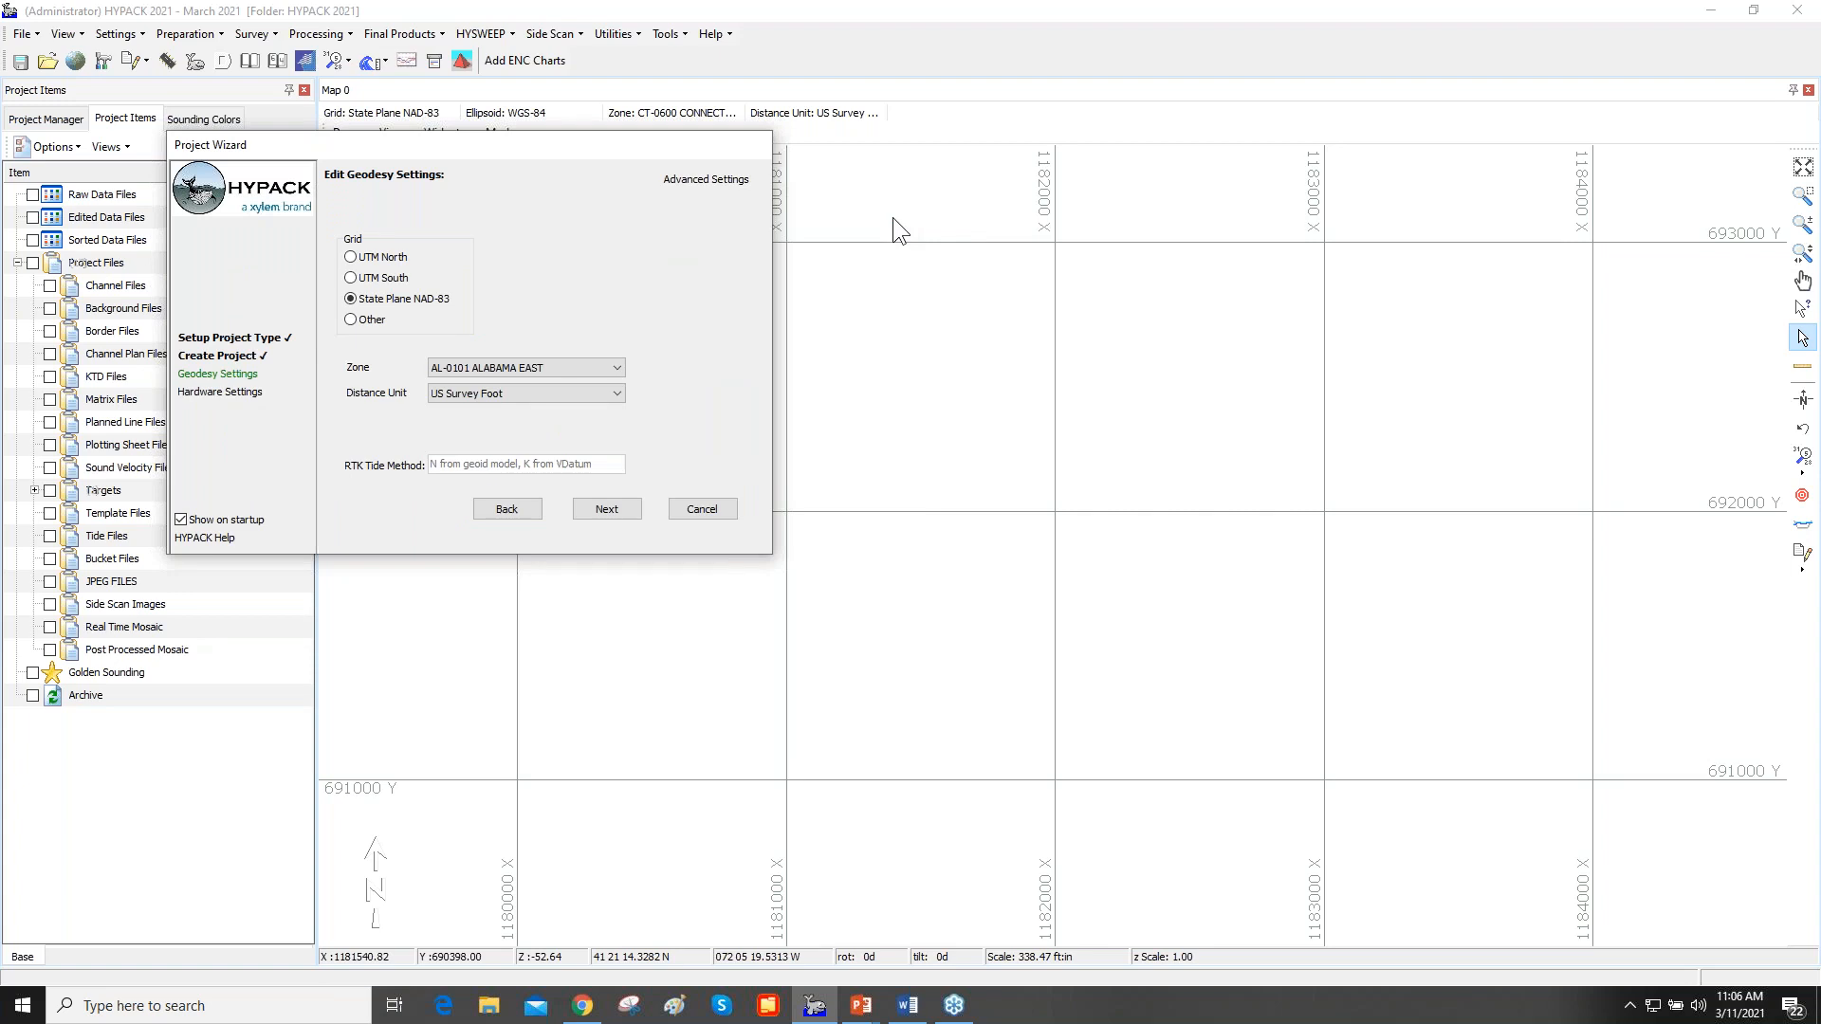
- Set the State Plane zone to CT-0600 Connecticut and continue to the hardware settings
left_click(614, 368)
scroll(603, 416, "down", 5)
scroll(593, 415, "down", 3)
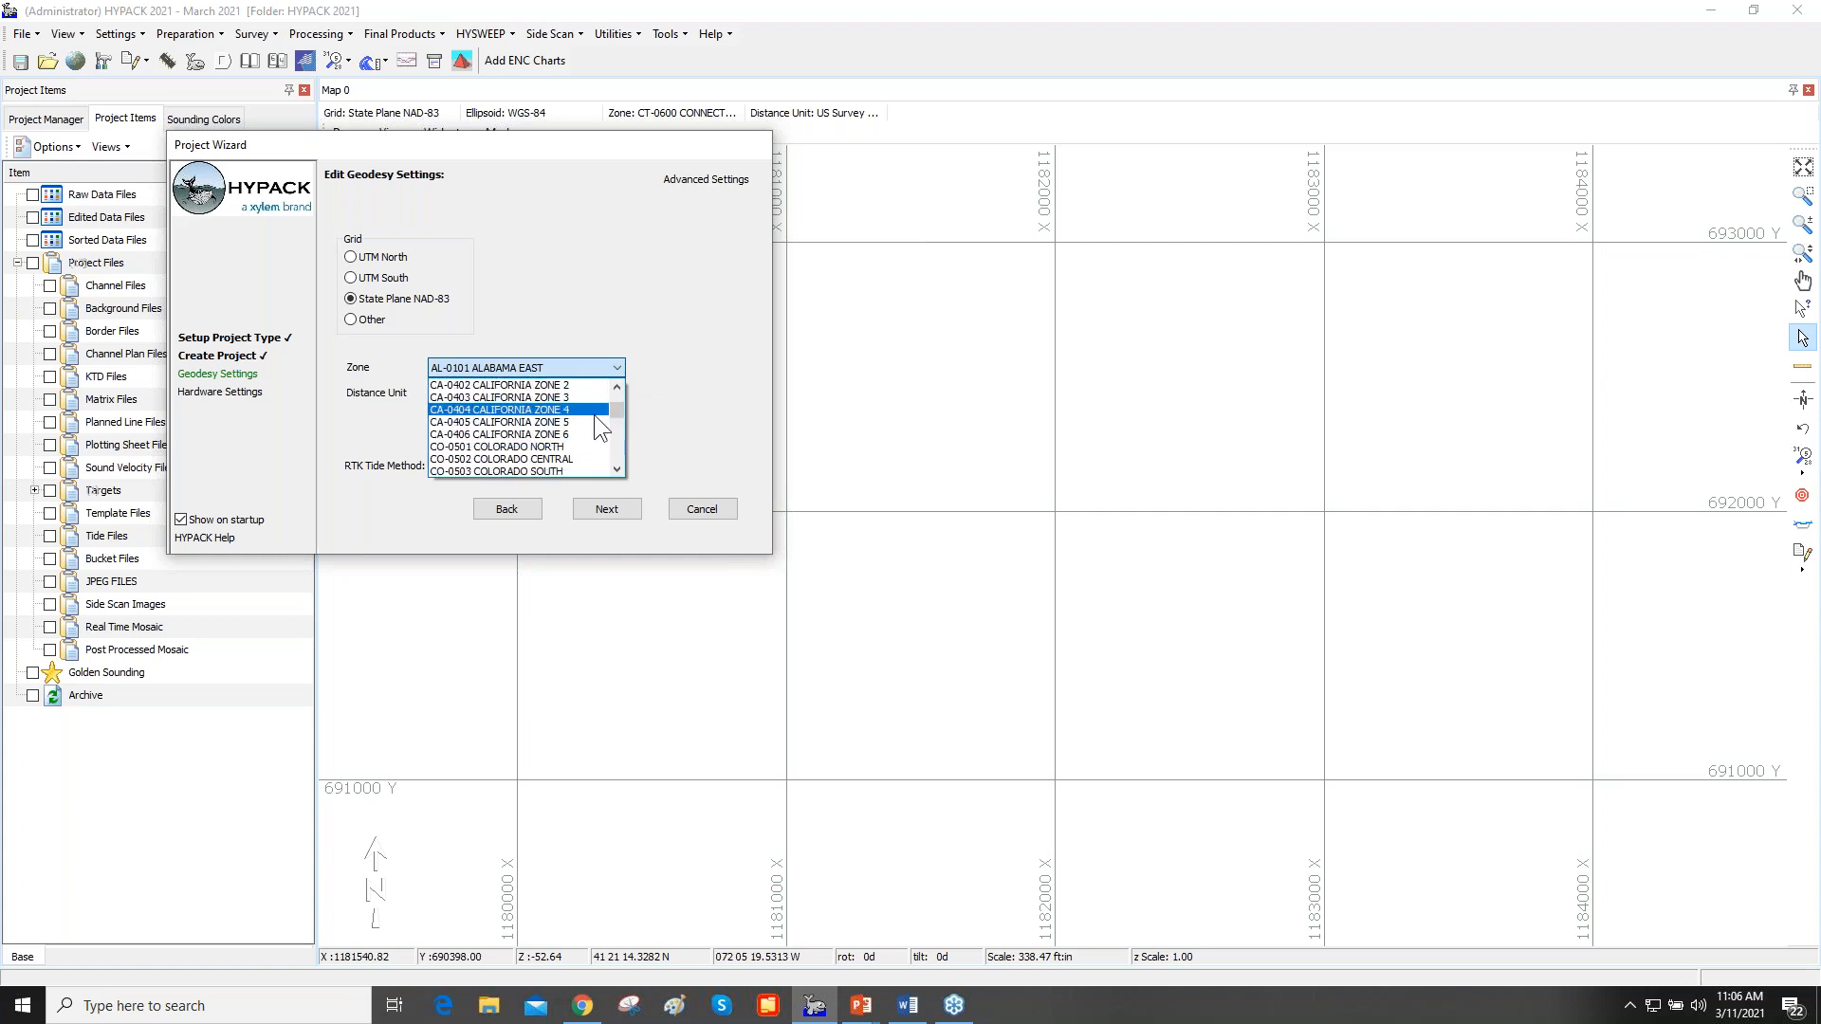
left_click(563, 446)
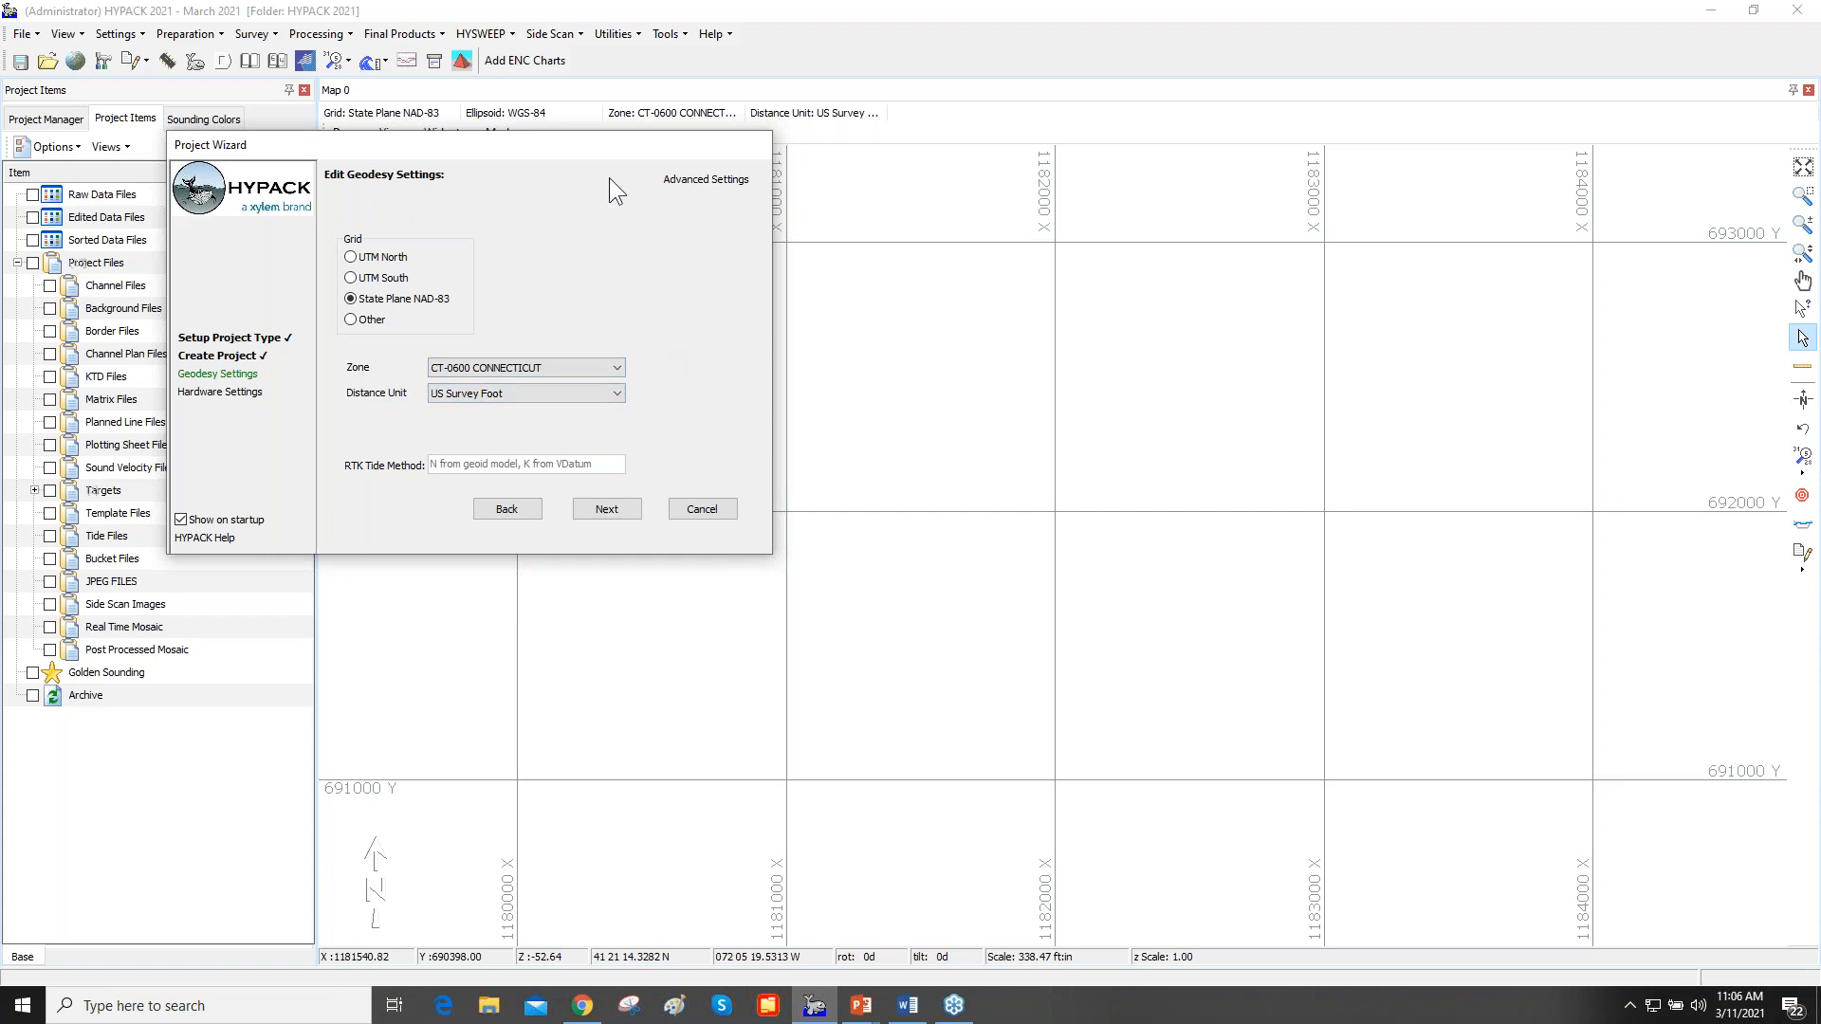
left_click(617, 515)
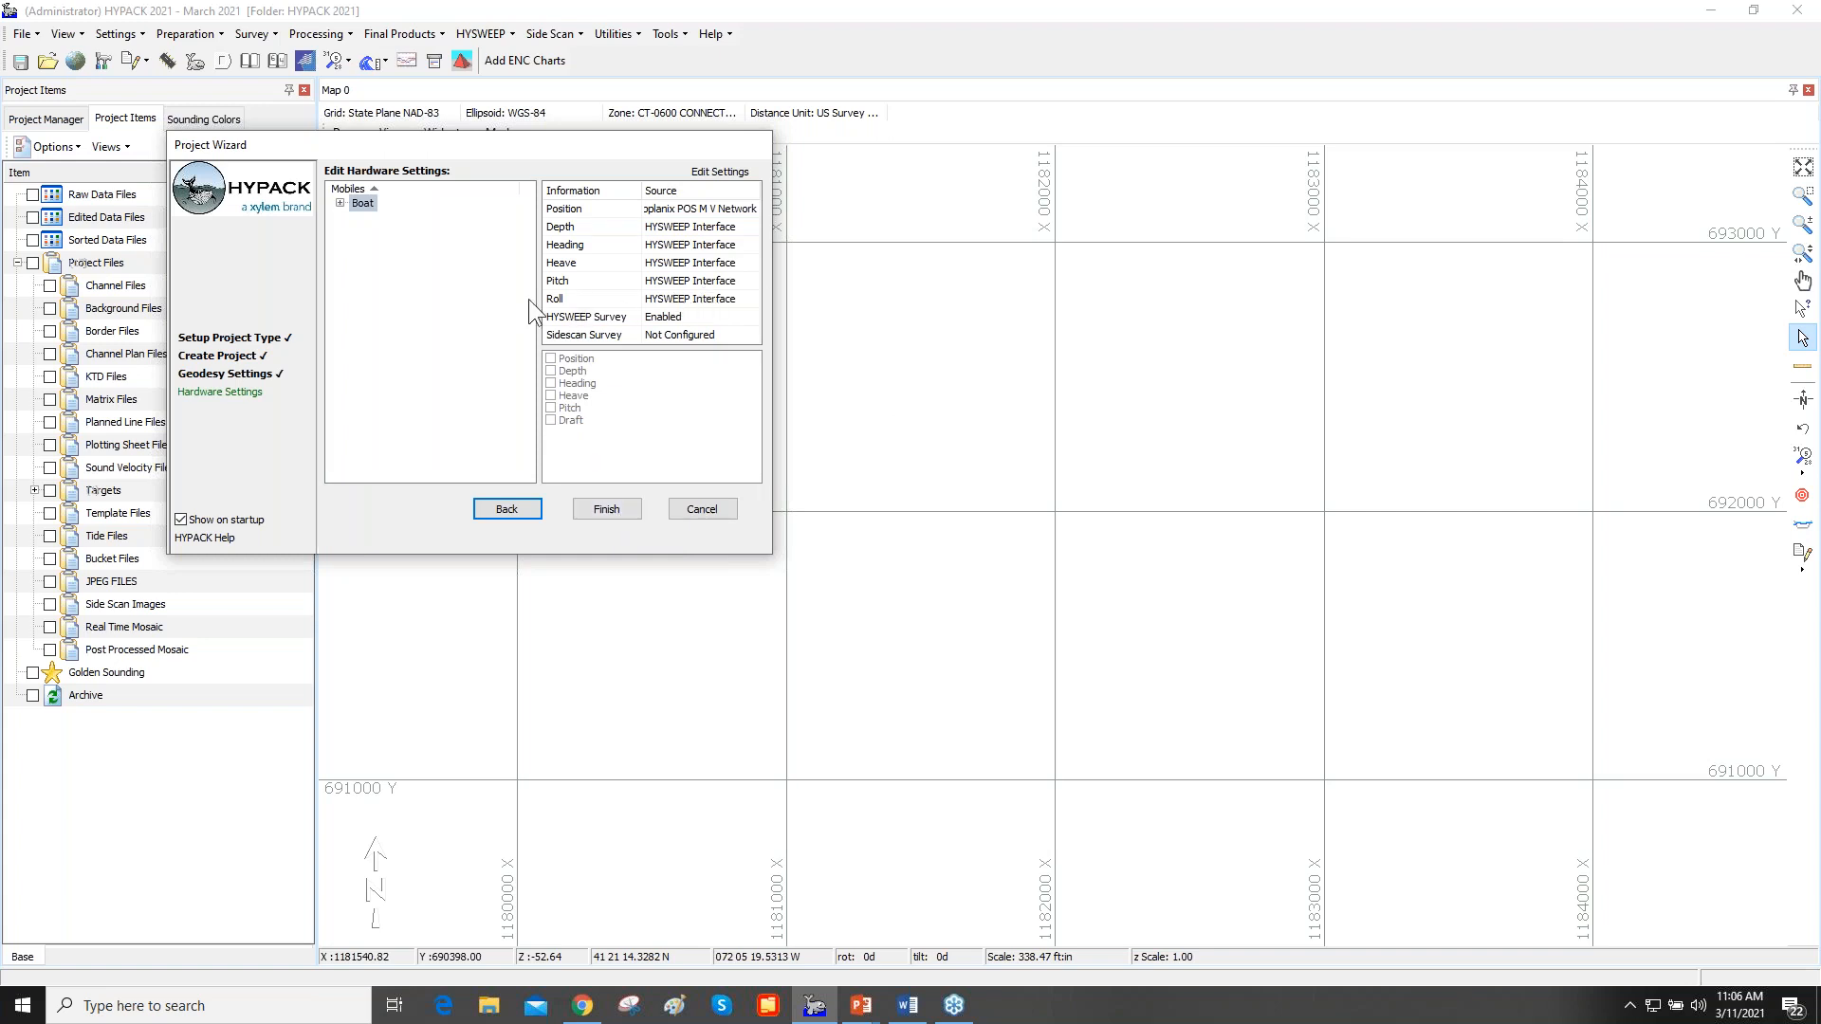
- Review the devices under Boat and the combined hardware configuration, and finish the Project Wizard
left_click(339, 204)
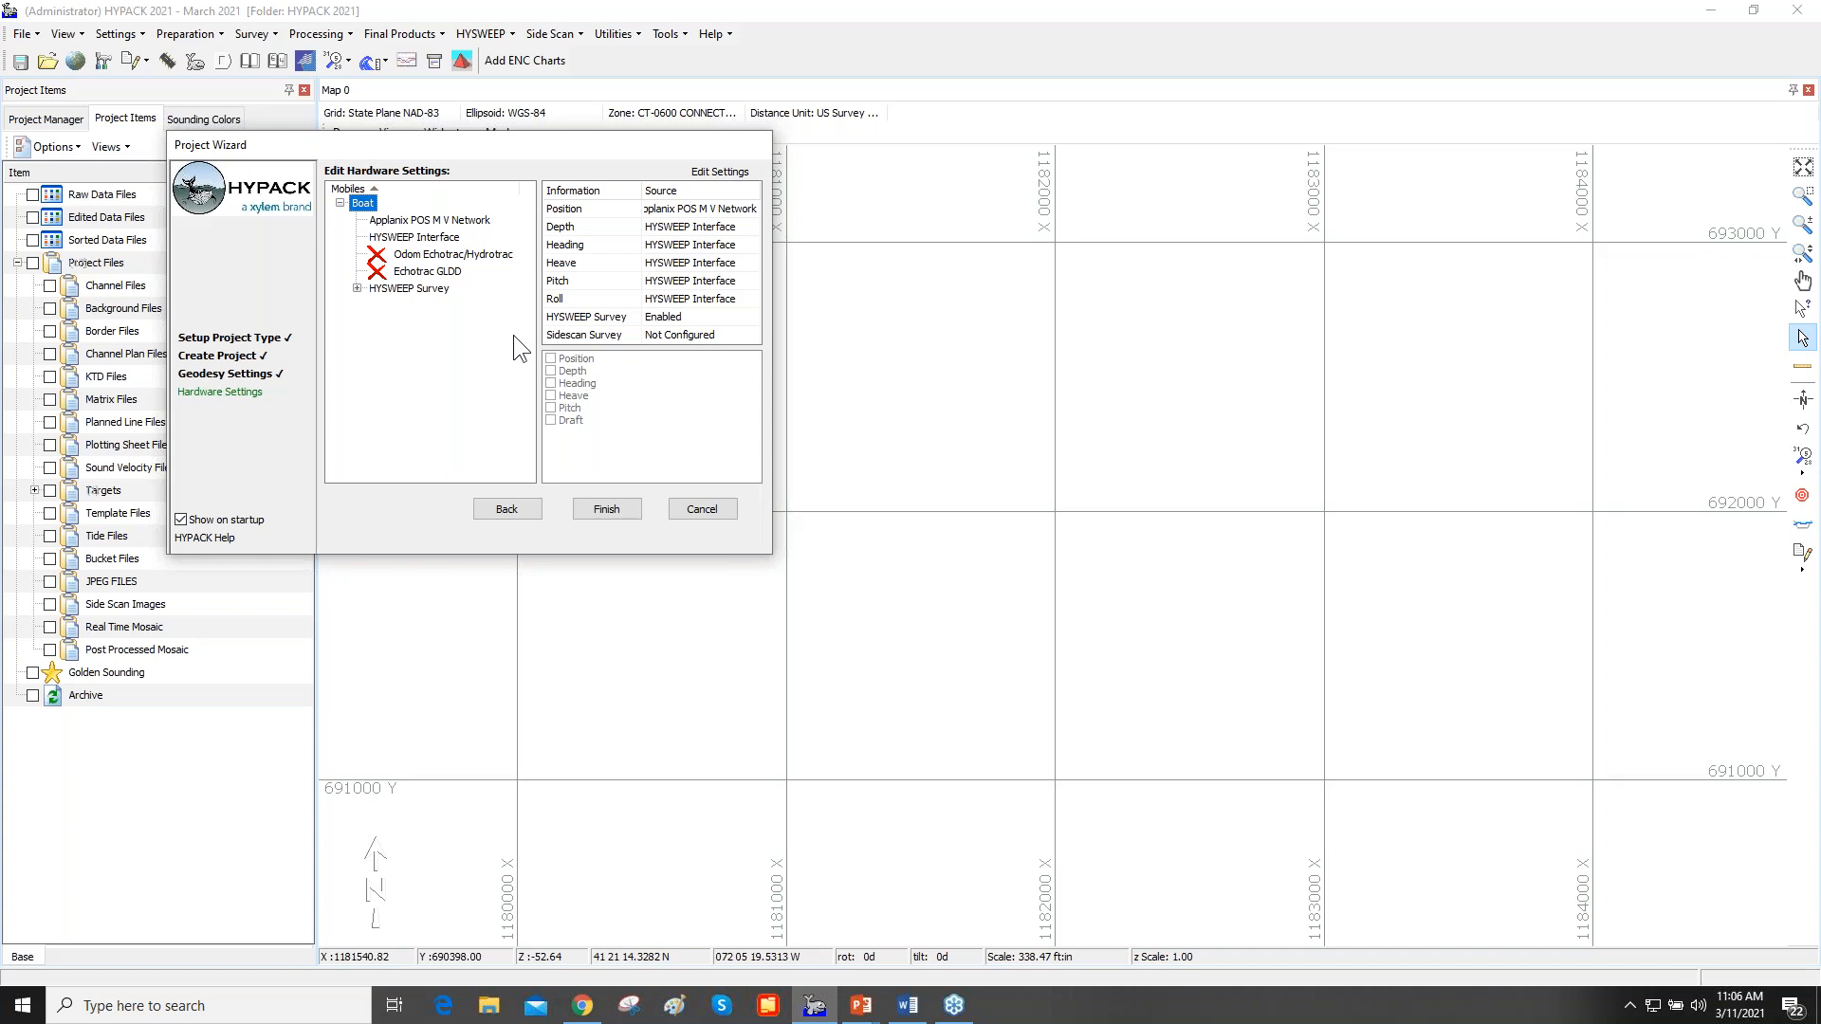
left_click(715, 173)
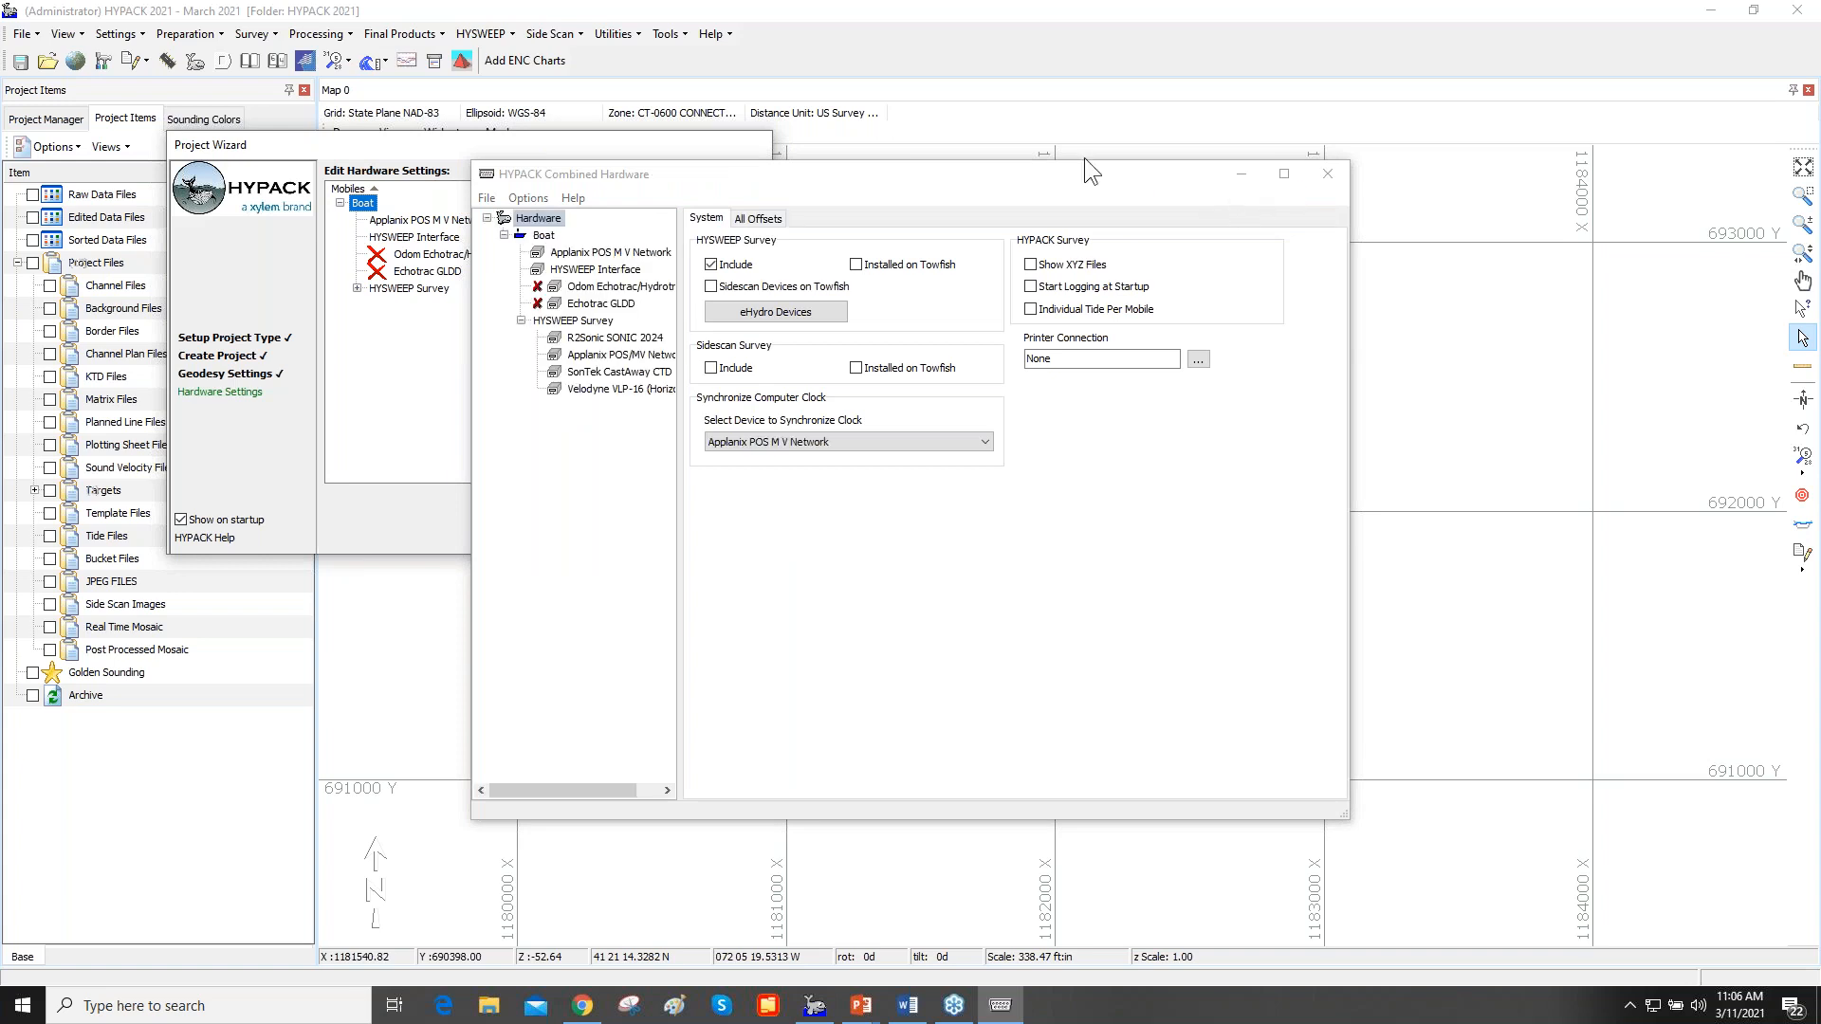
left_click(1328, 174)
left_click(340, 203)
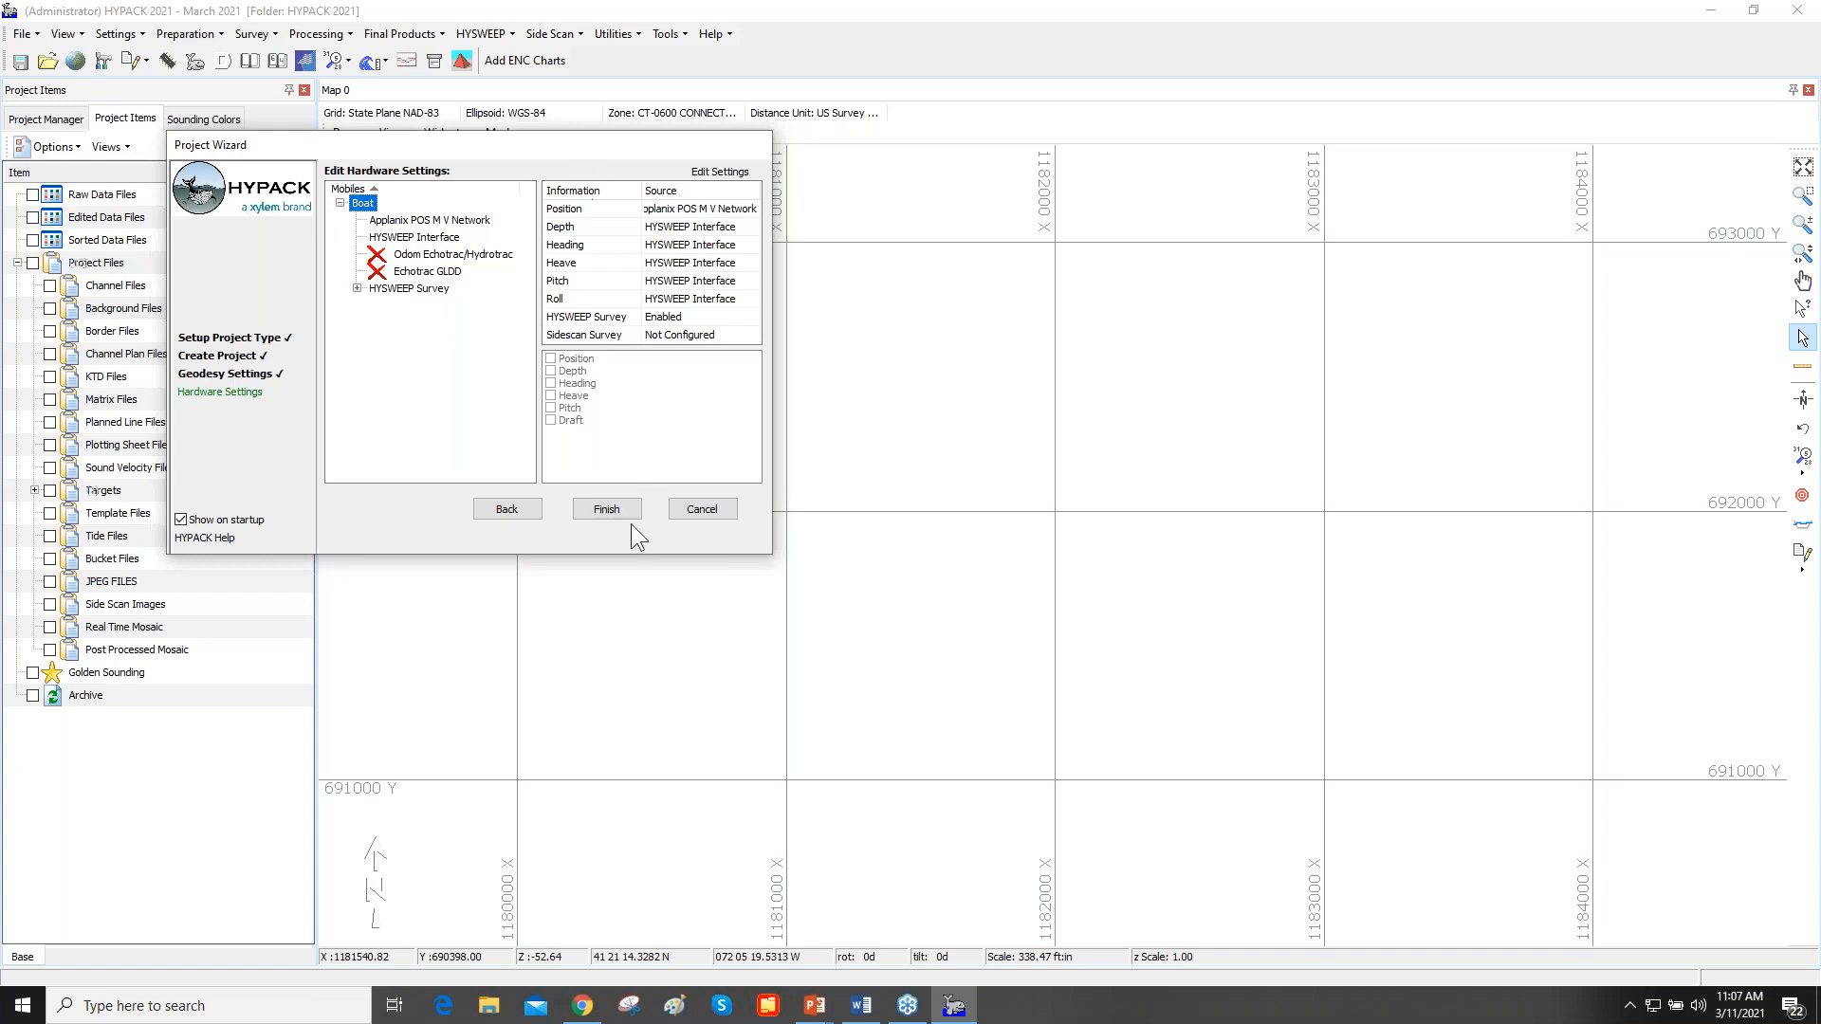
left_click(606, 509)
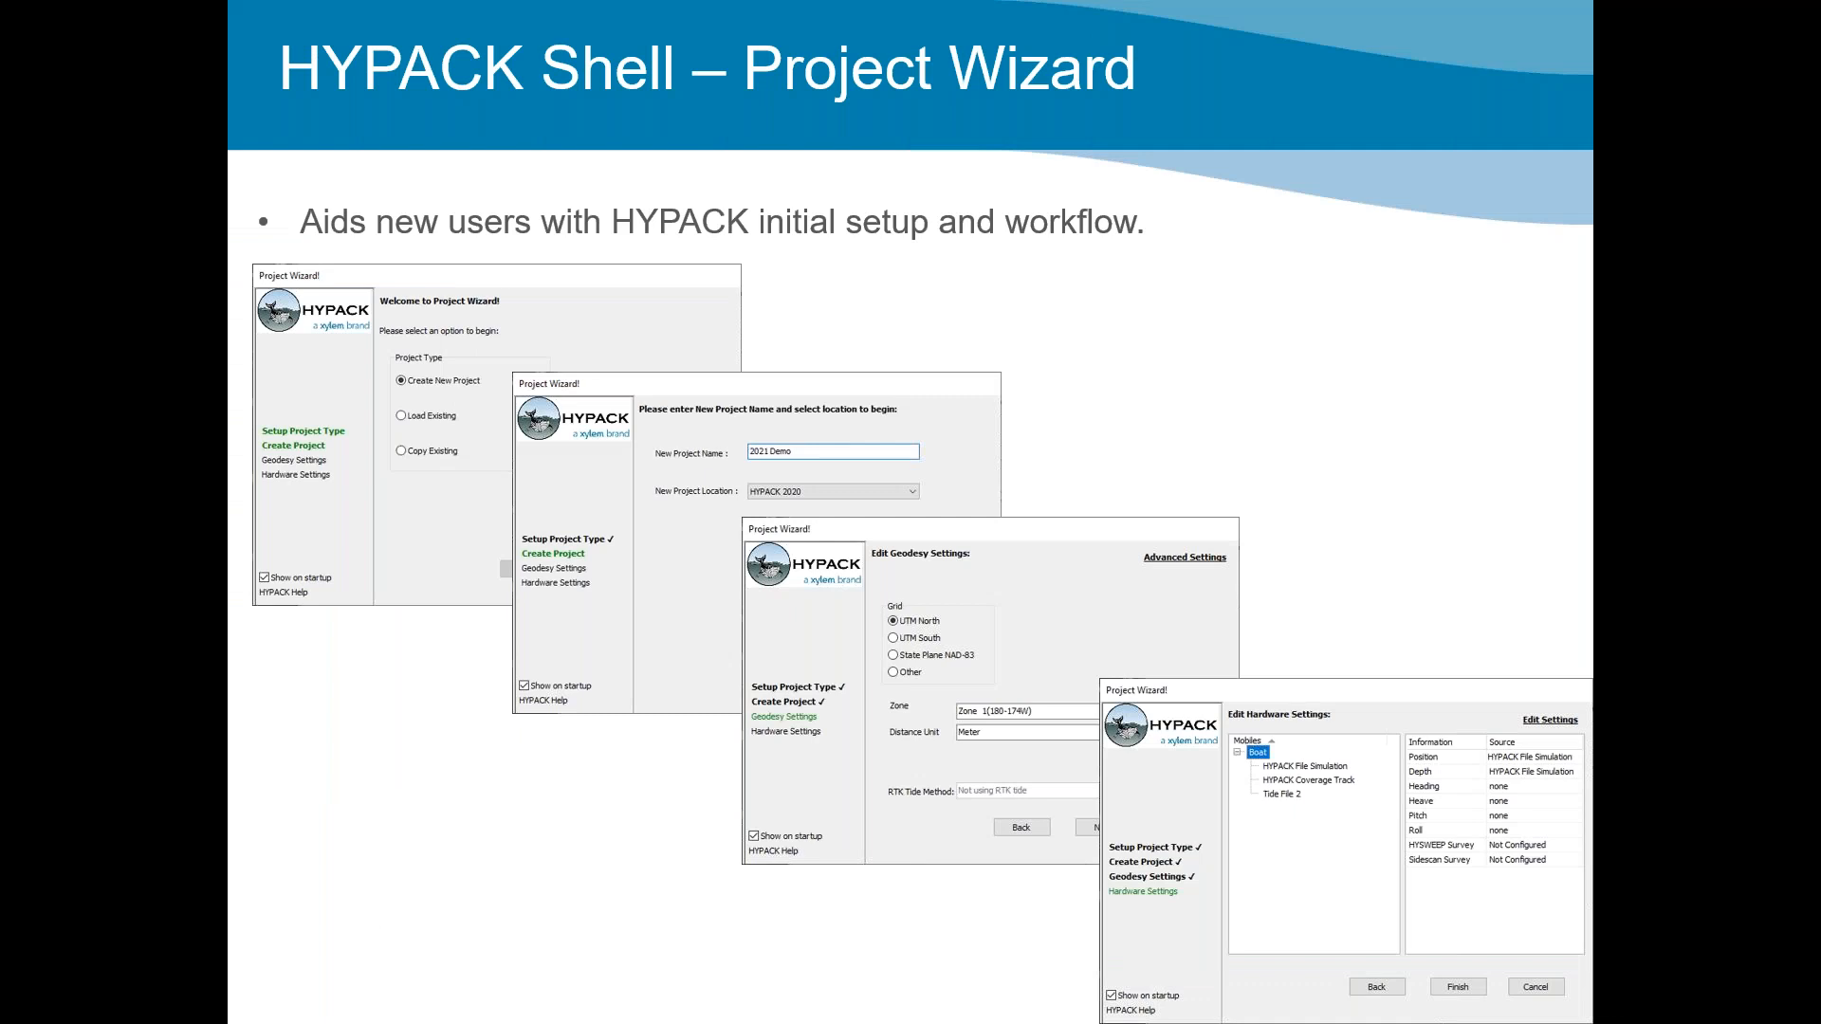
left_click(1012, 690)
key("Left")
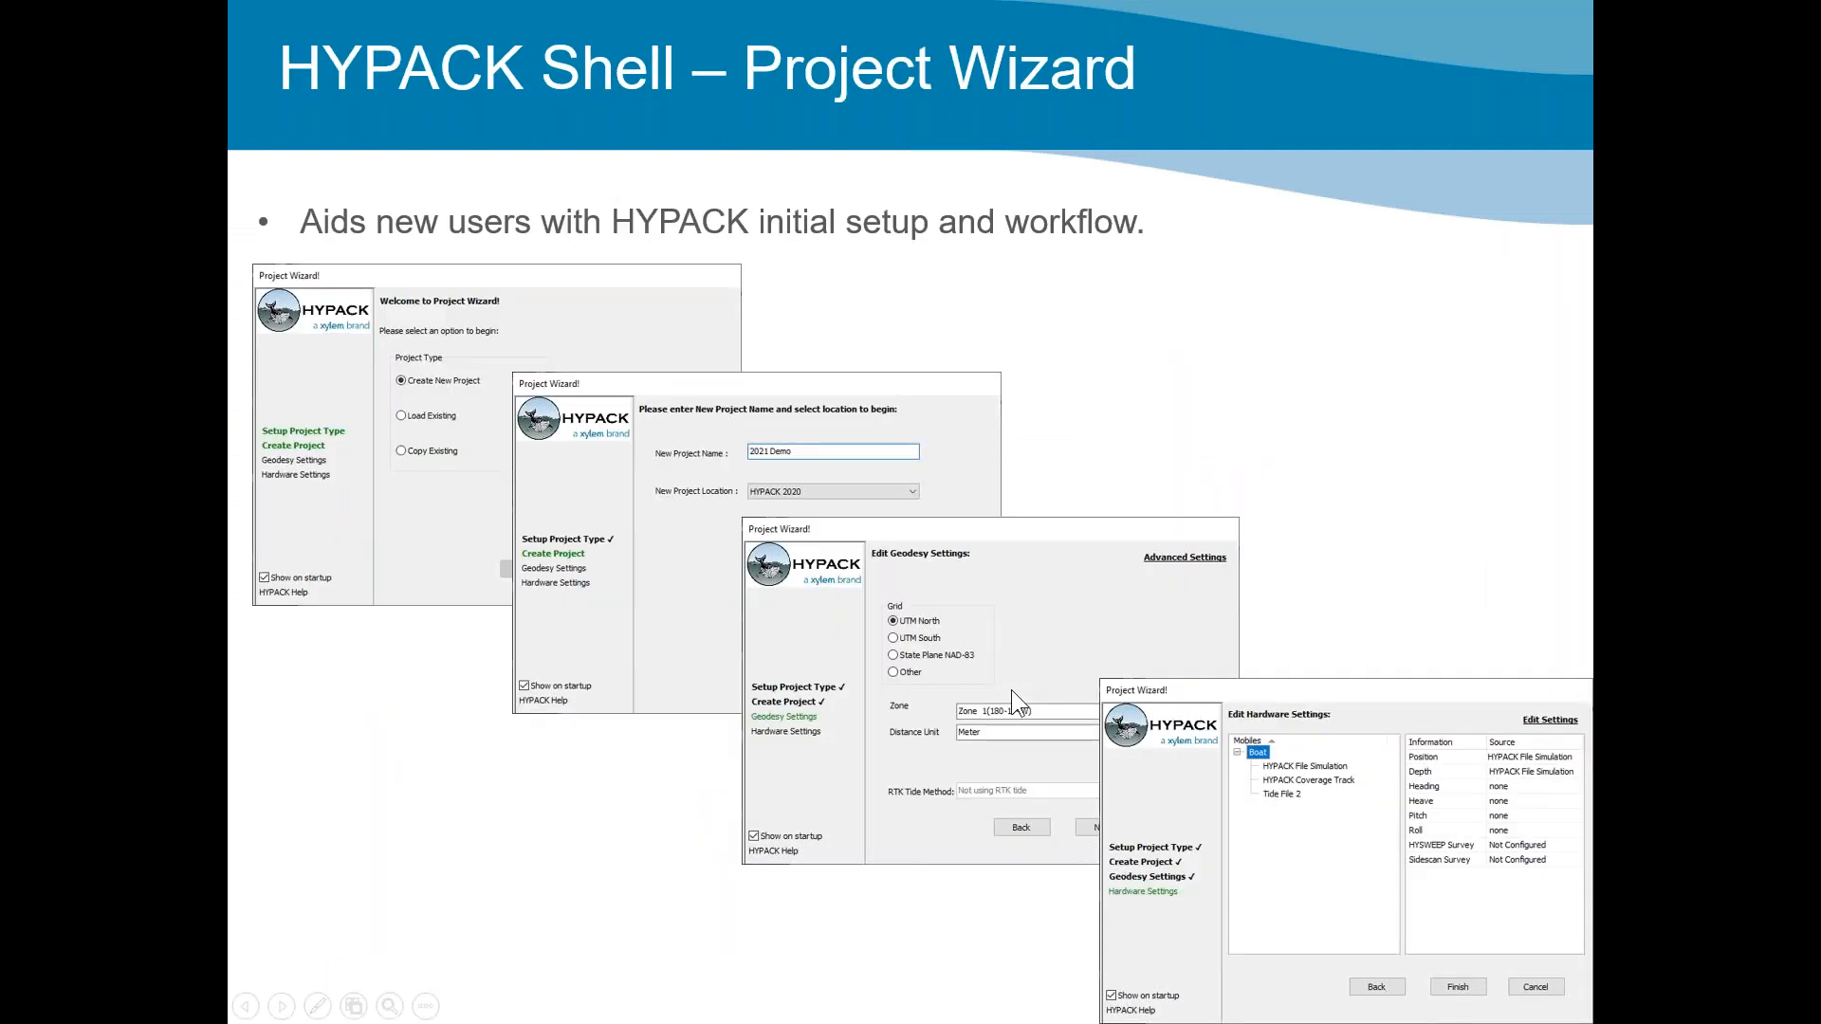
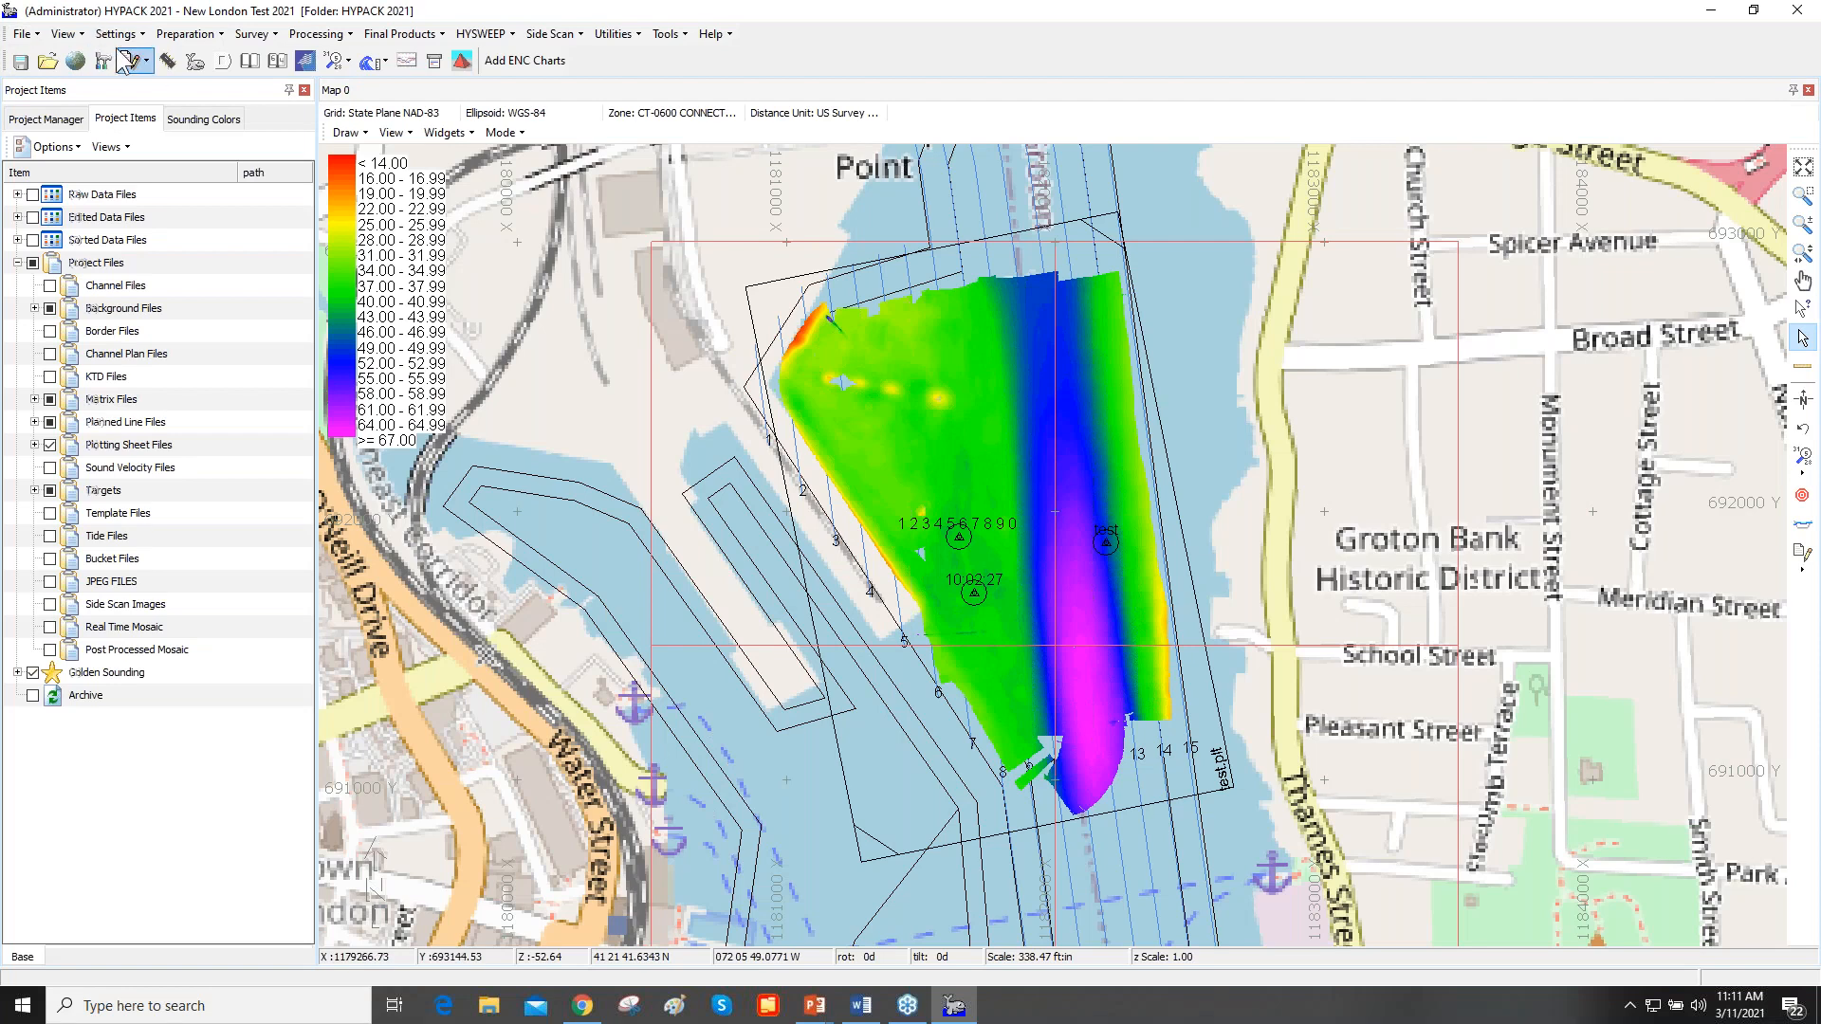
- Open the License Manager and place its window clear of the project list to view the key's products and license details
left_click(115, 34)
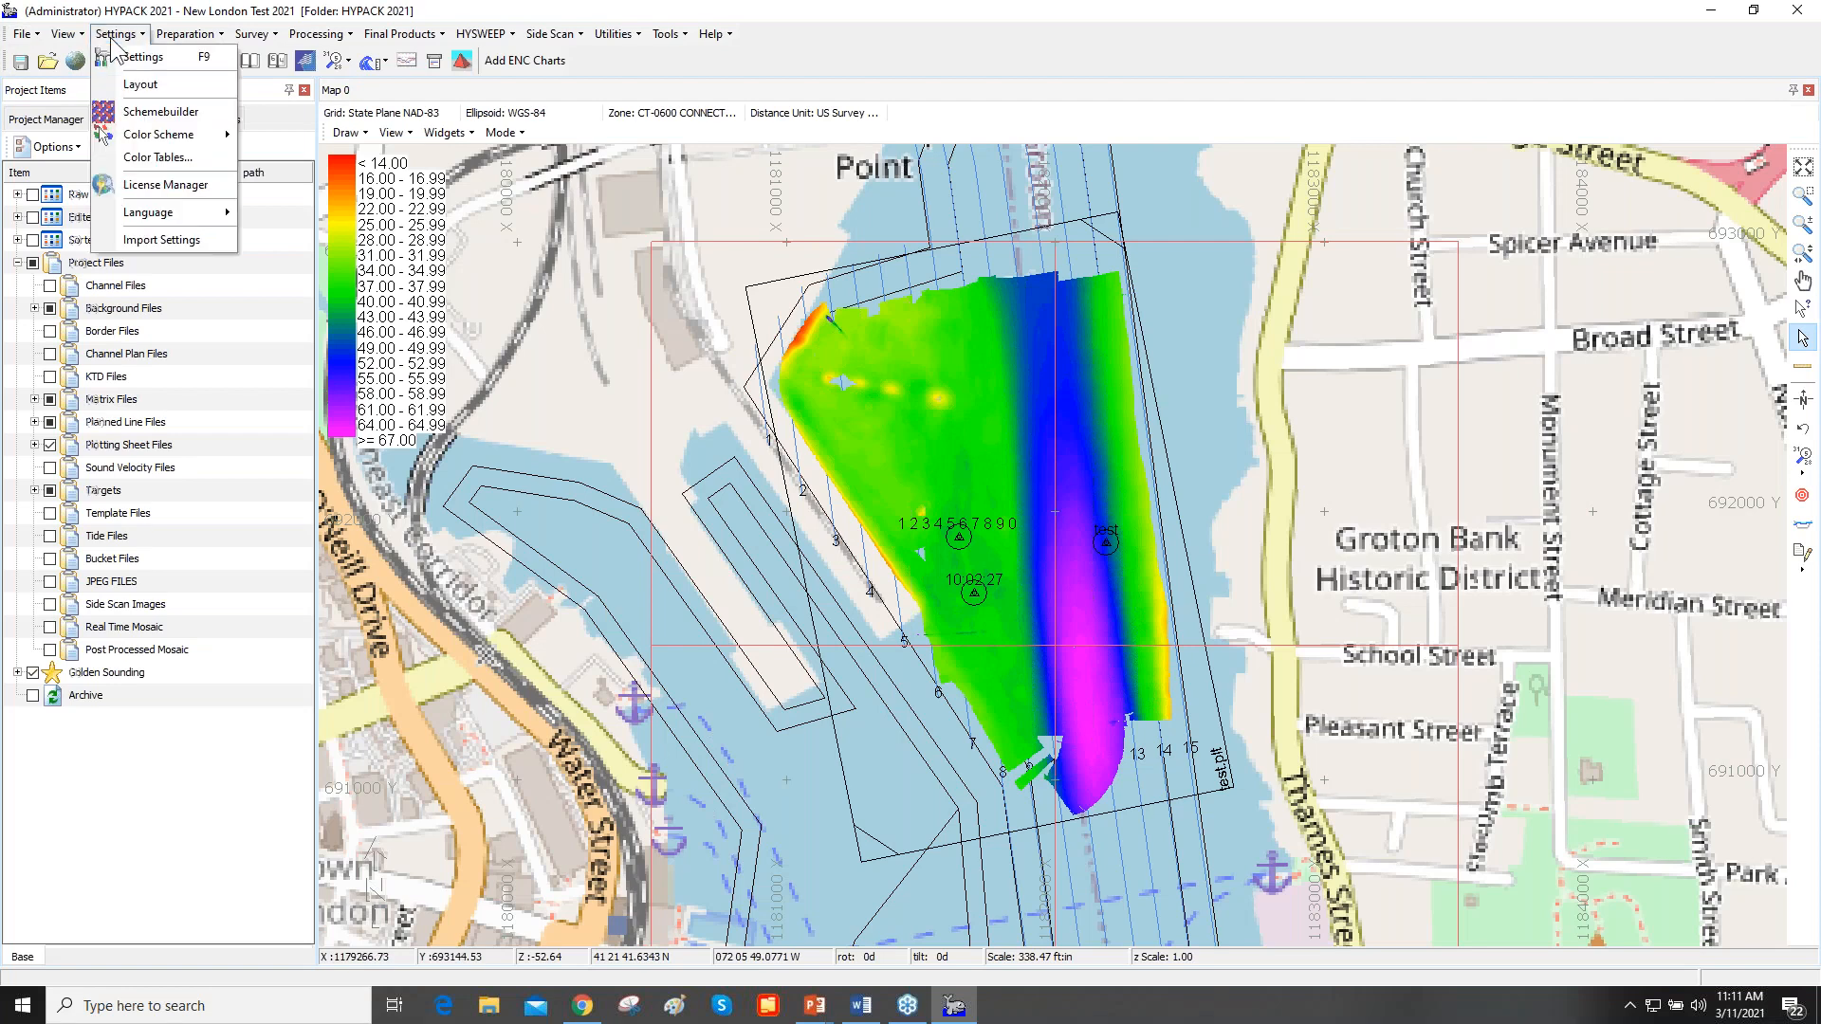
left_click(160, 183)
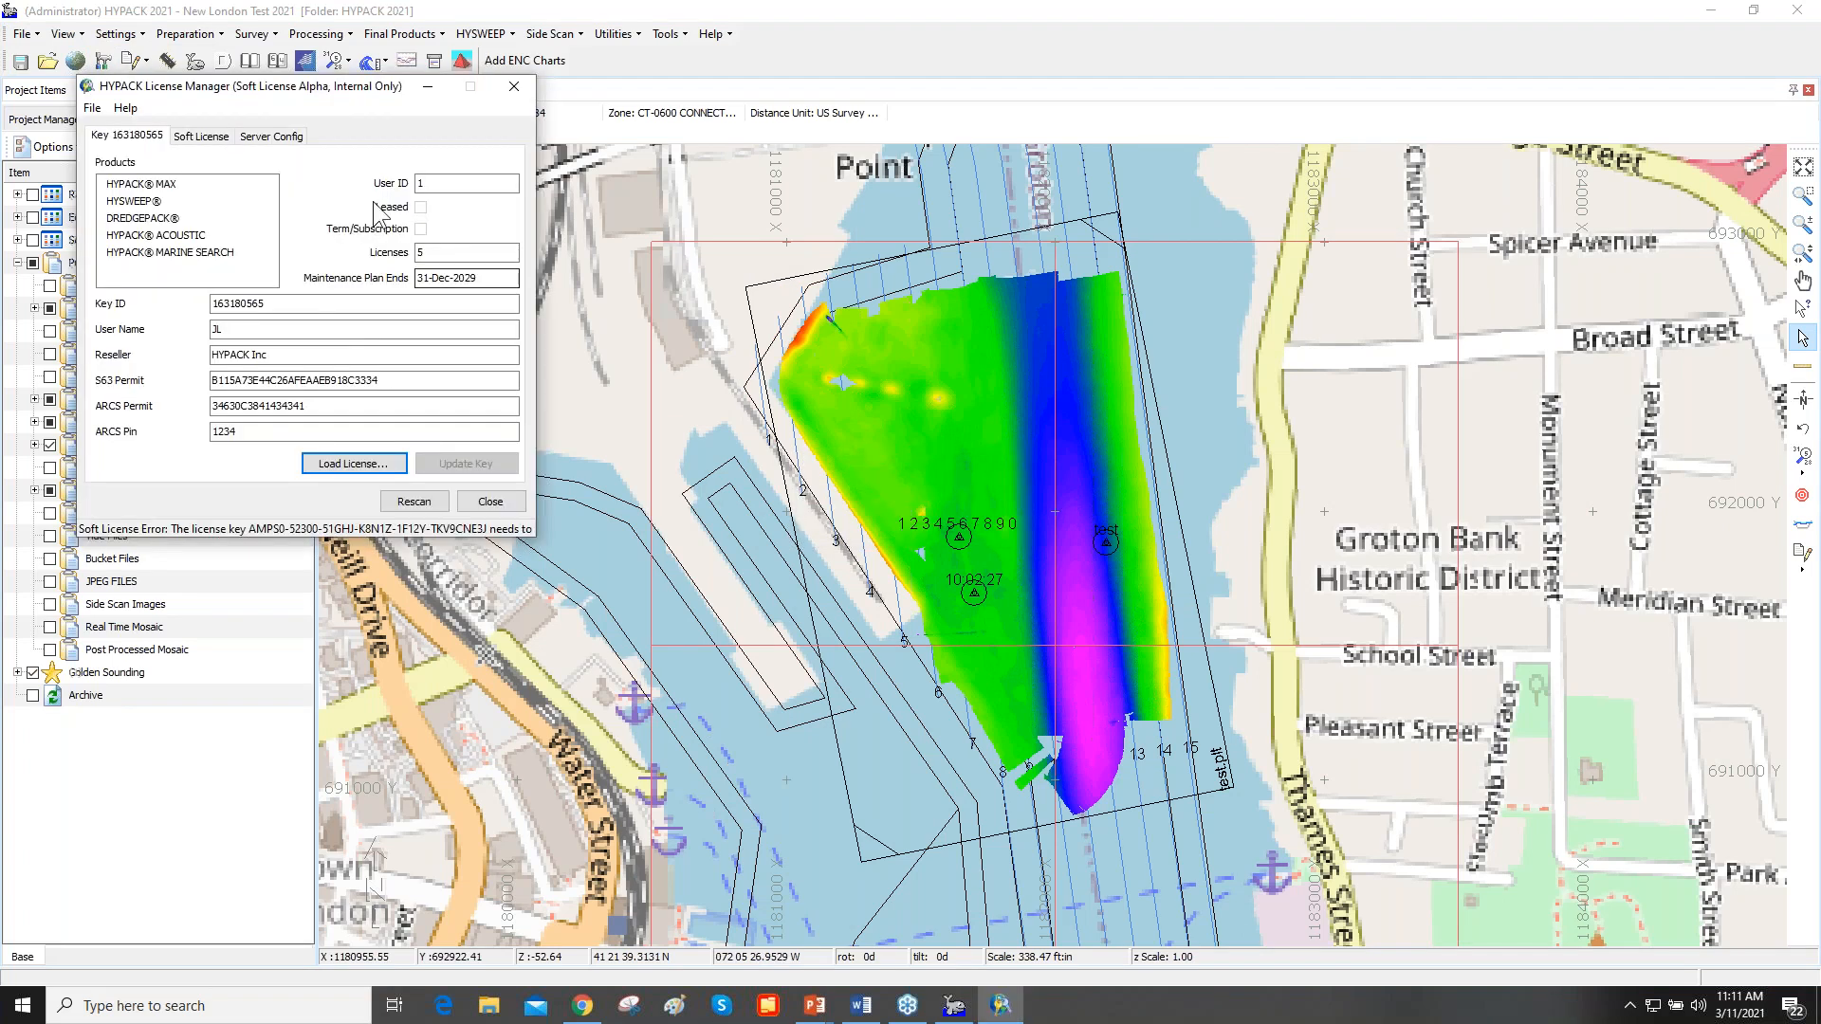
left_click_drag(327, 92, 798, 114)
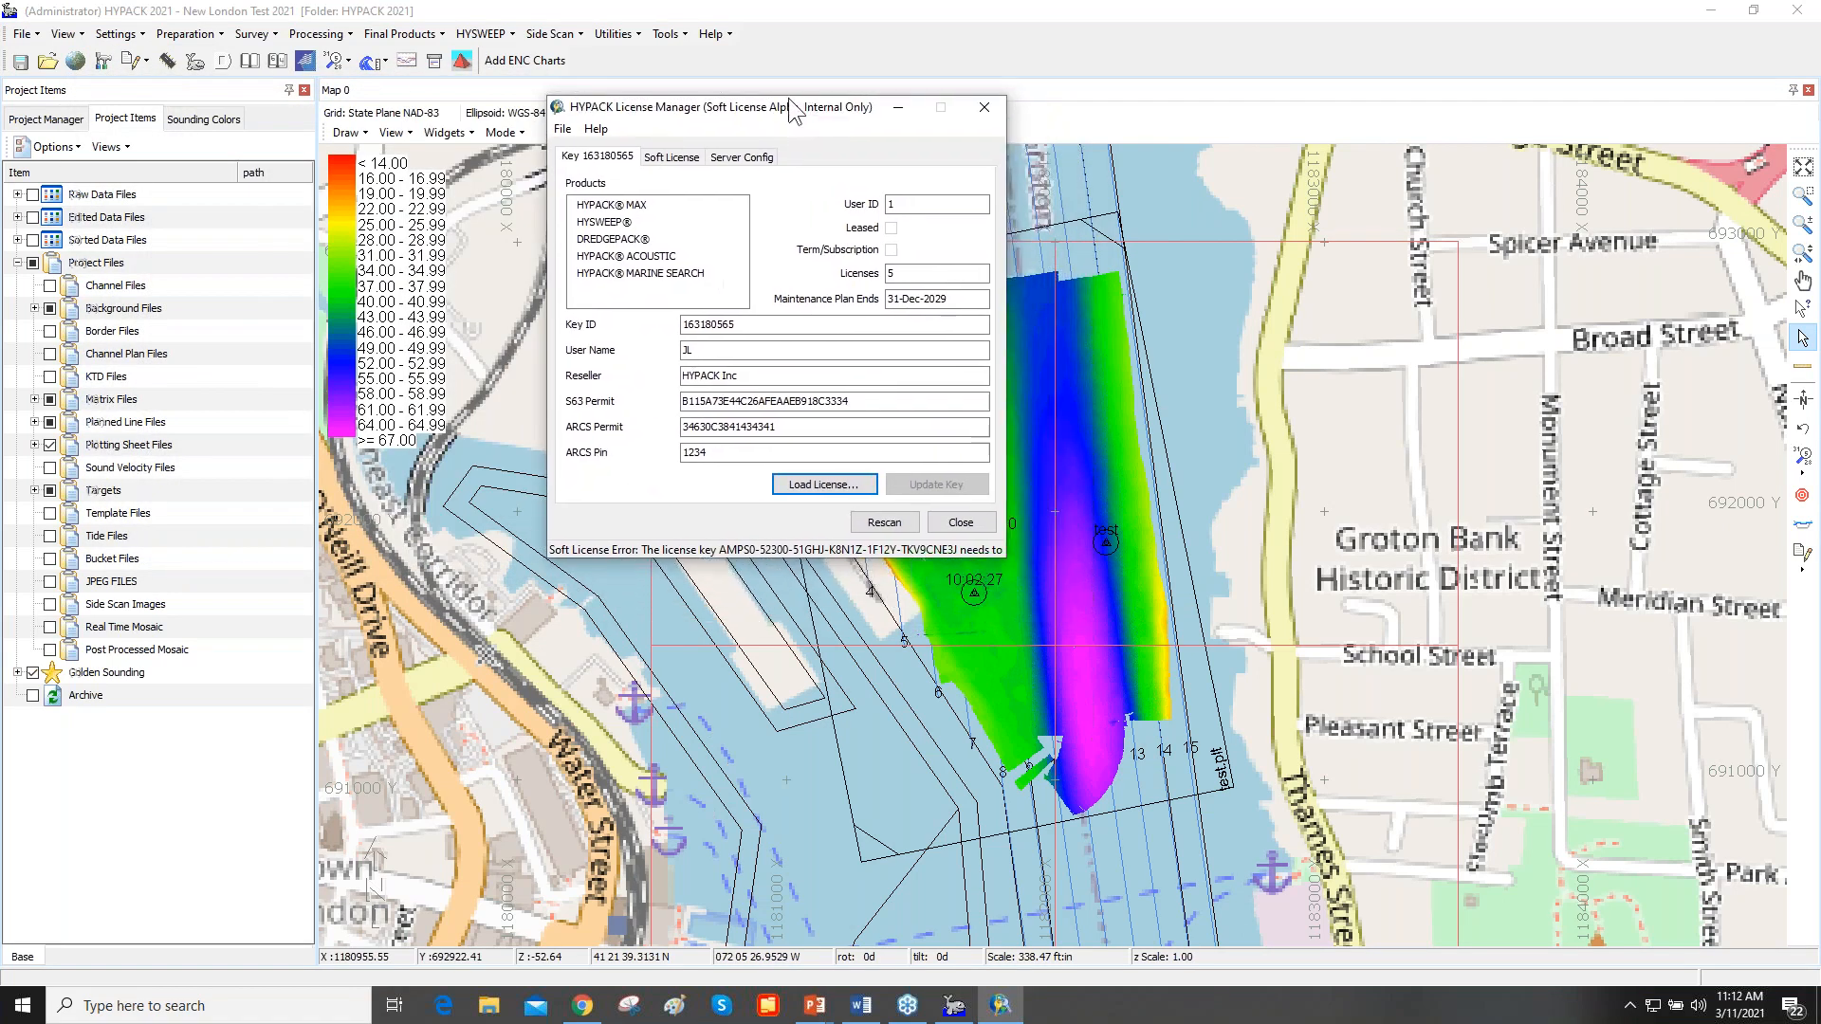
- Lock the license to this machine for just this user, acknowledging the lock warning and keeping the prefilled enable code
left_click(563, 129)
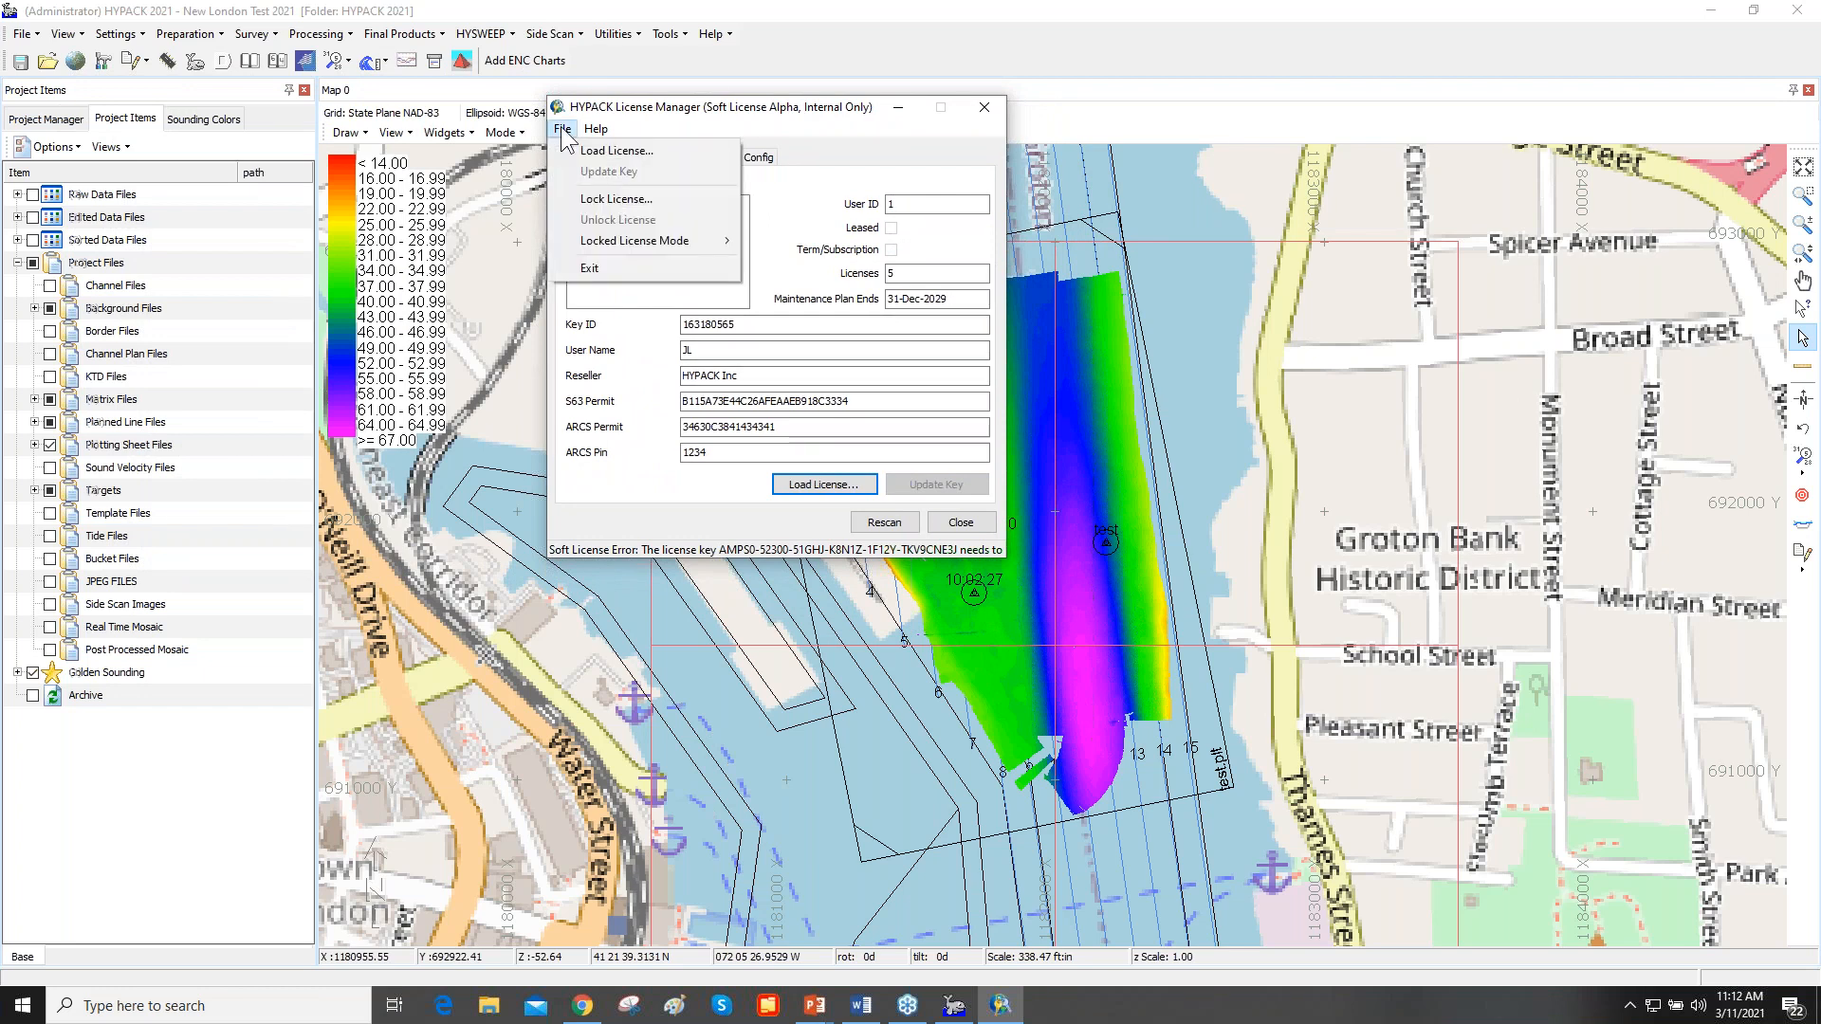
left_click(599, 200)
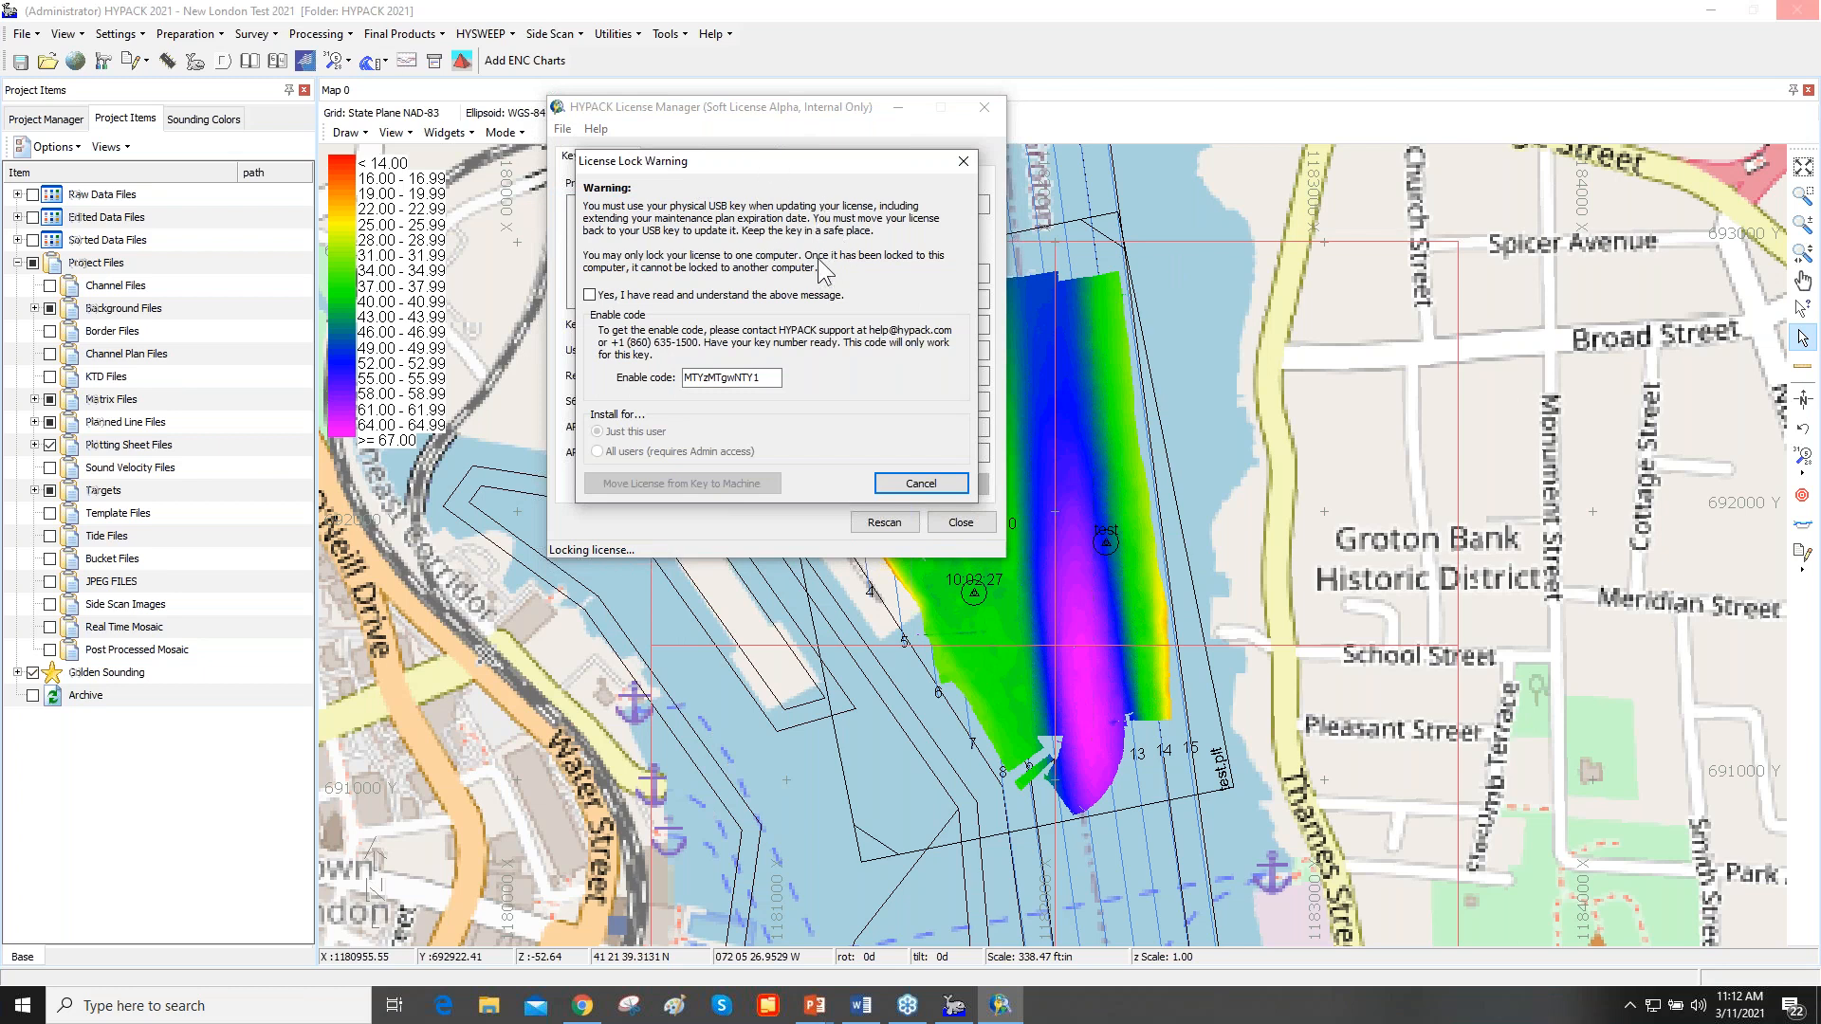
left_click(591, 295)
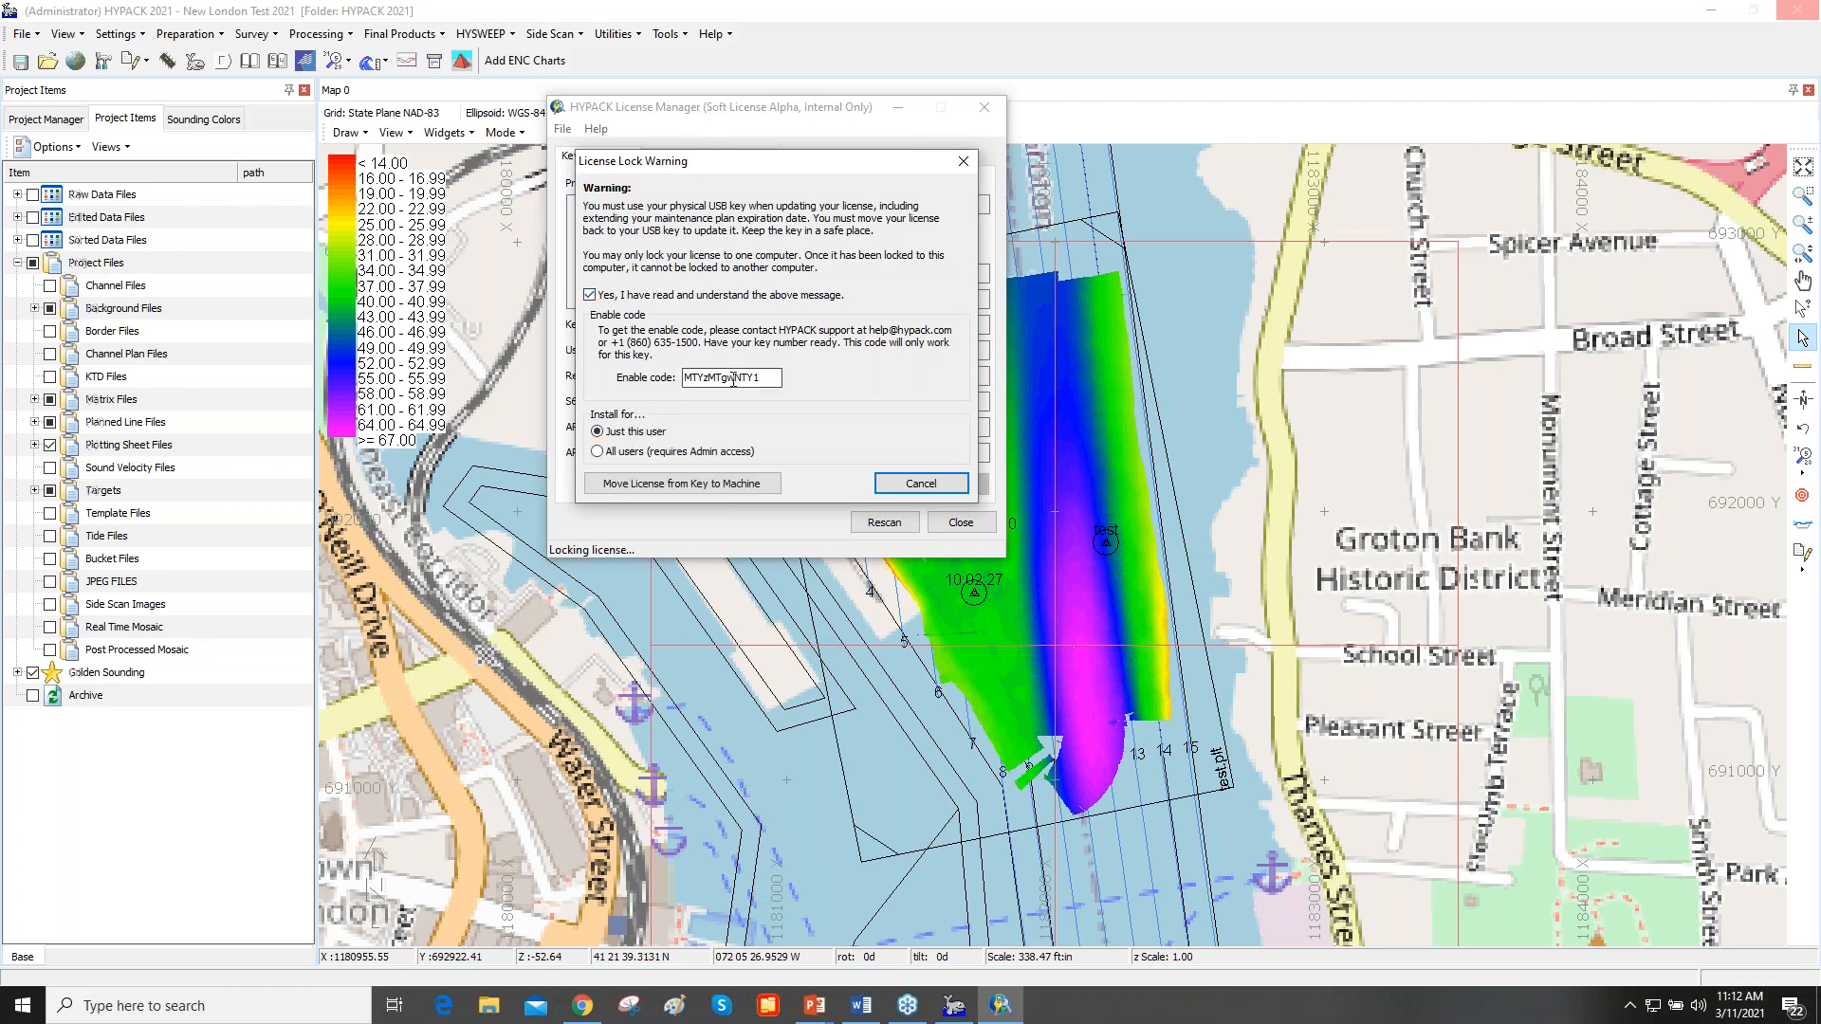
left_click_drag(774, 379, 682, 393)
left_click(772, 379)
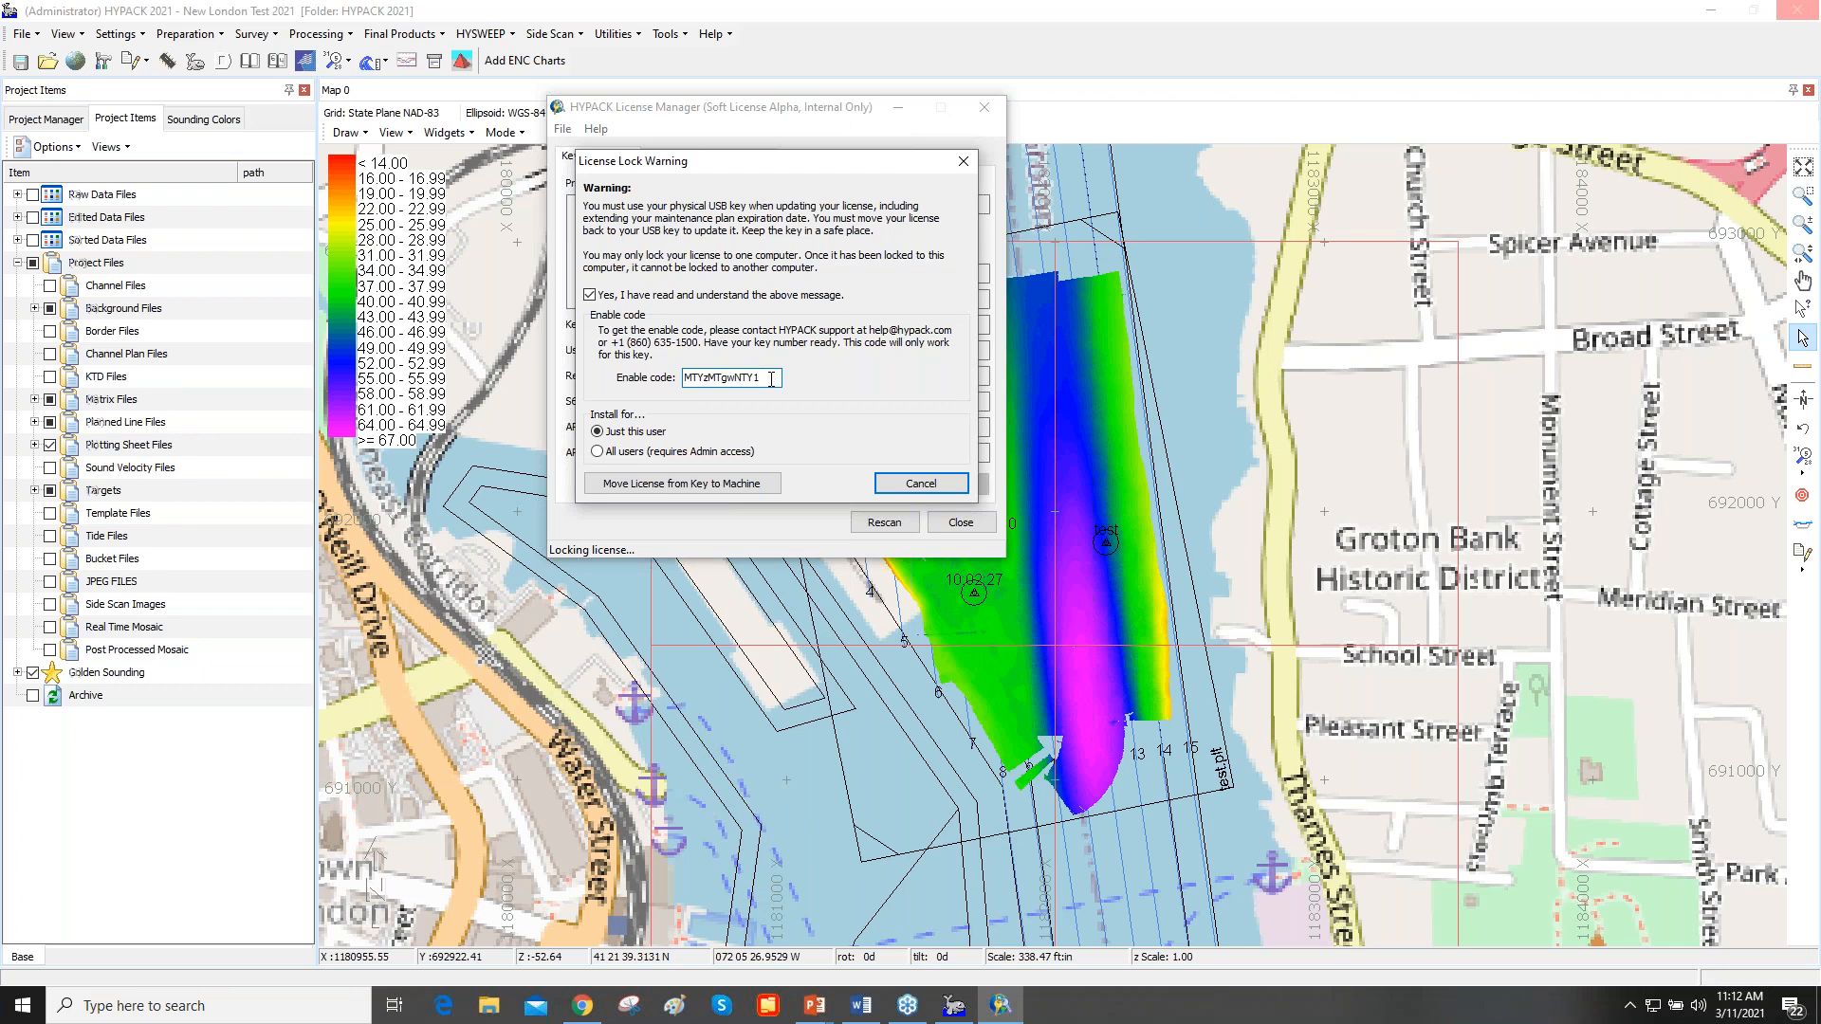
left_click_drag(771, 379, 658, 393)
left_click(774, 380)
left_click(696, 484)
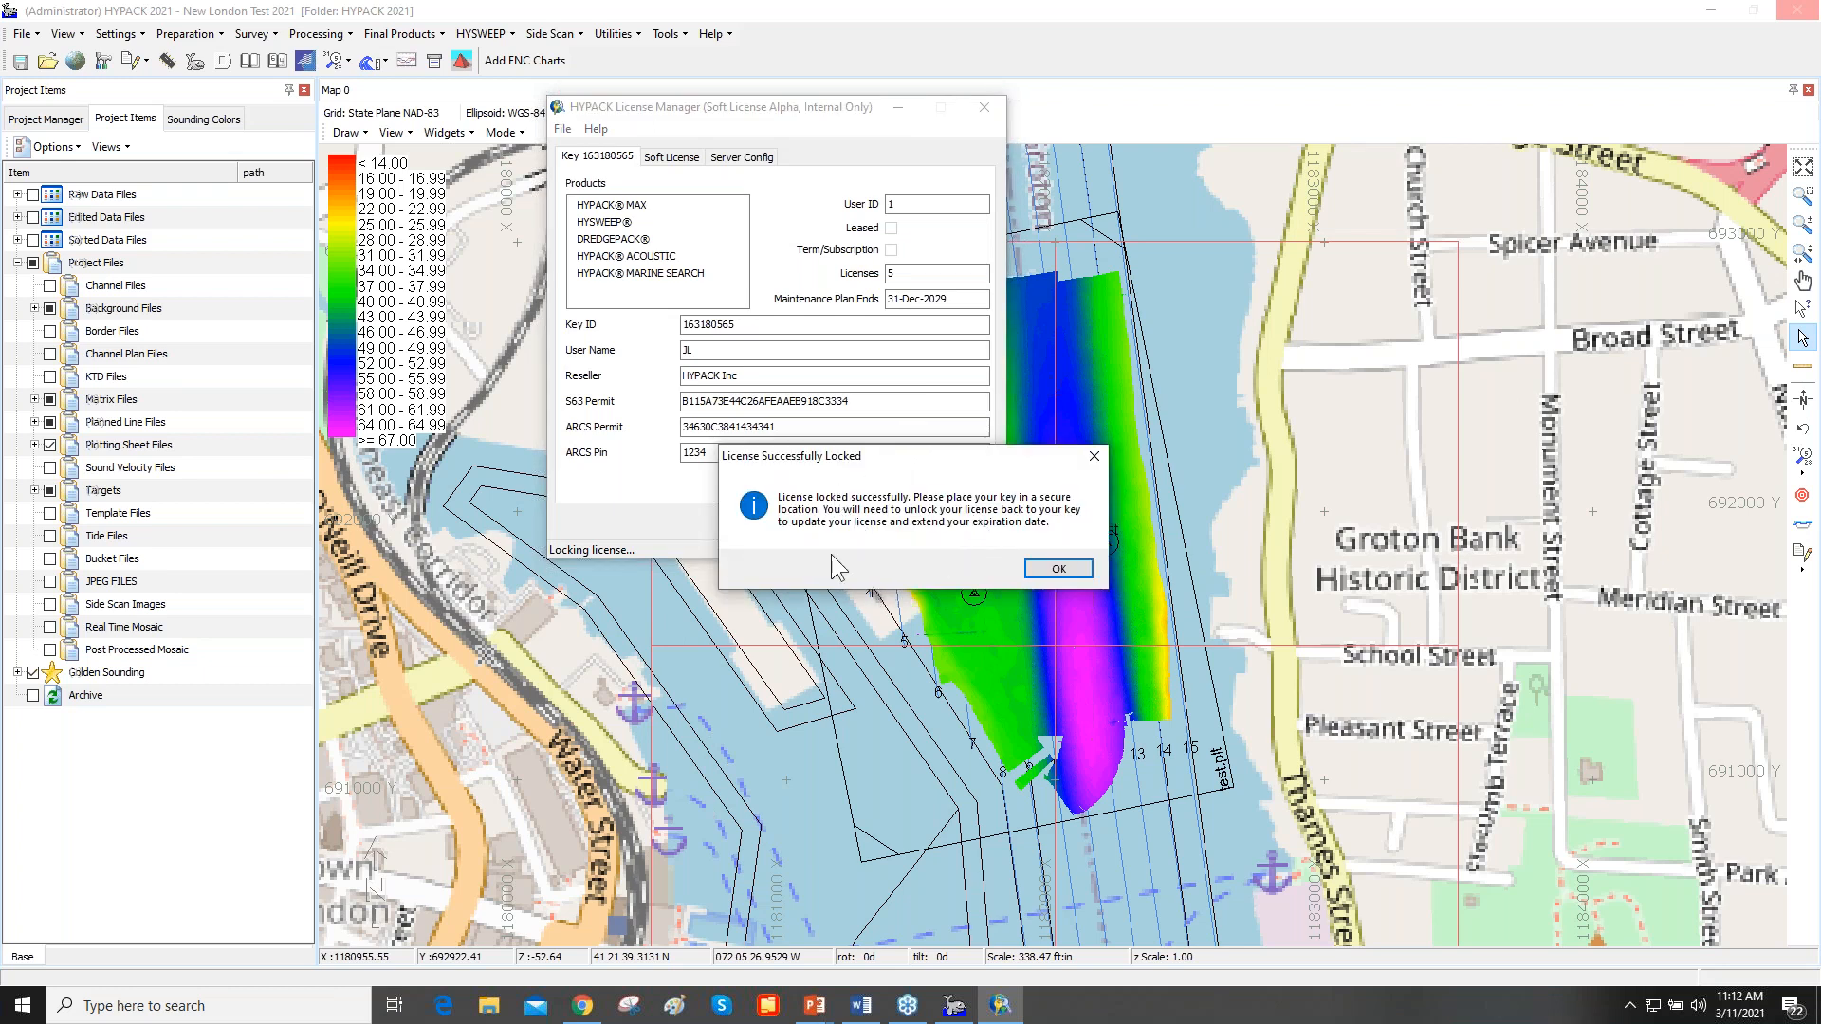
left_click(1066, 573)
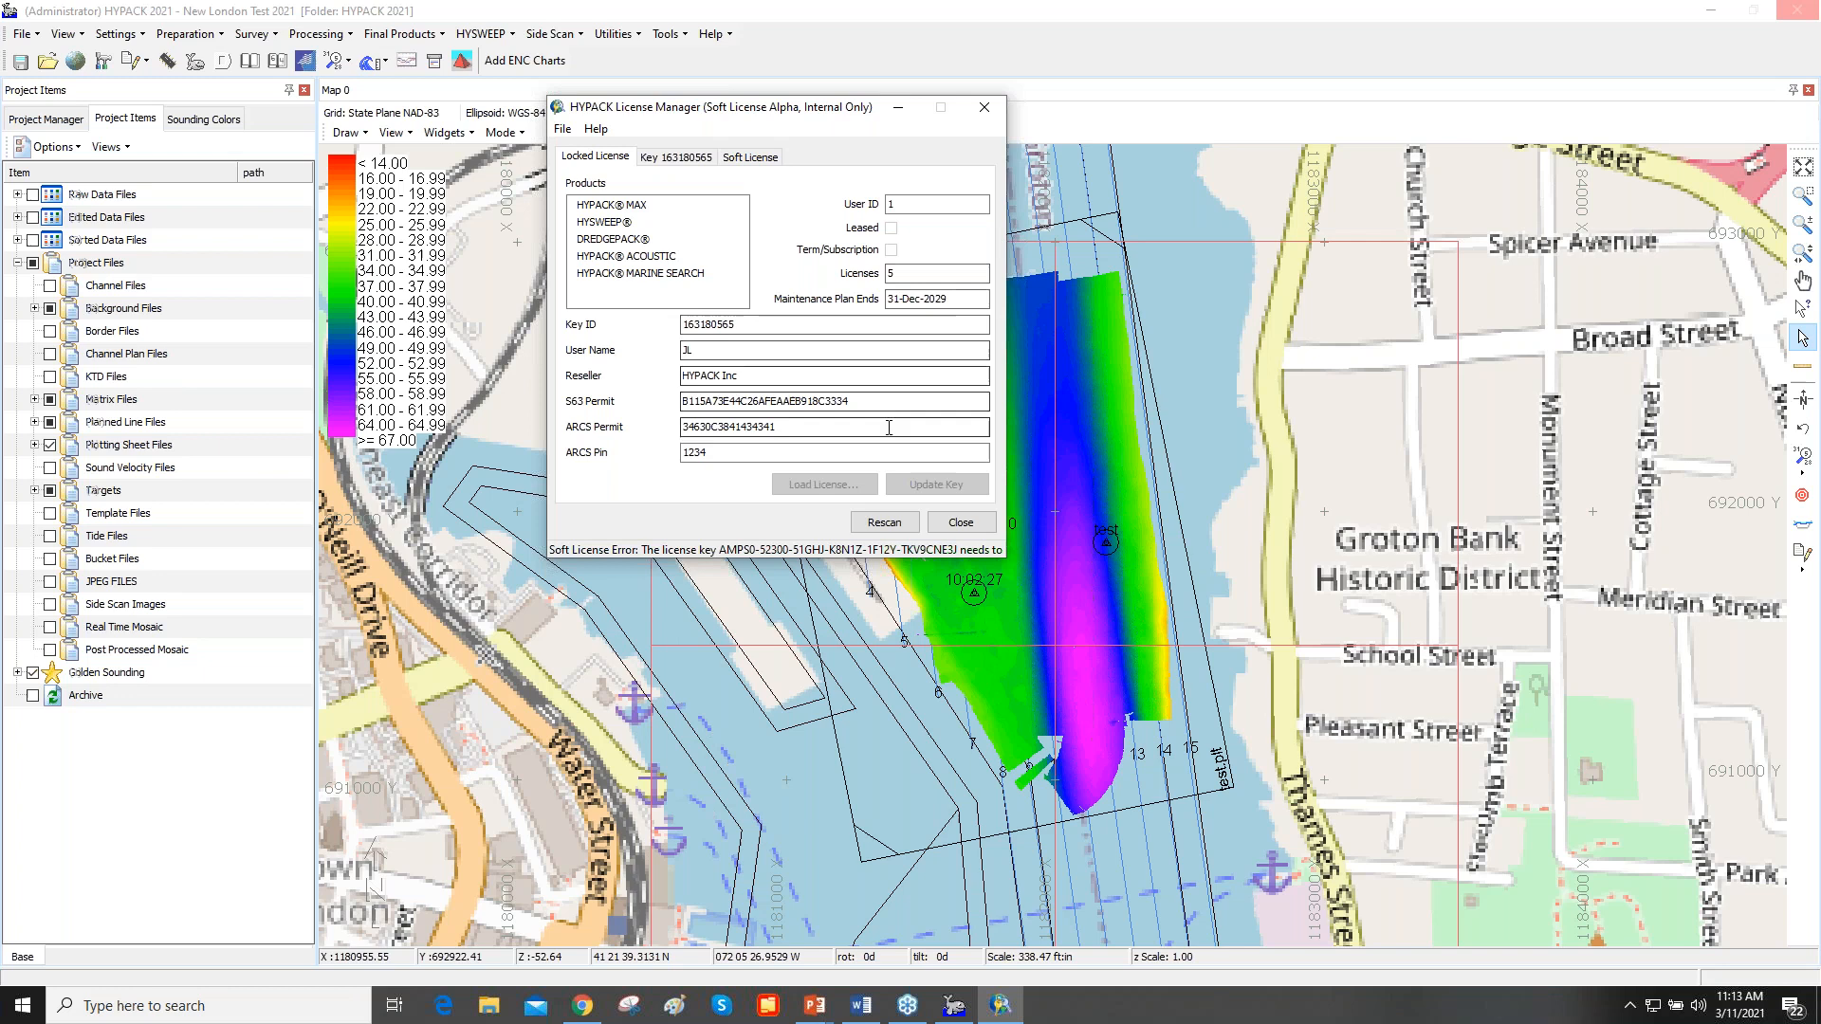
- Unlock the license from this machine back to the key and close the License Manager
left_click(563, 130)
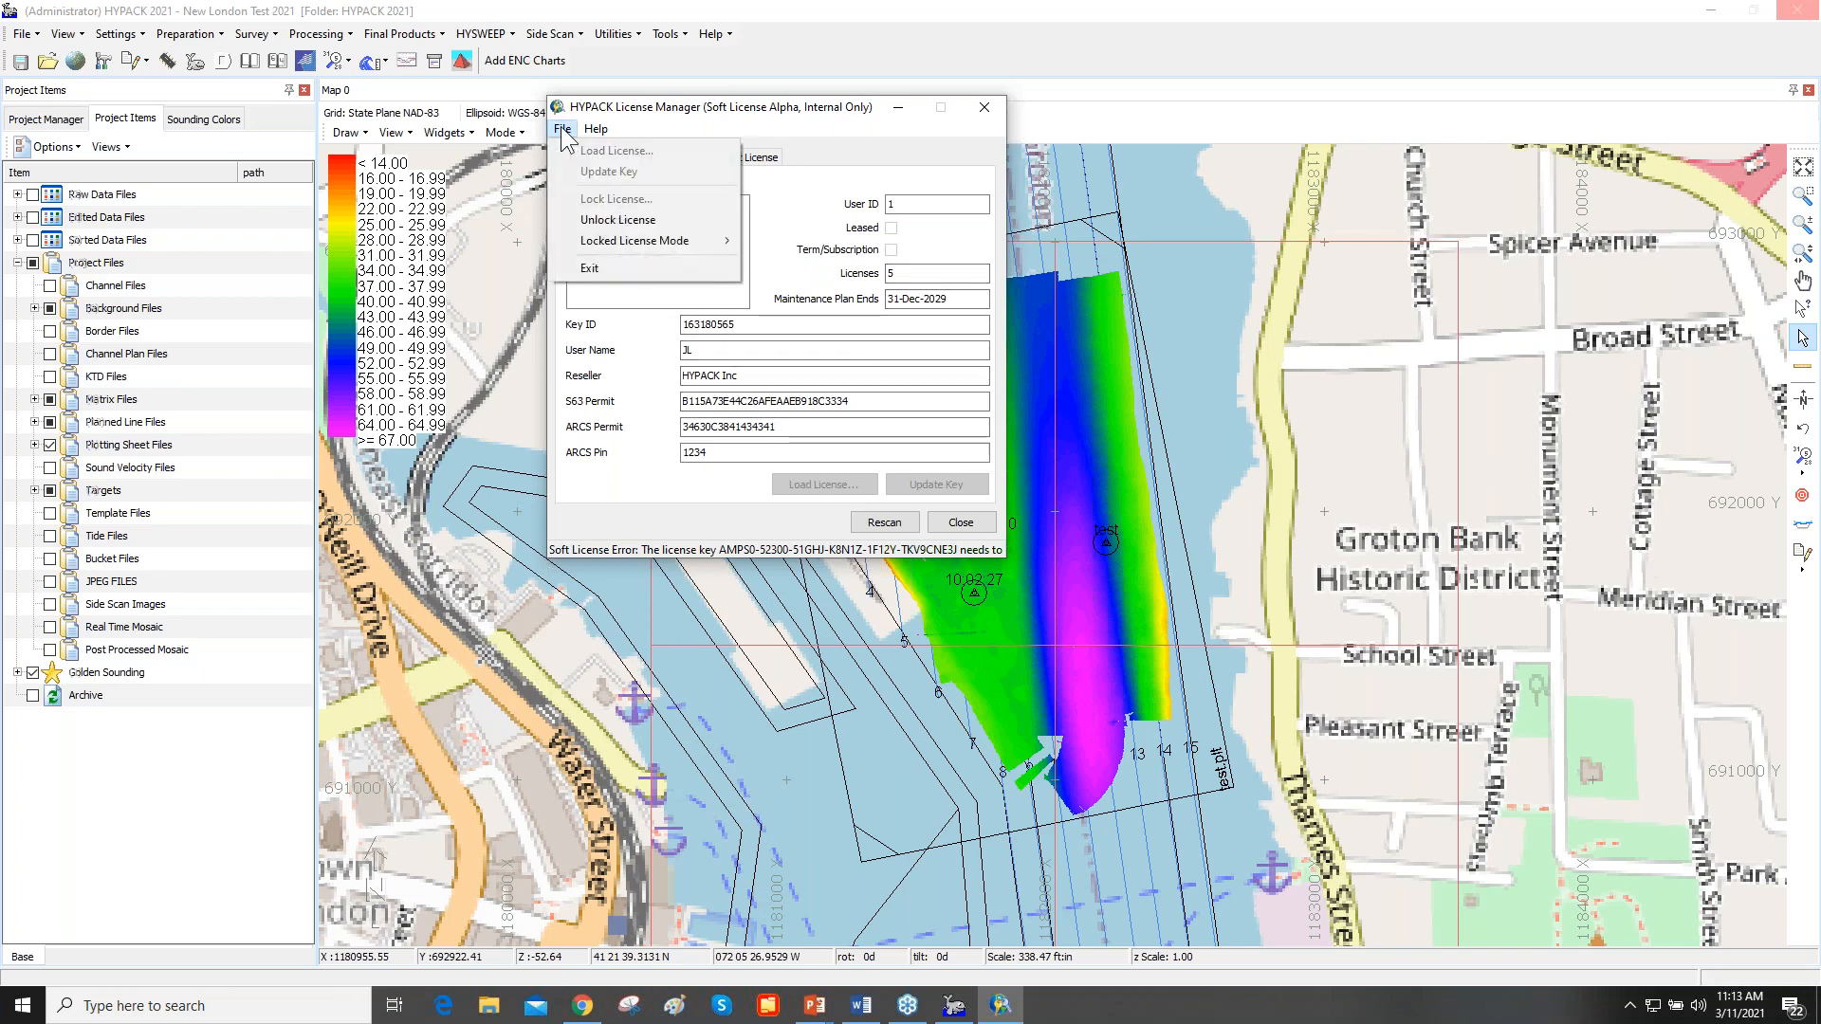
left_click(616, 220)
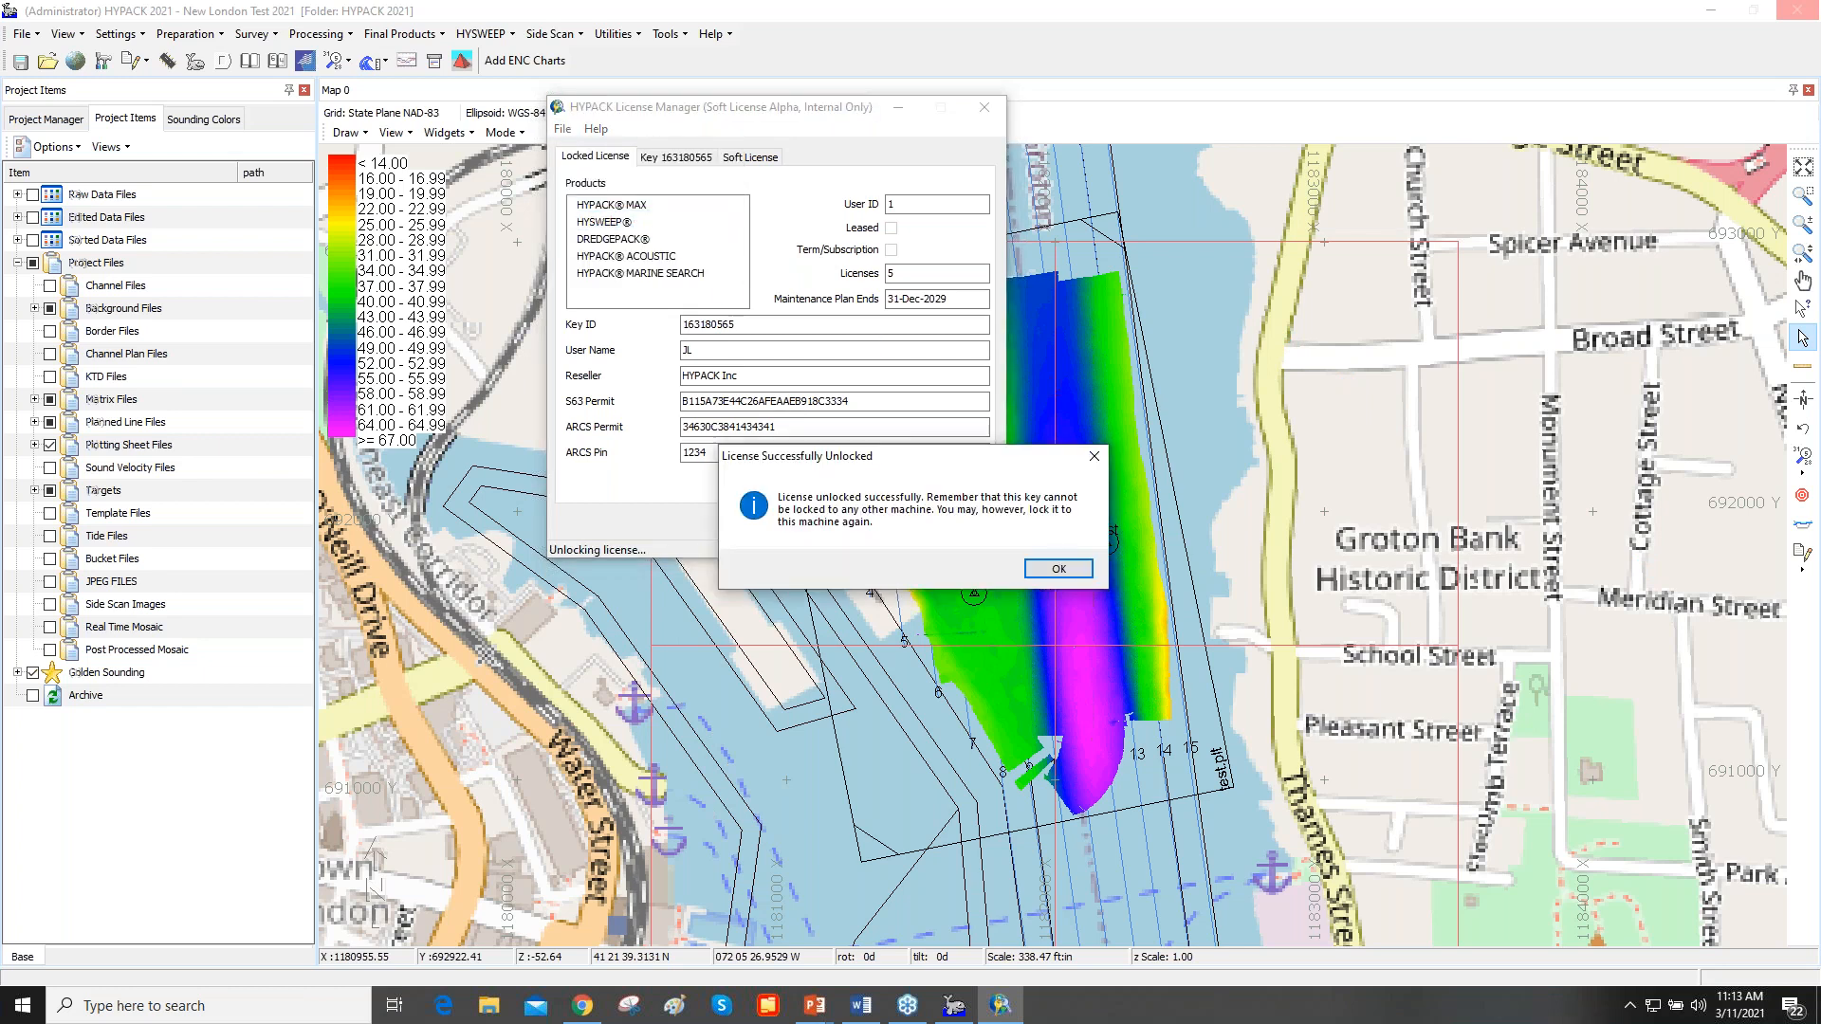
left_click(1059, 569)
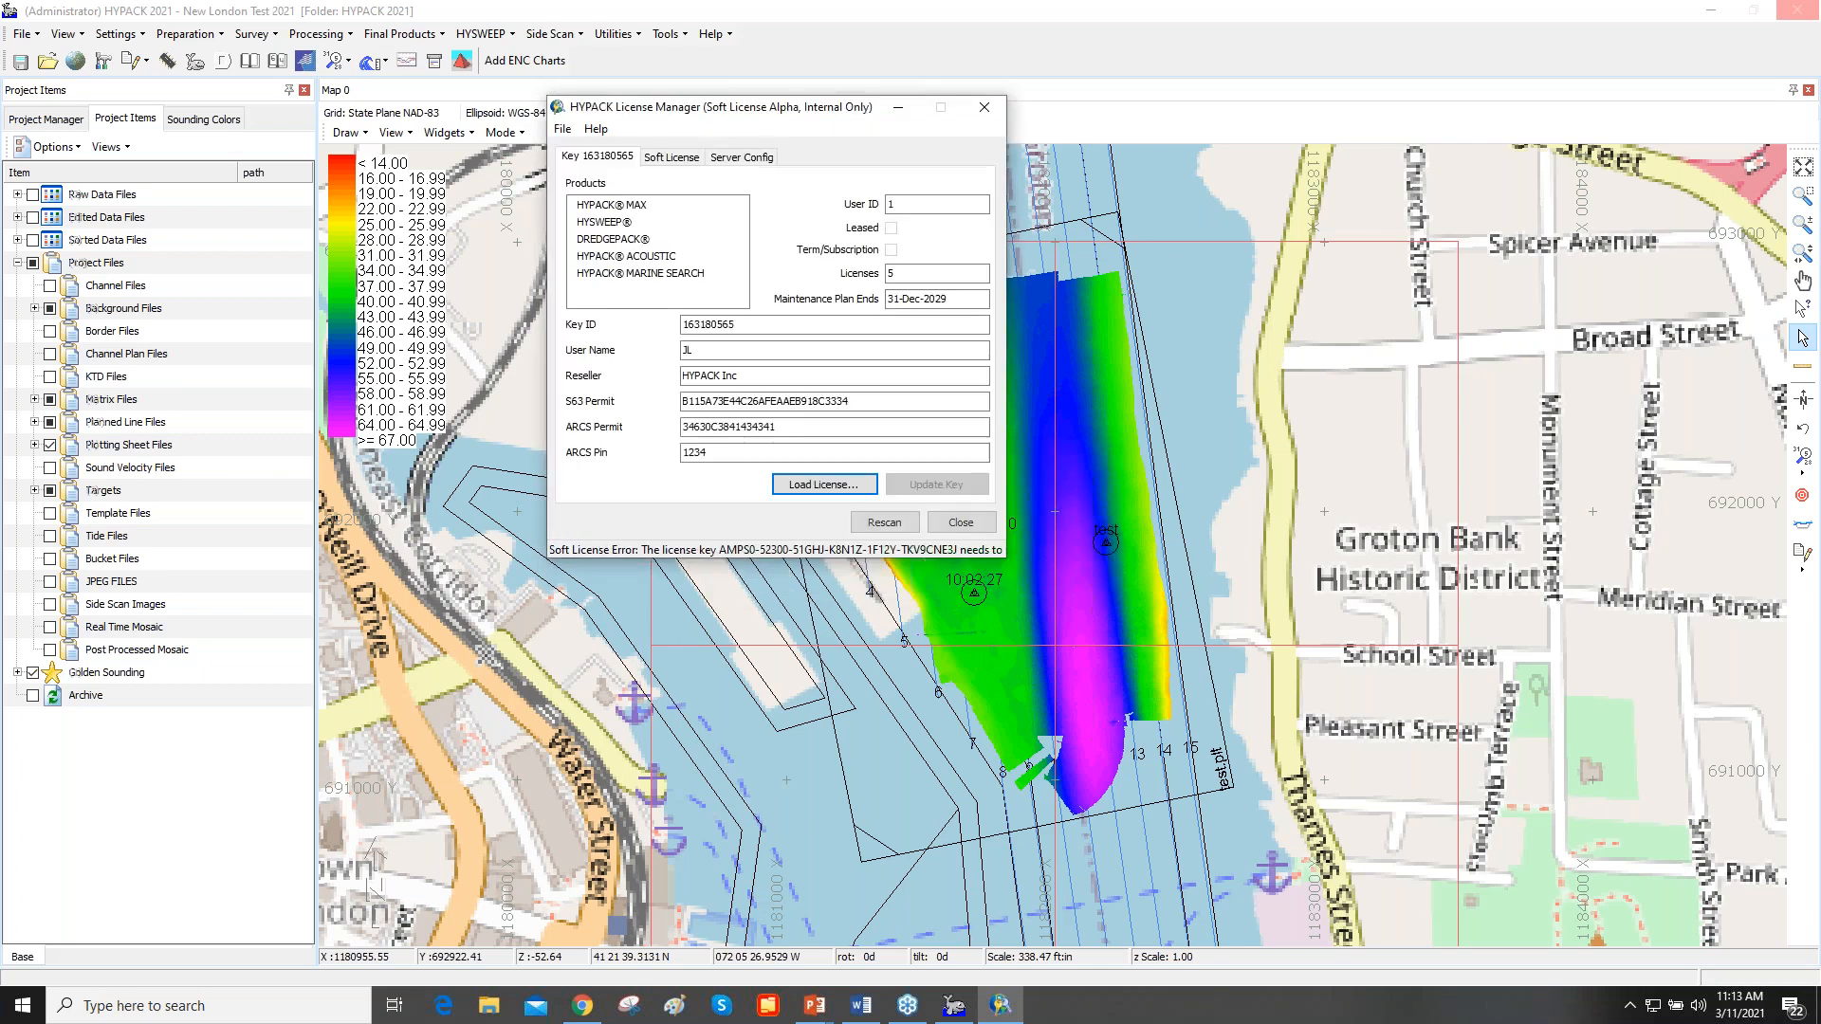
left_click(984, 107)
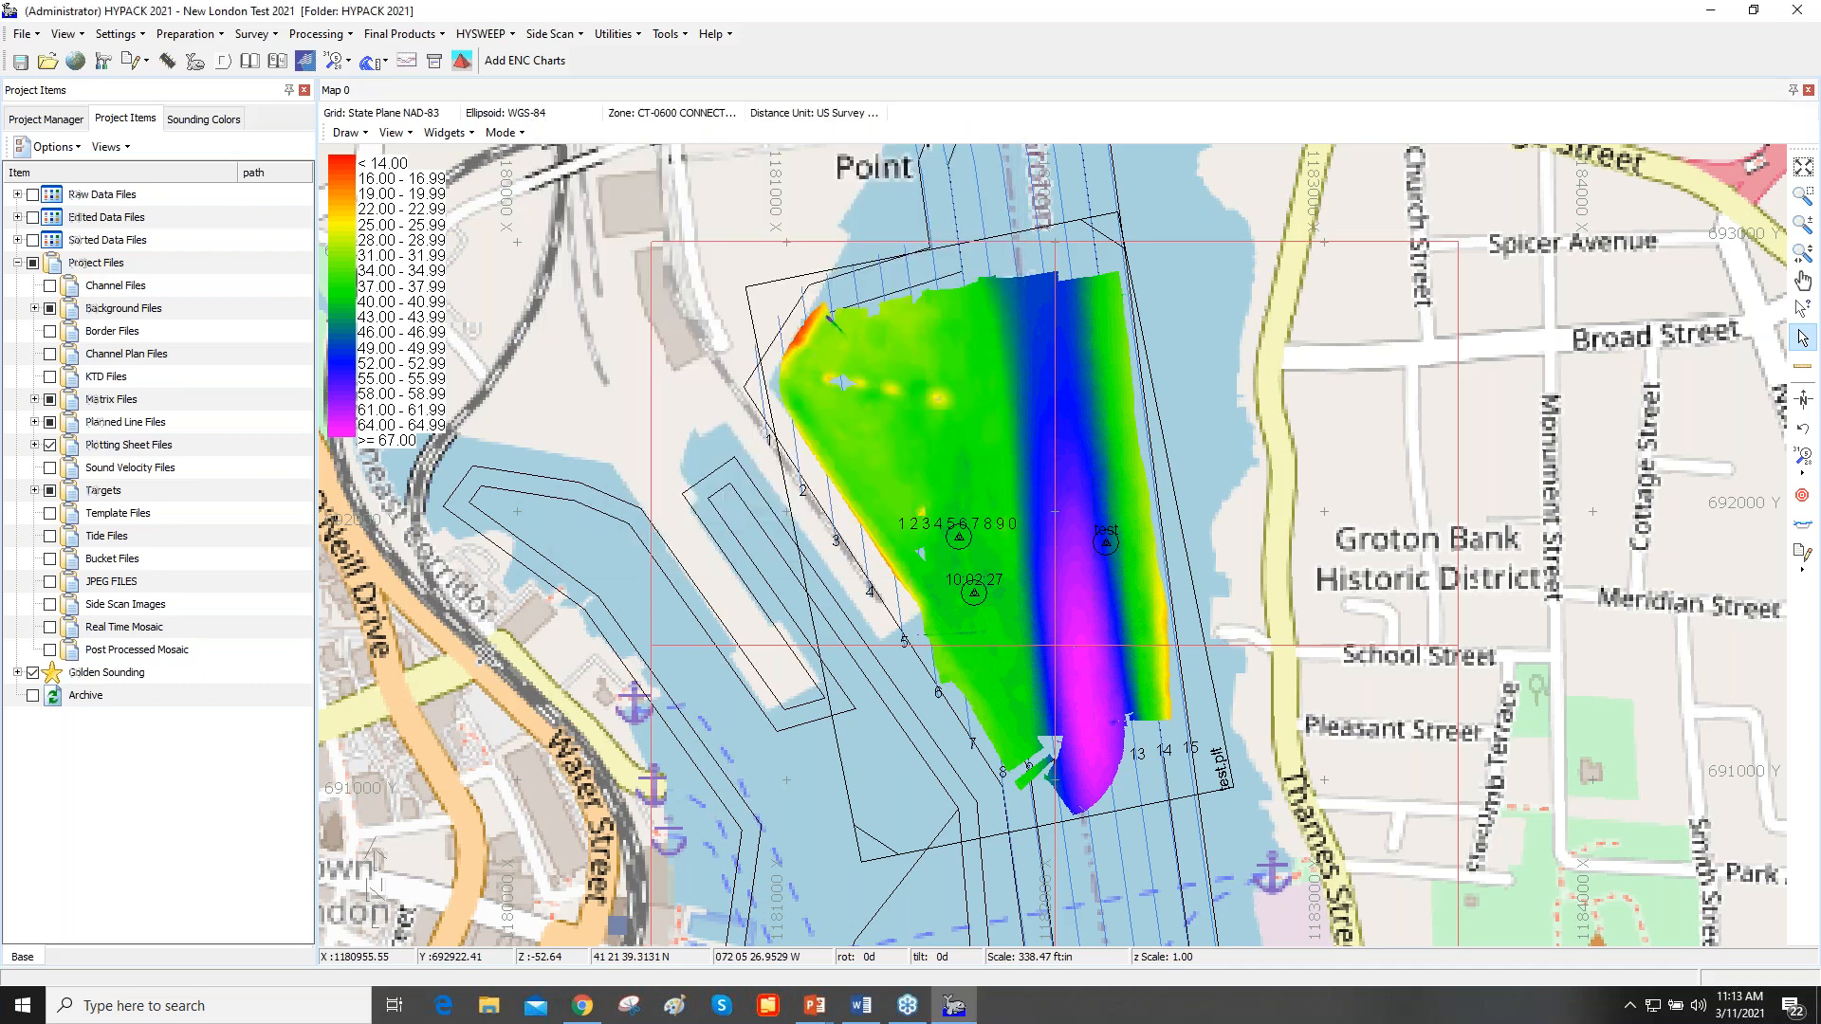
left_click(1709, 11)
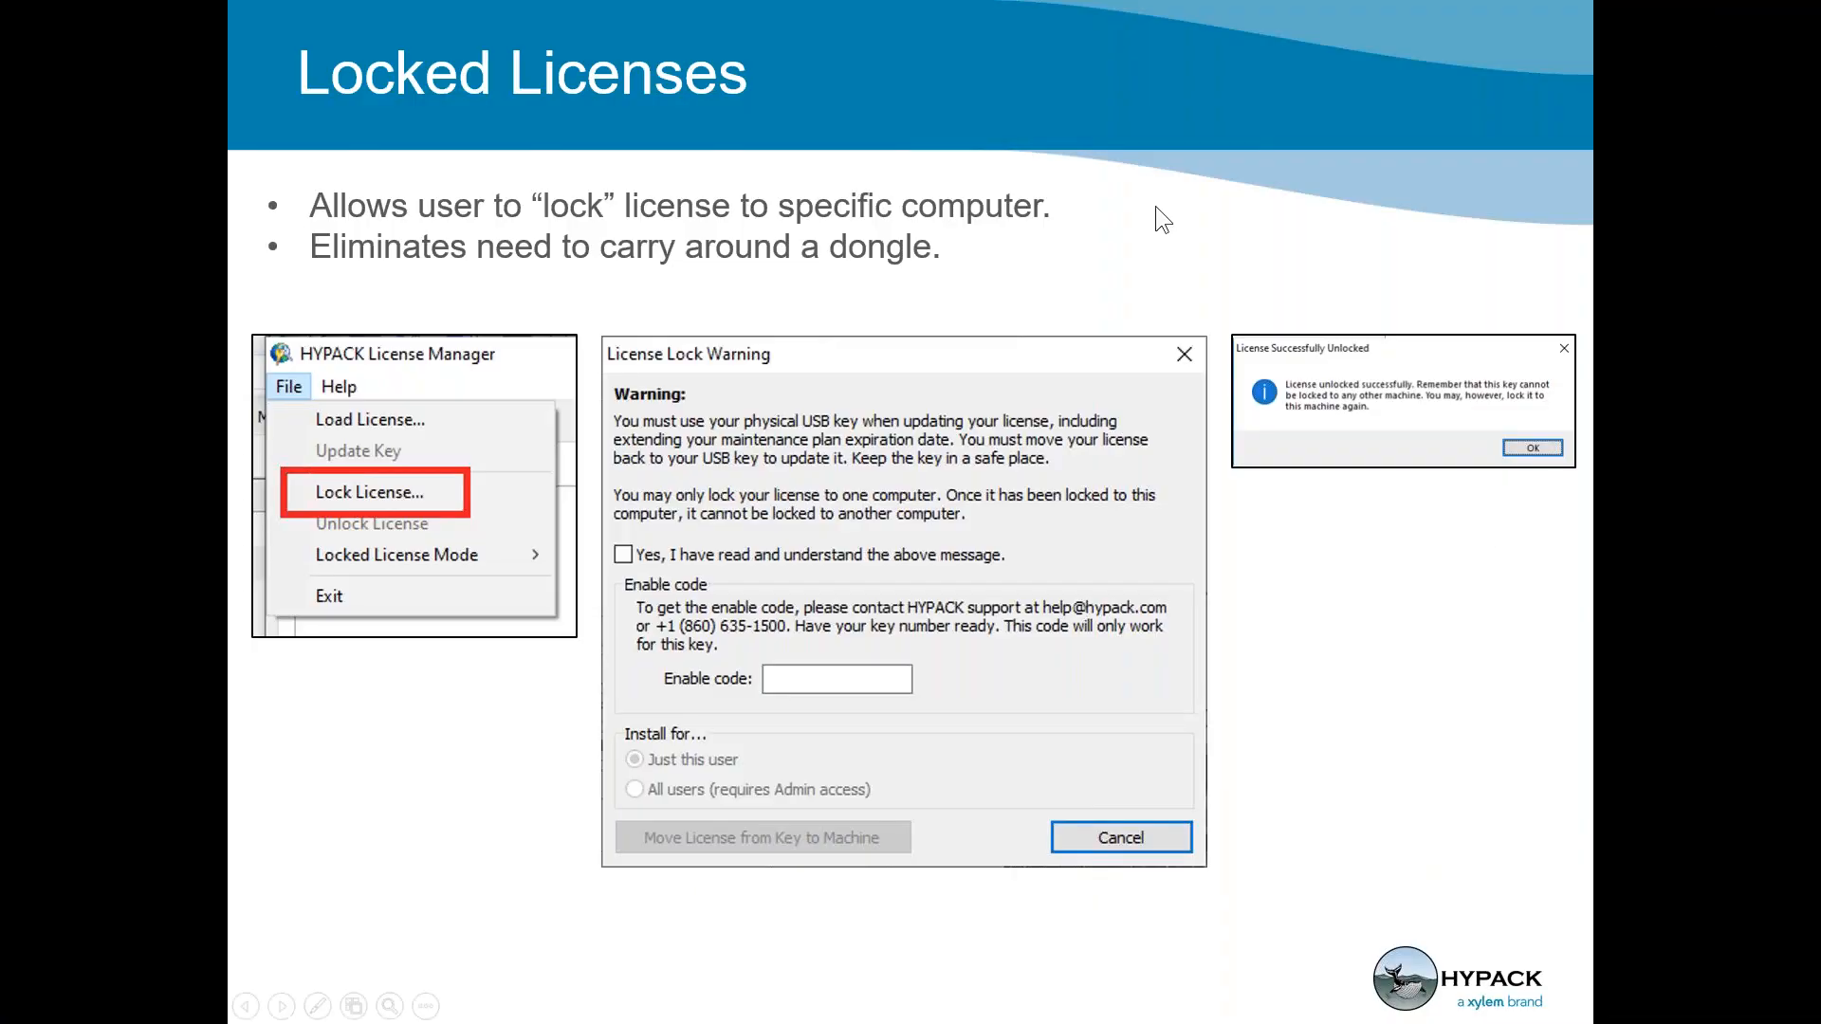
key("Right")
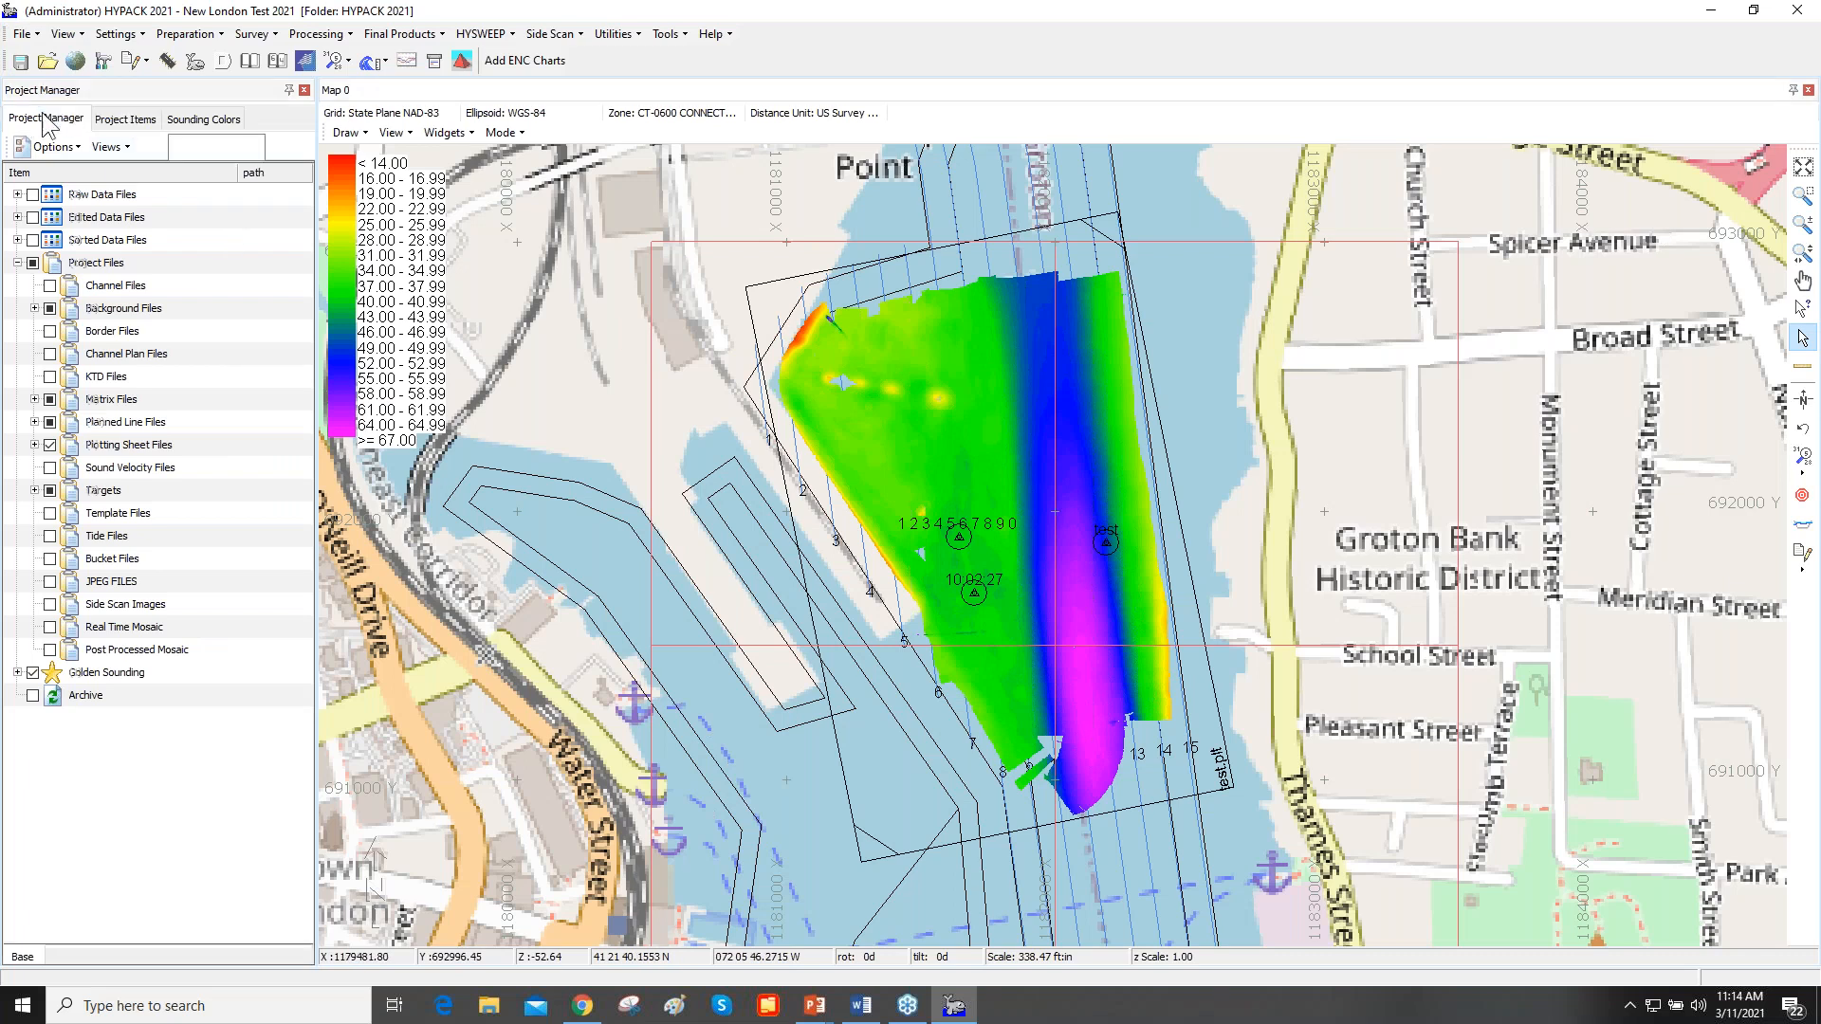
- Open the 3D Hardware project from the recent projects in the Project Manager
left_click(57, 119)
left_click(133, 149)
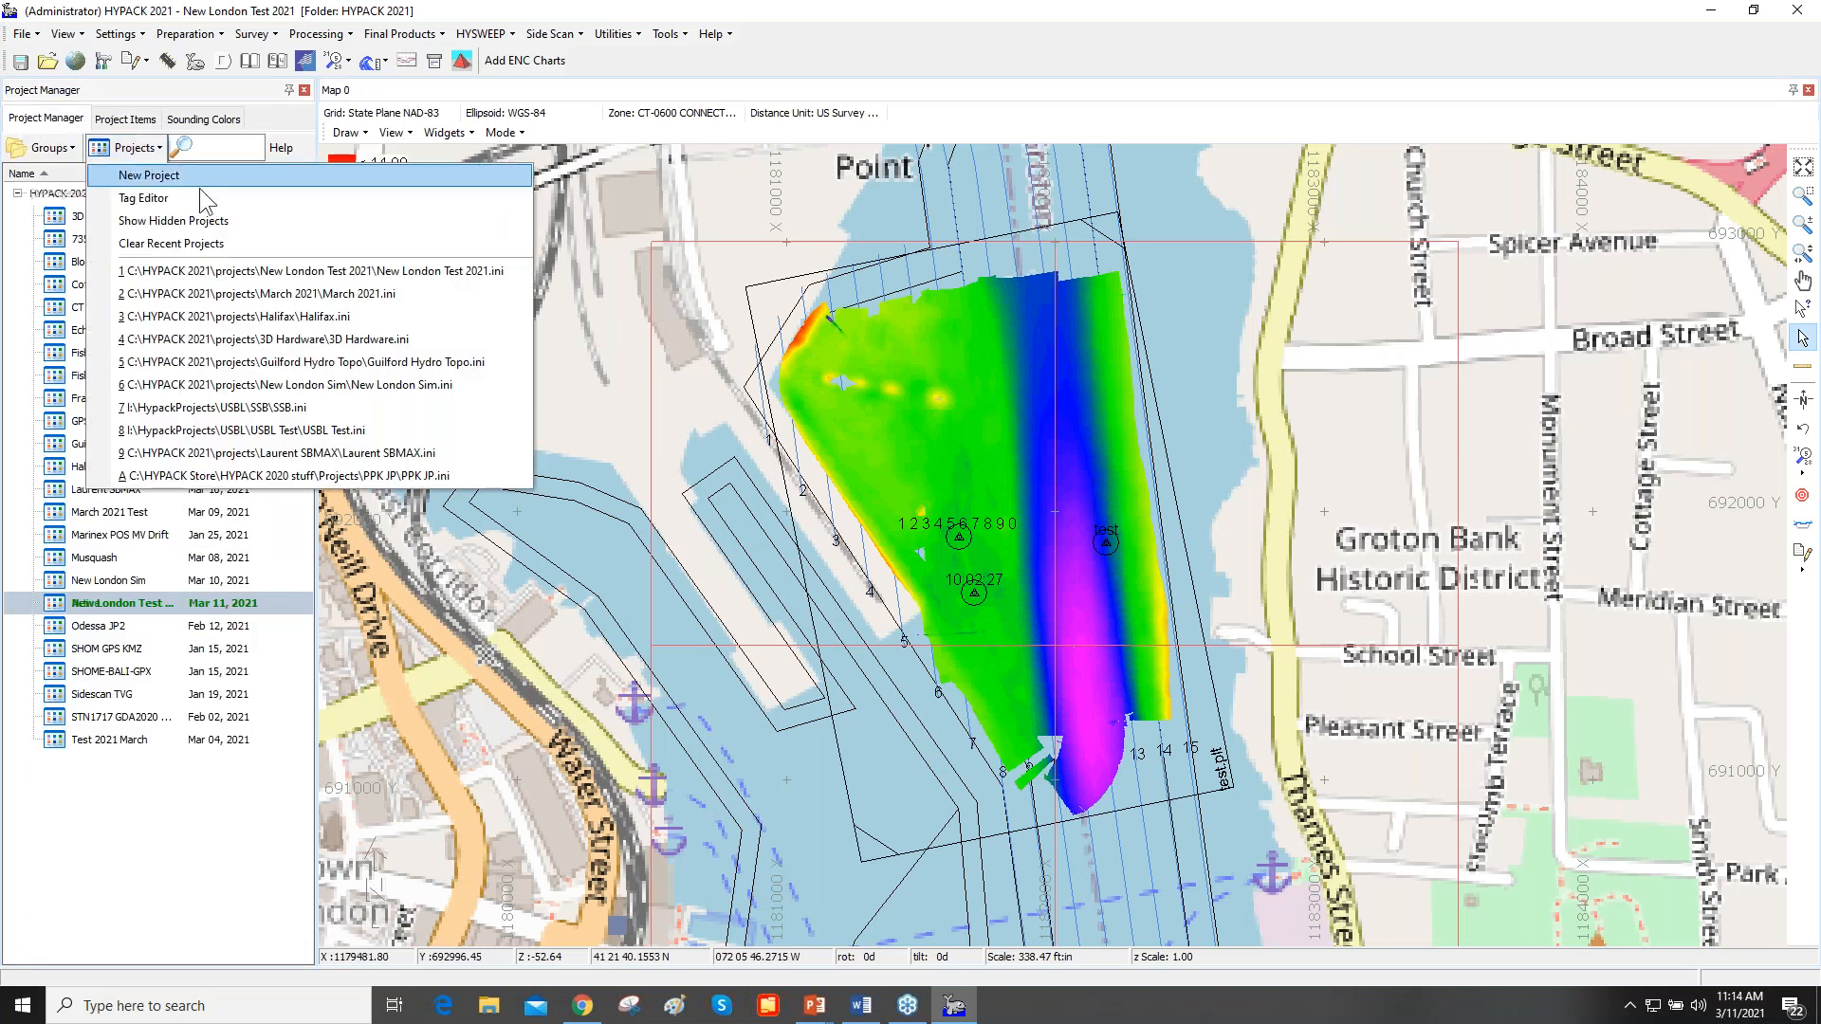
left_click(349, 339)
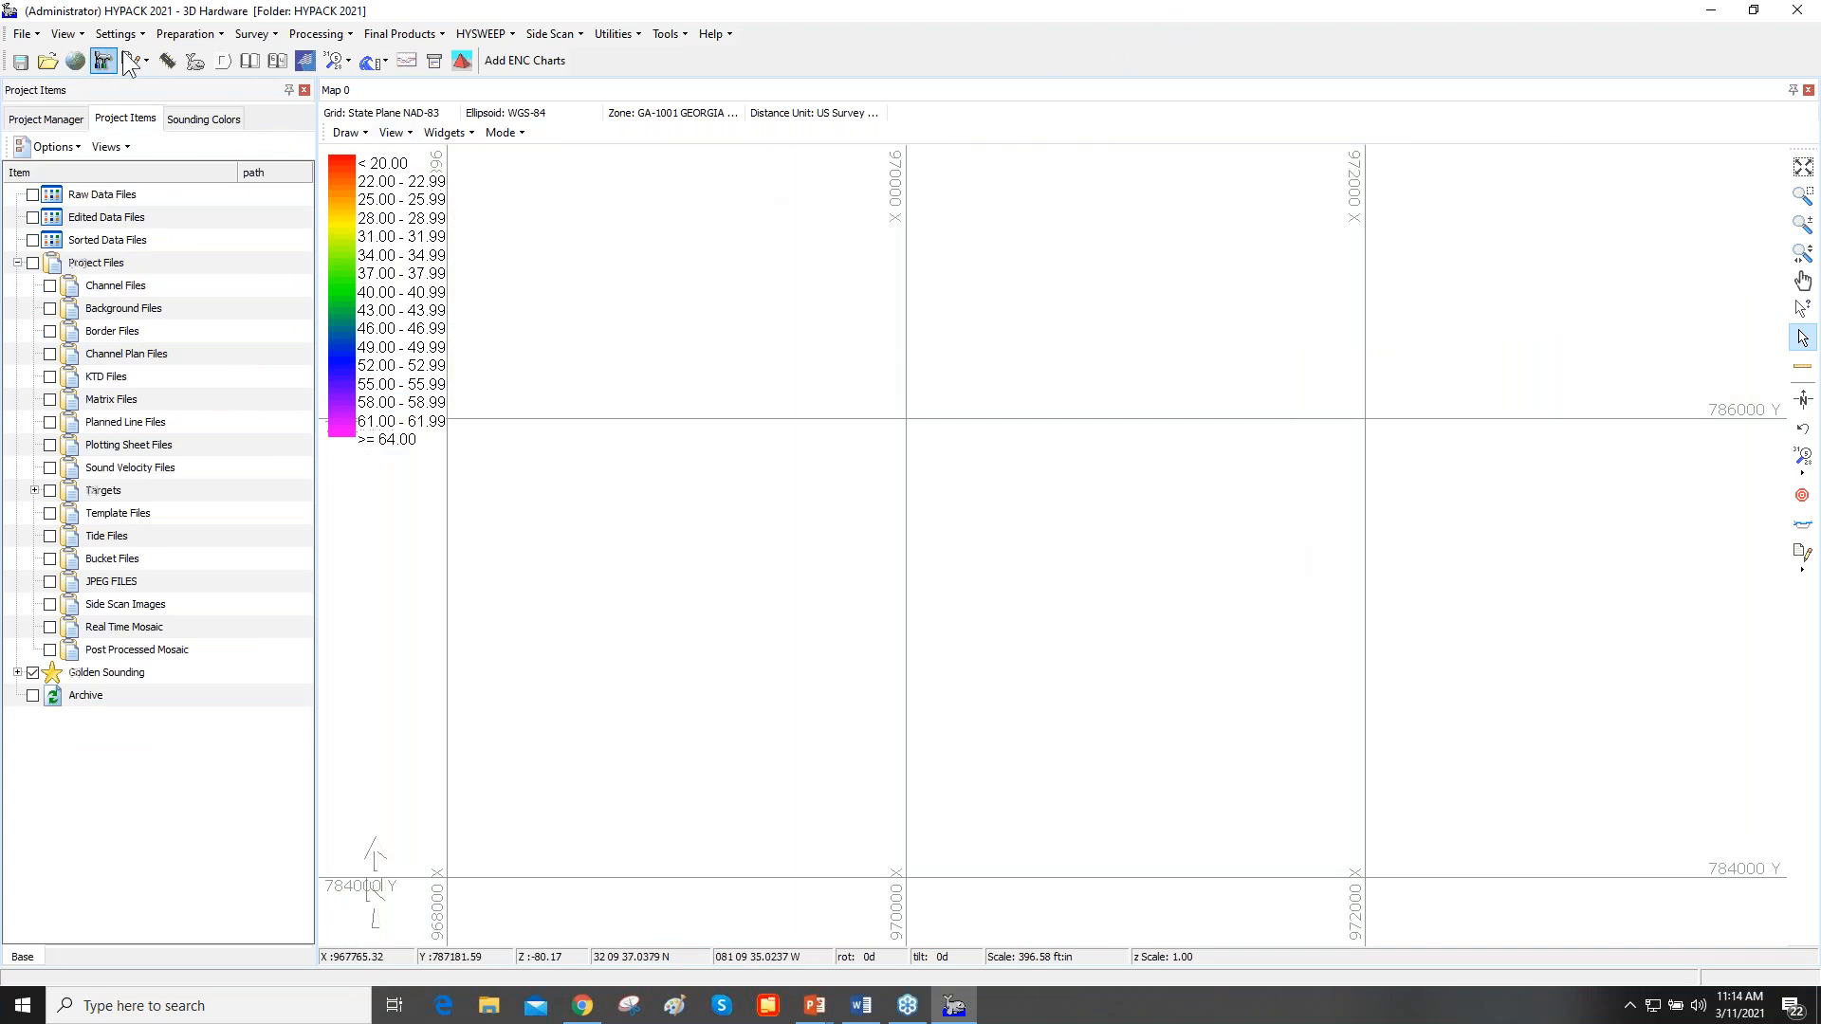
- Open the combined hardware configuration full screen and display the device offsets of the Boat
left_click(173, 62)
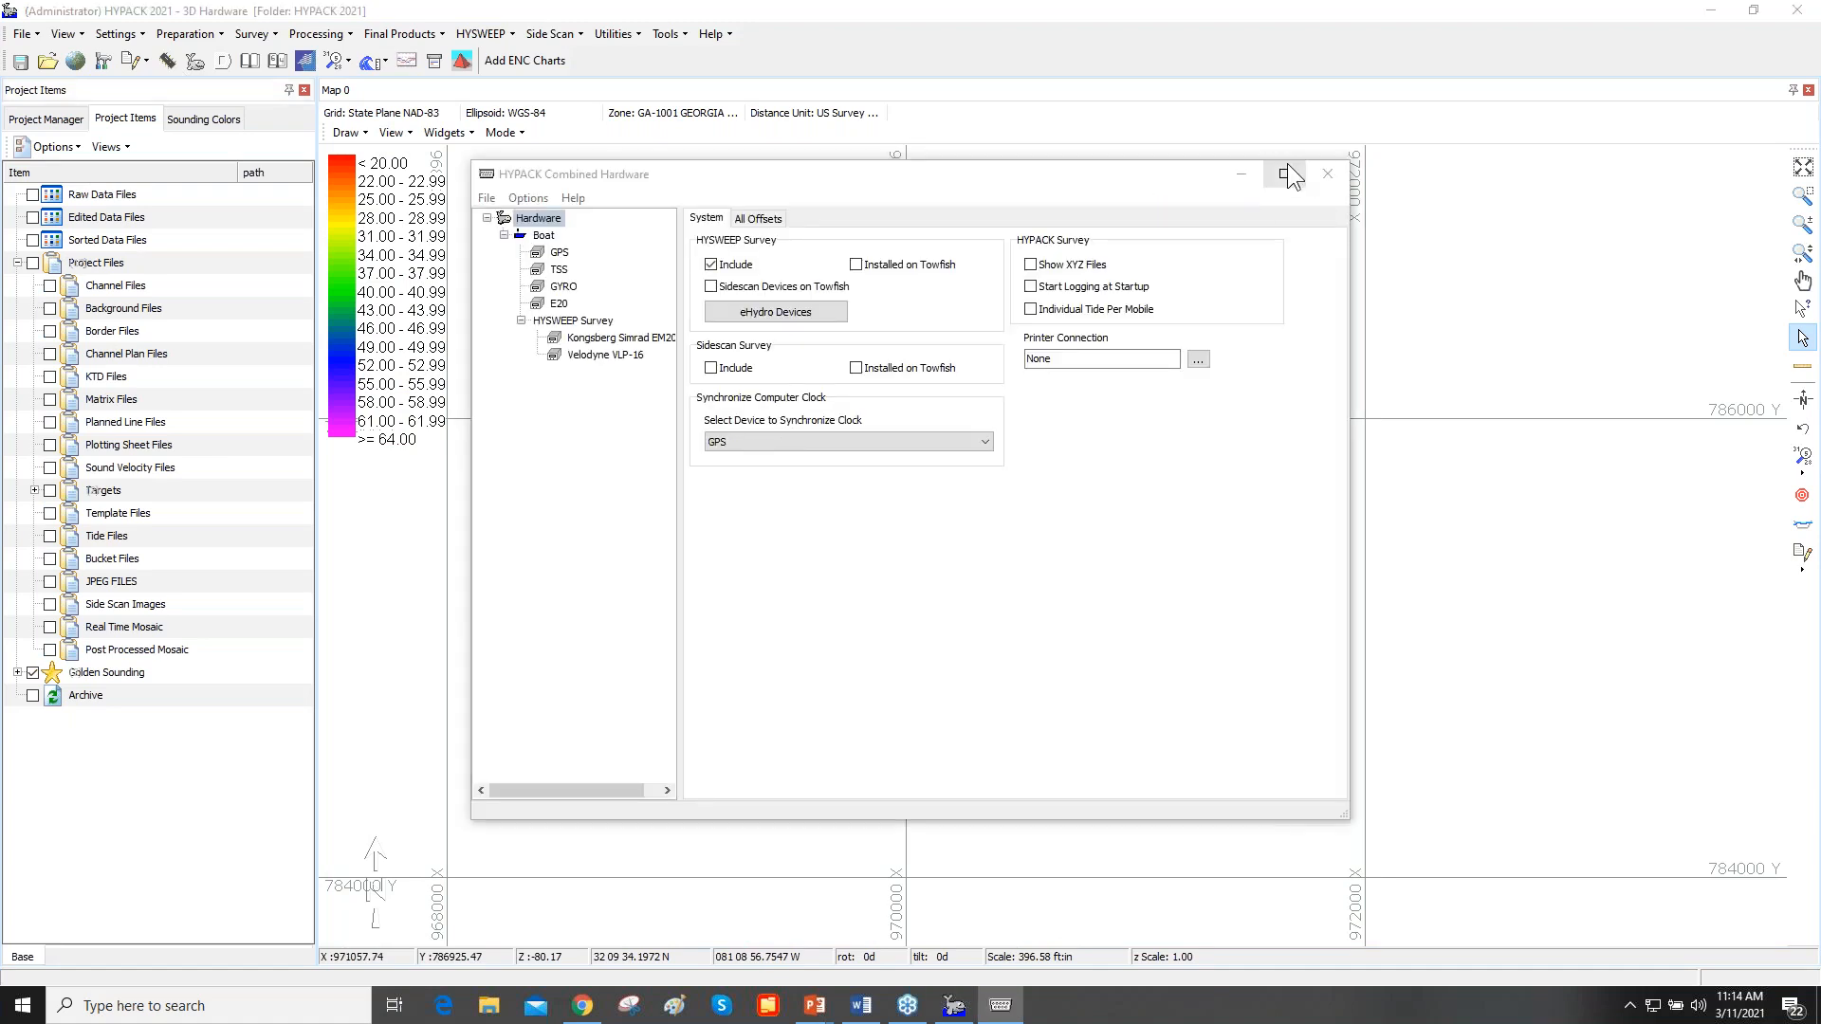
left_click(1284, 174)
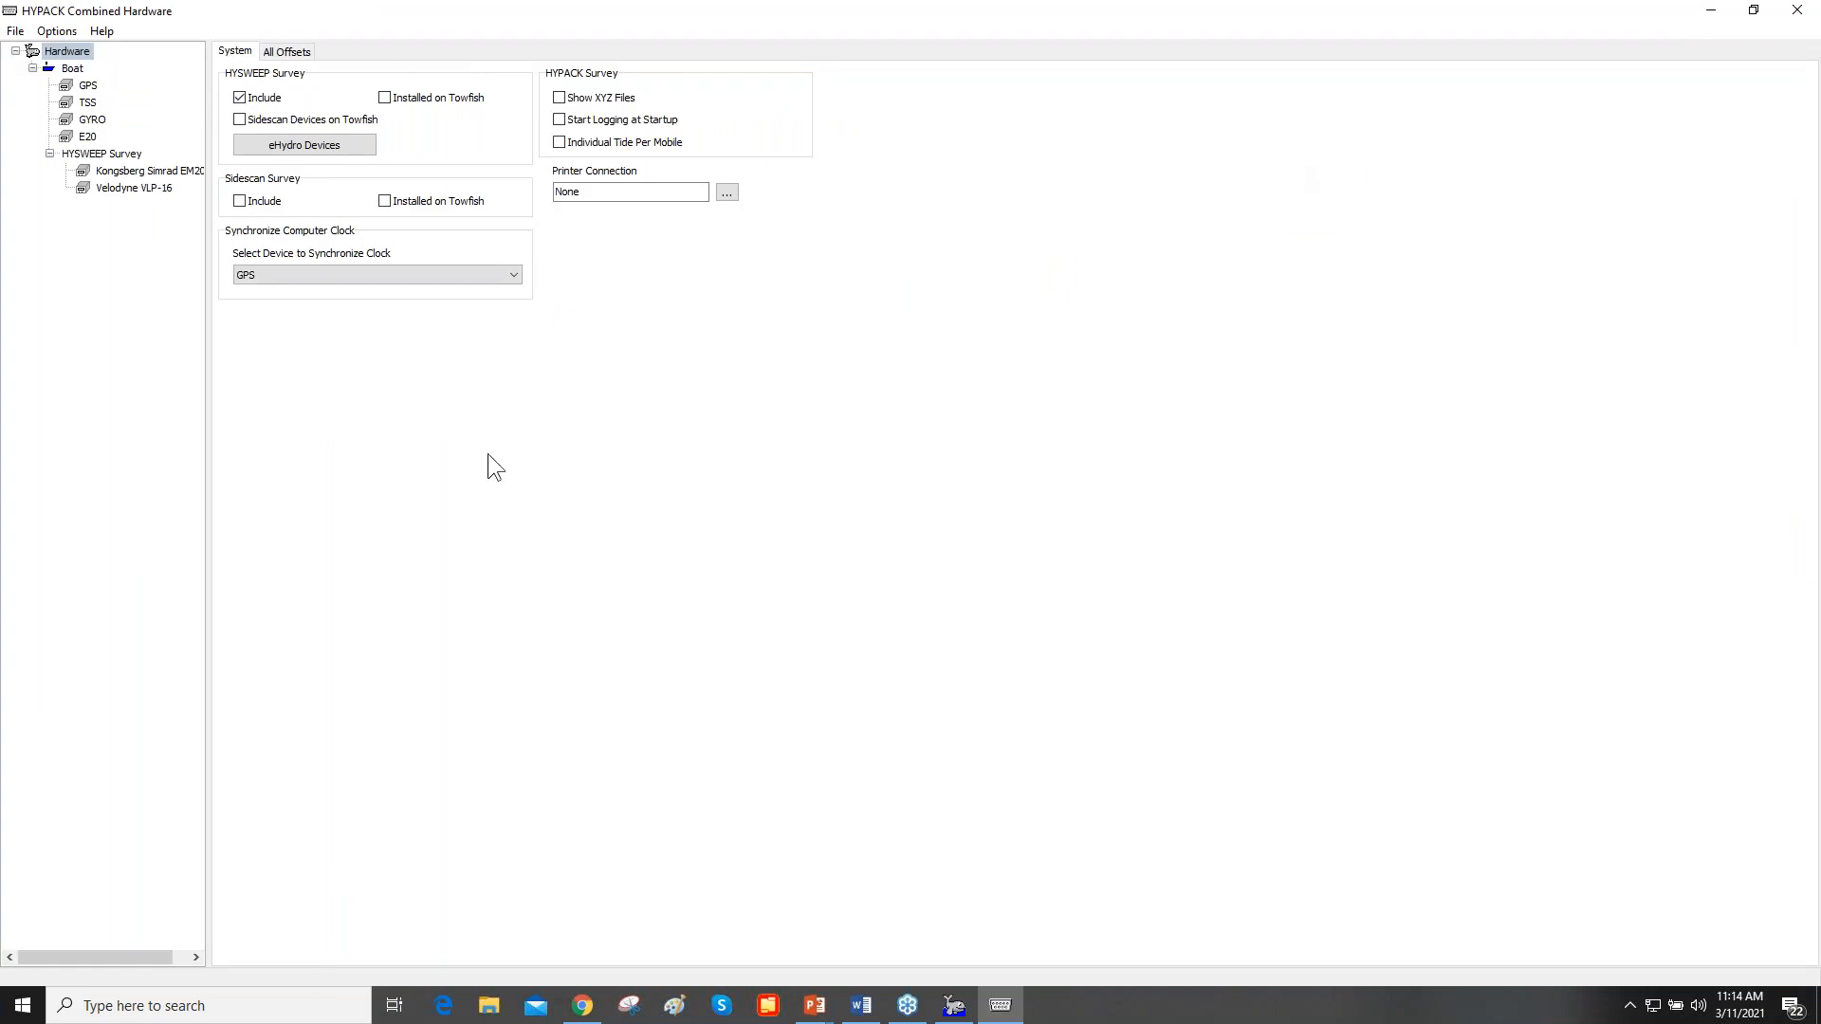
left_click(72, 72)
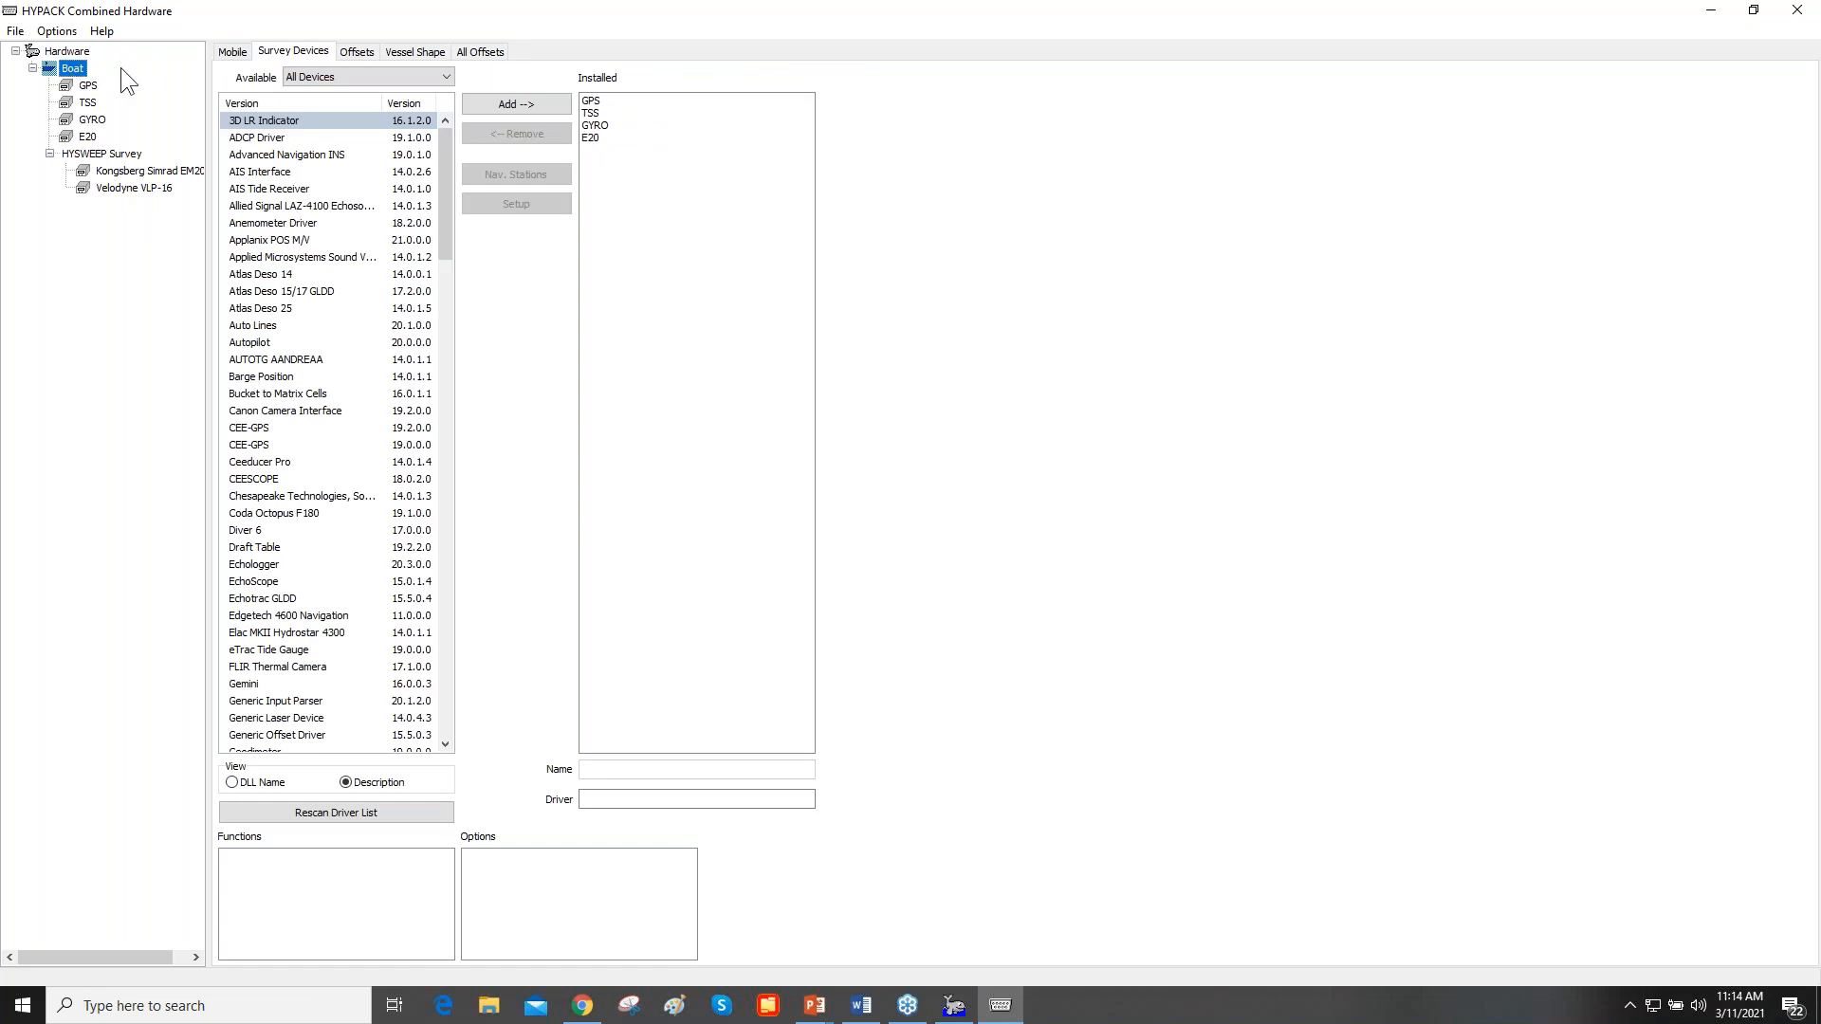
left_click(350, 51)
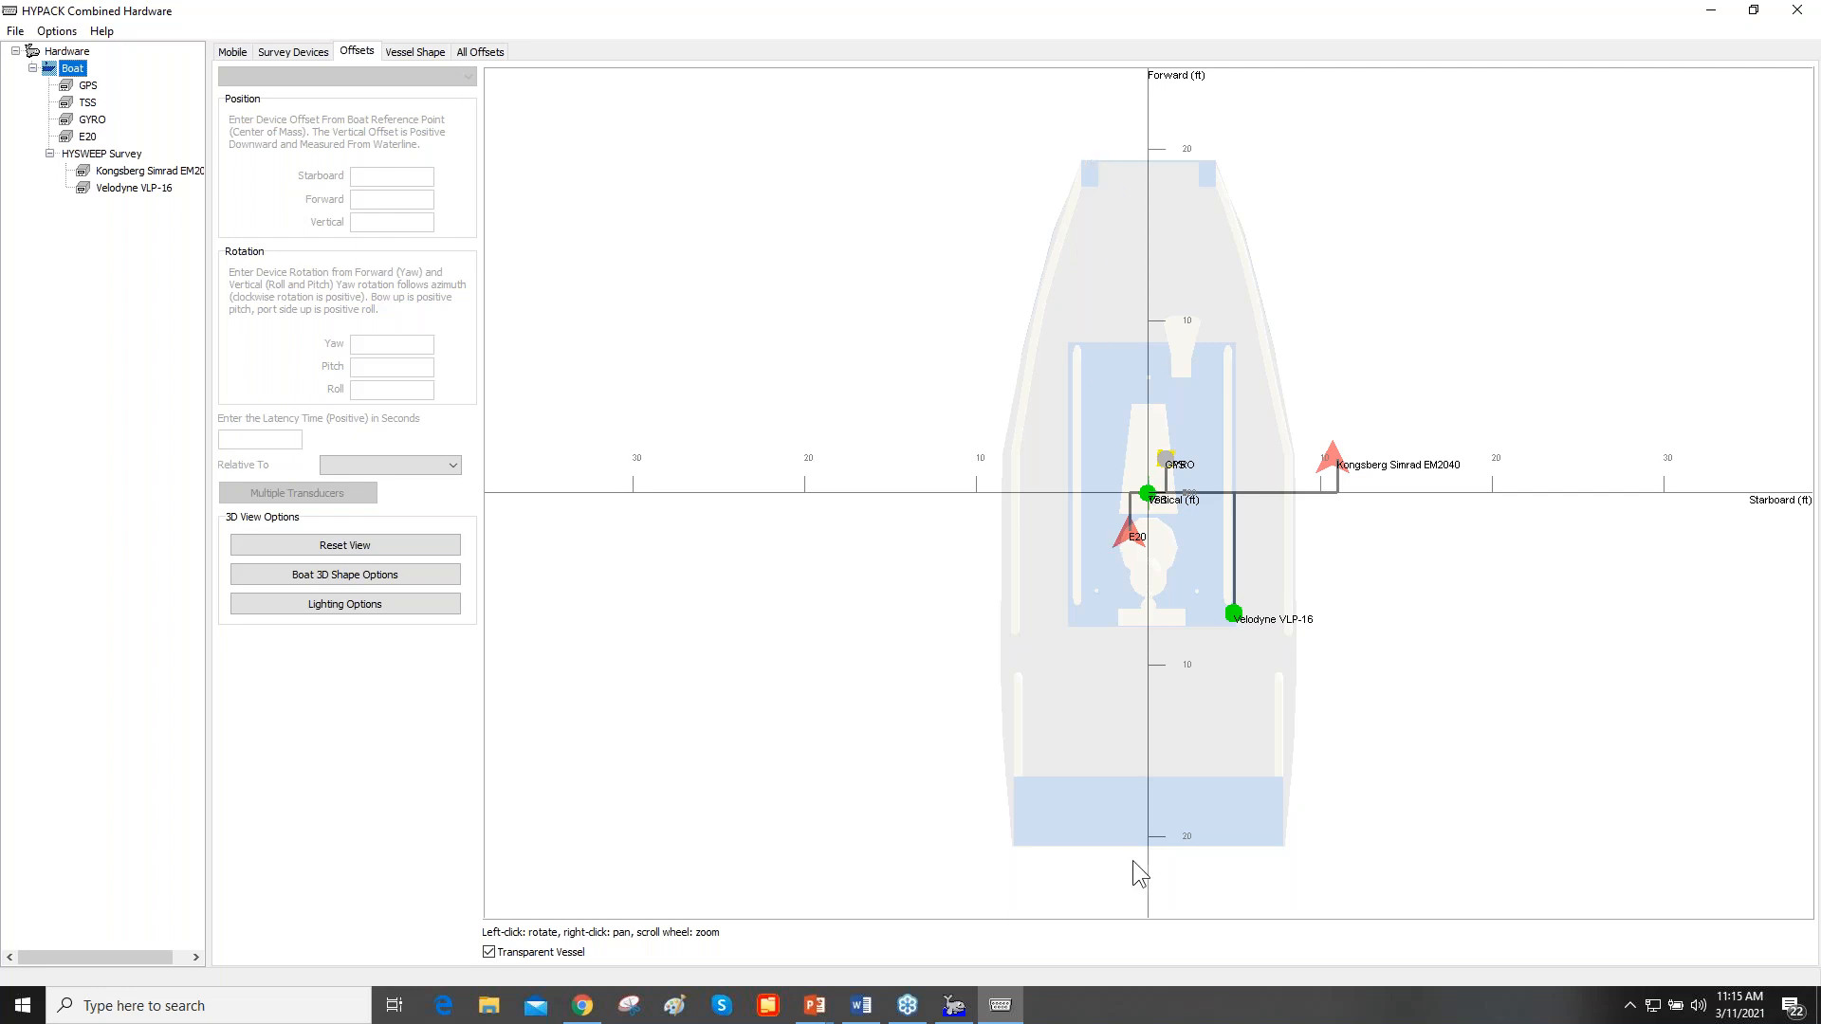
- Inspect the device offsets on the 3D boat model from the side and reset the view
left_click_drag(1183, 759, 1555, 486)
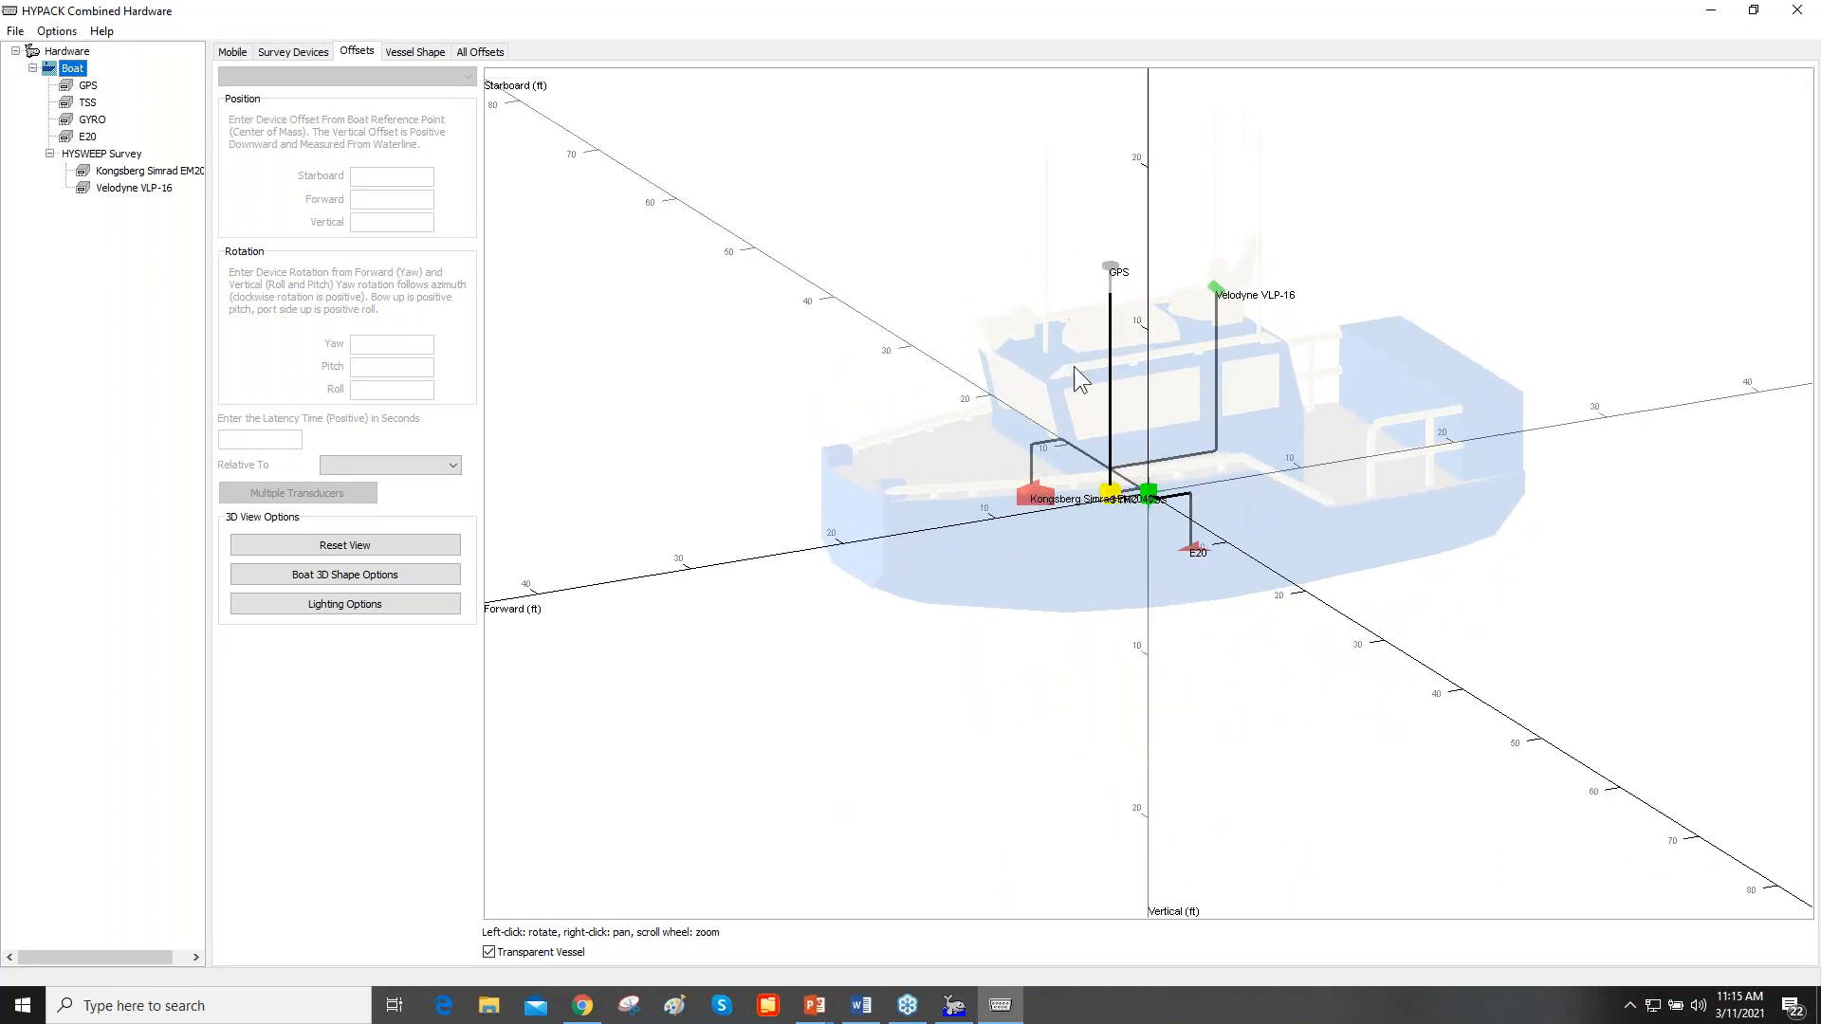
left_click_drag(1299, 567, 1170, 633)
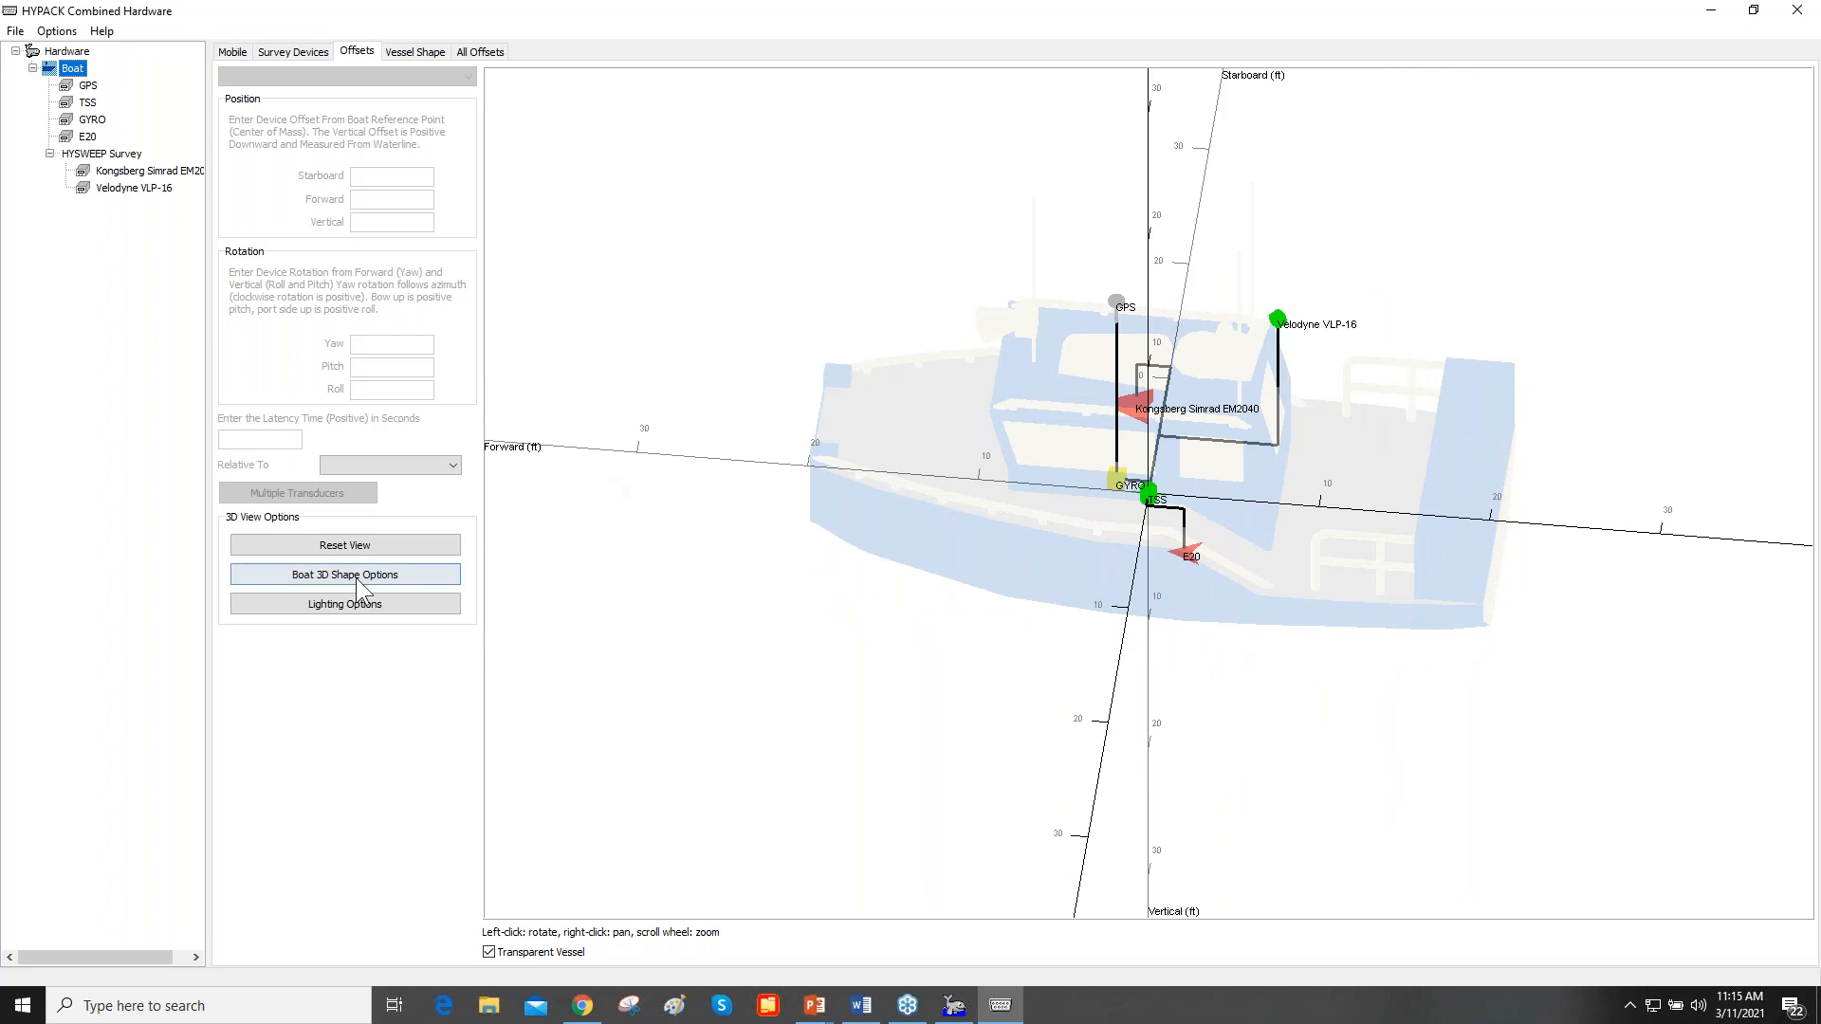
left_click(377, 548)
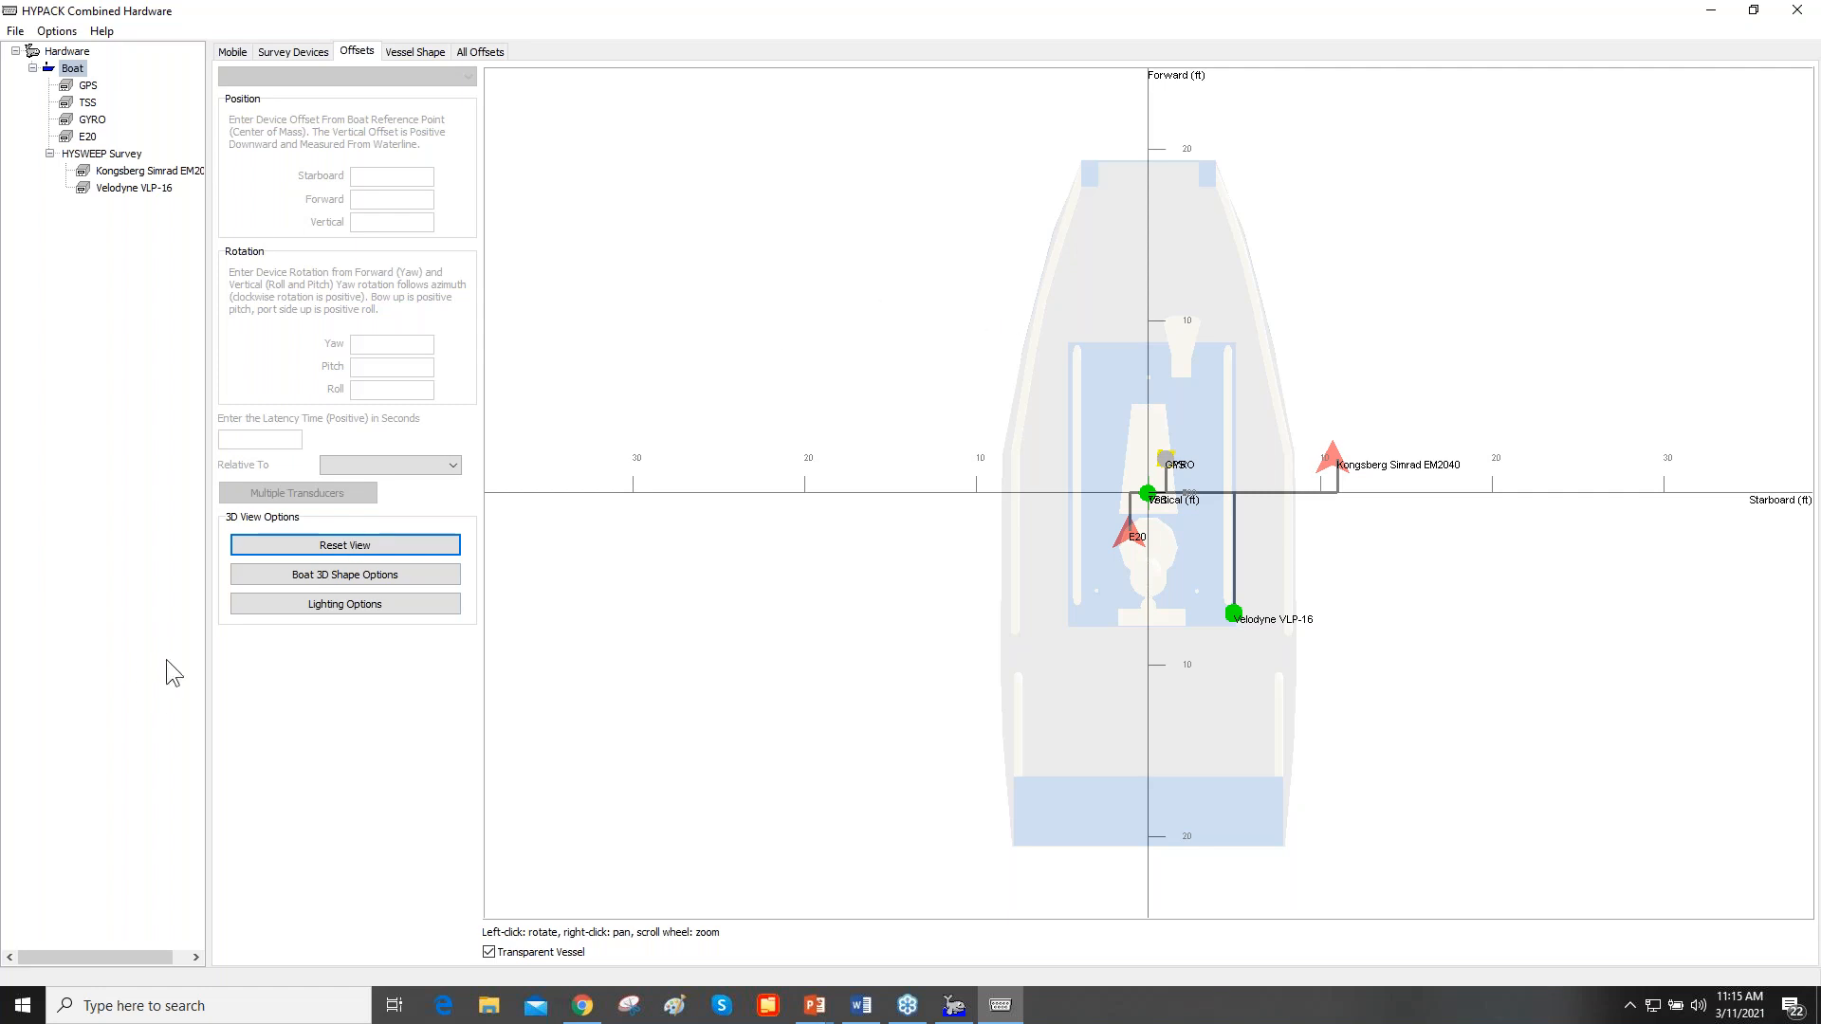
- Set the X, Y and Z scale of the boat's 3D shape to .5 and apply it
left_click(290, 576)
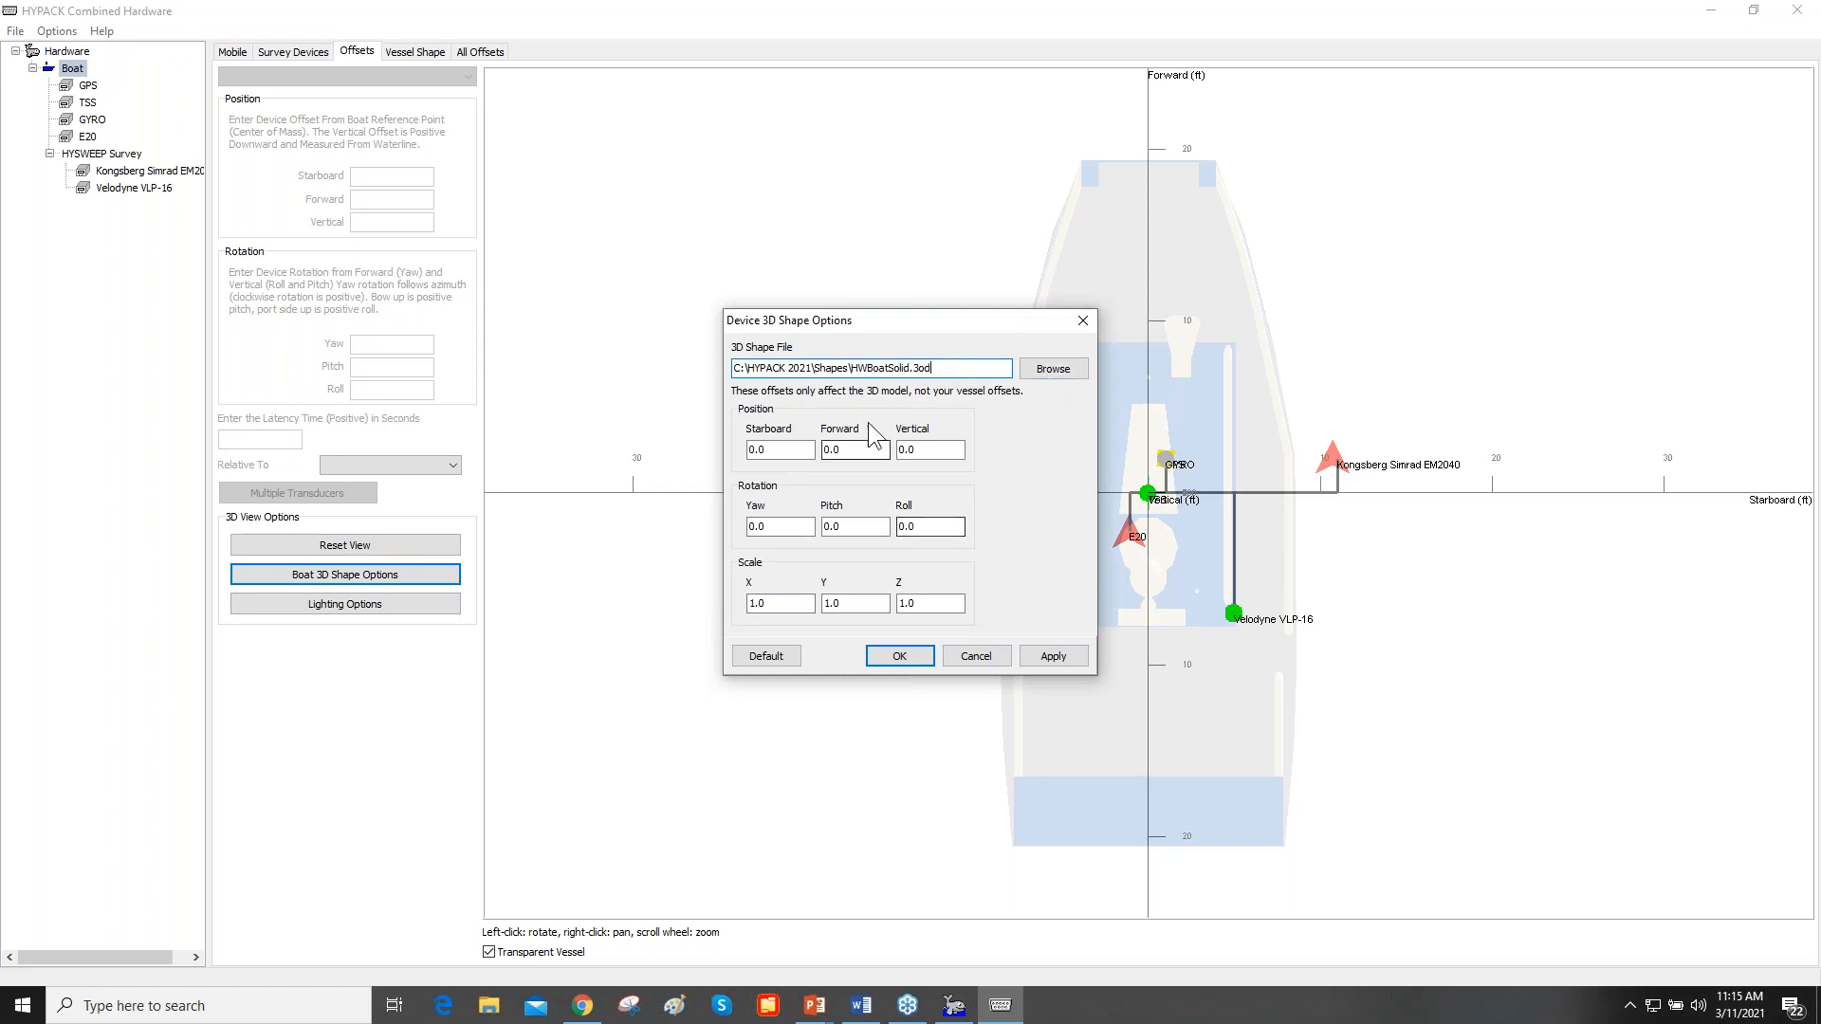
left_click(1082, 320)
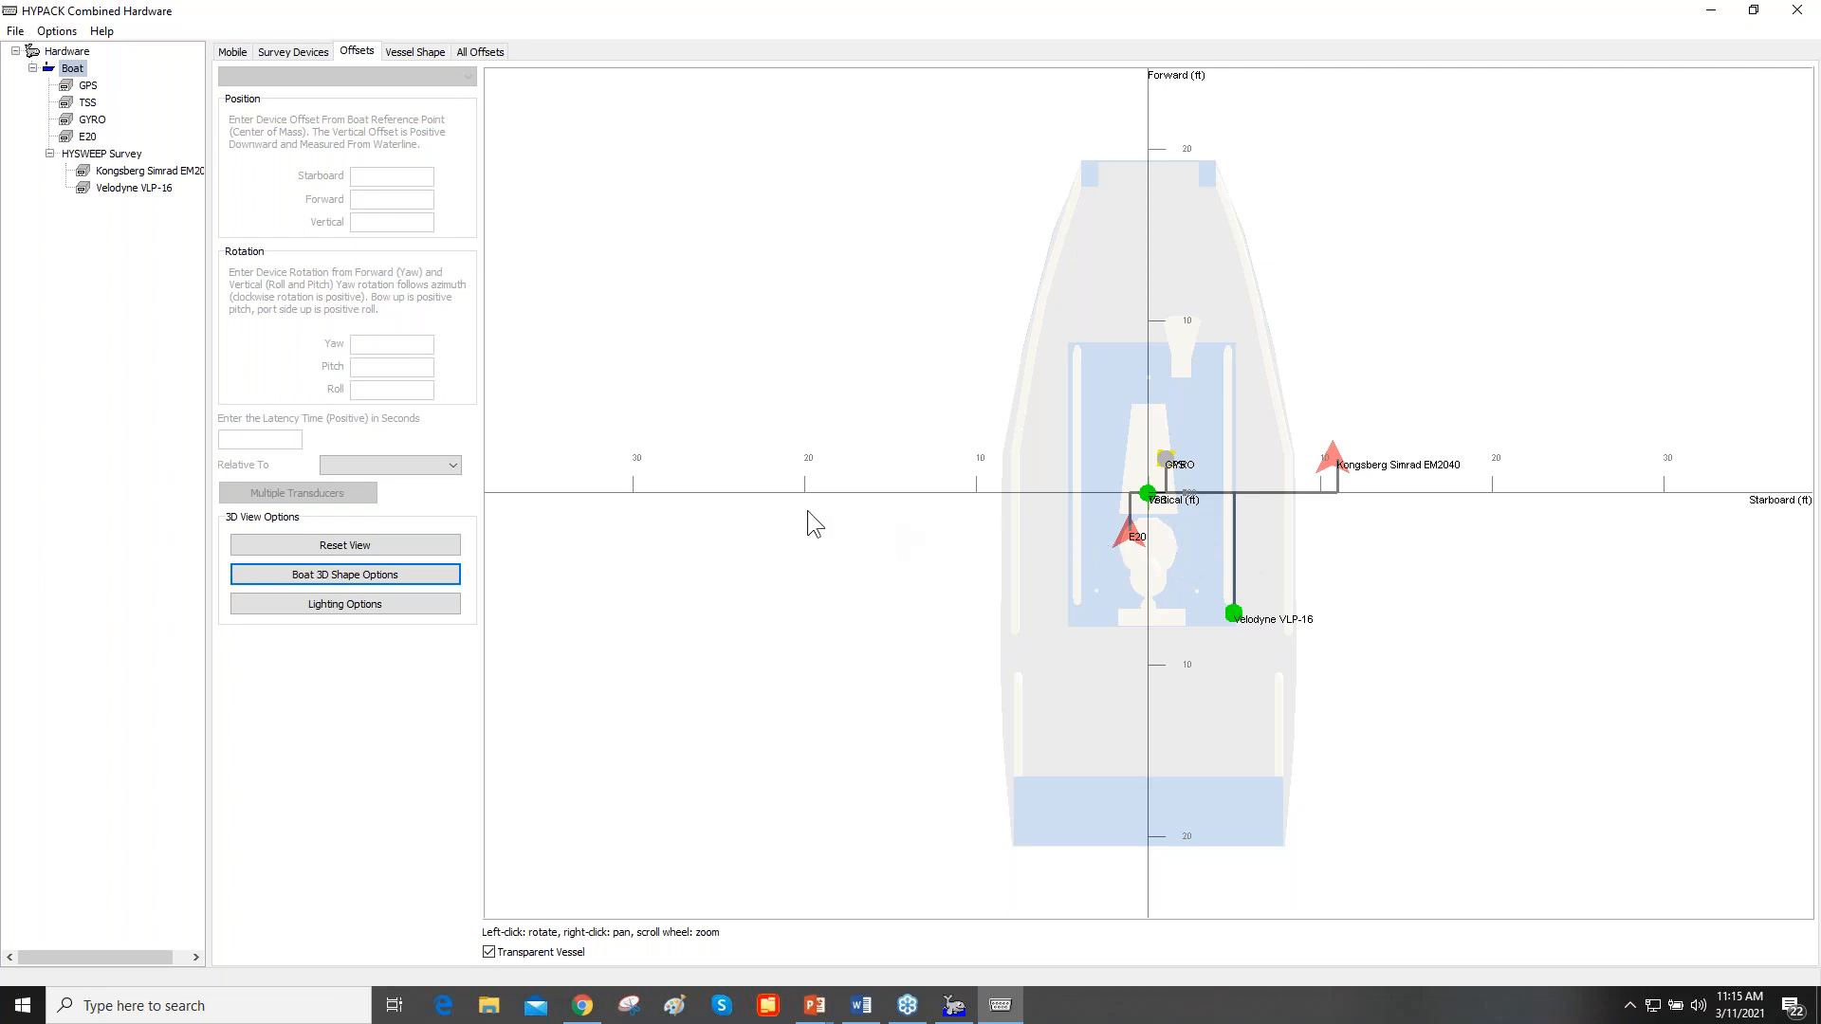
left_click(425, 574)
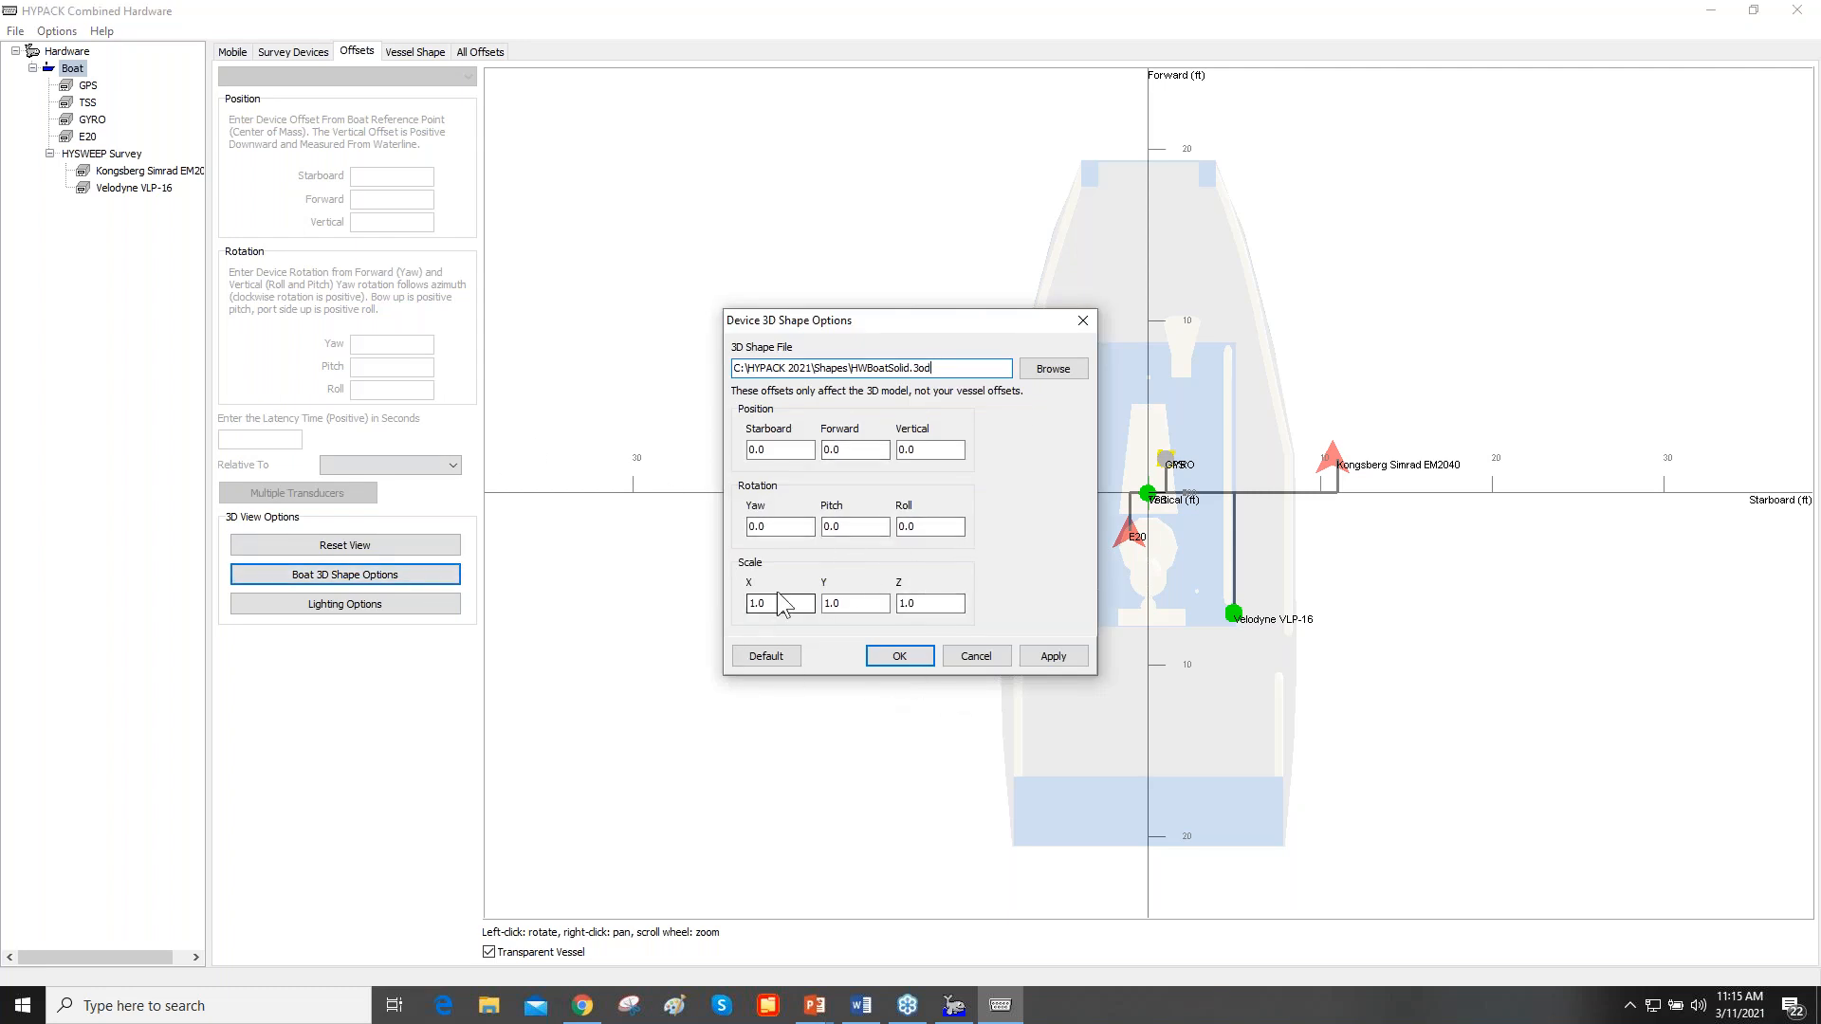
left_click_drag(808, 603, 732, 613)
type(".5")
left_click_drag(846, 604, 825, 609)
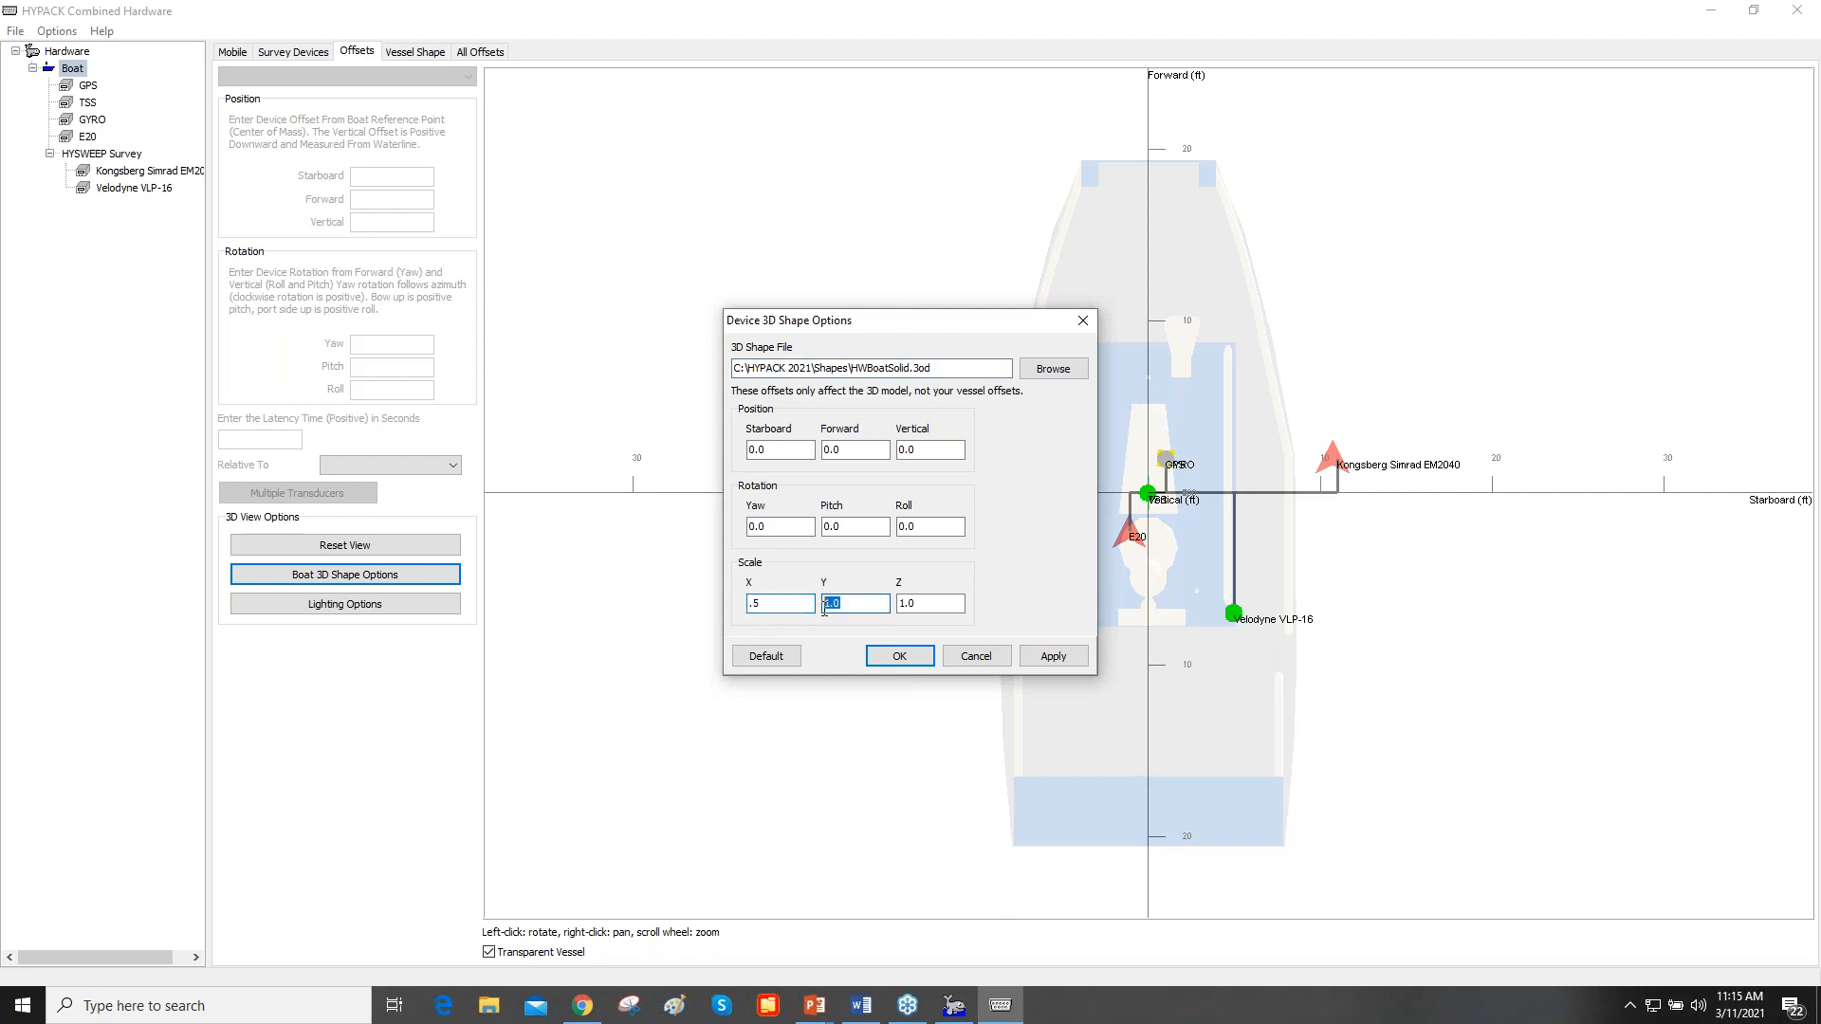
type(".5")
left_click_drag(925, 604, 899, 608)
type(".5")
left_click(1052, 656)
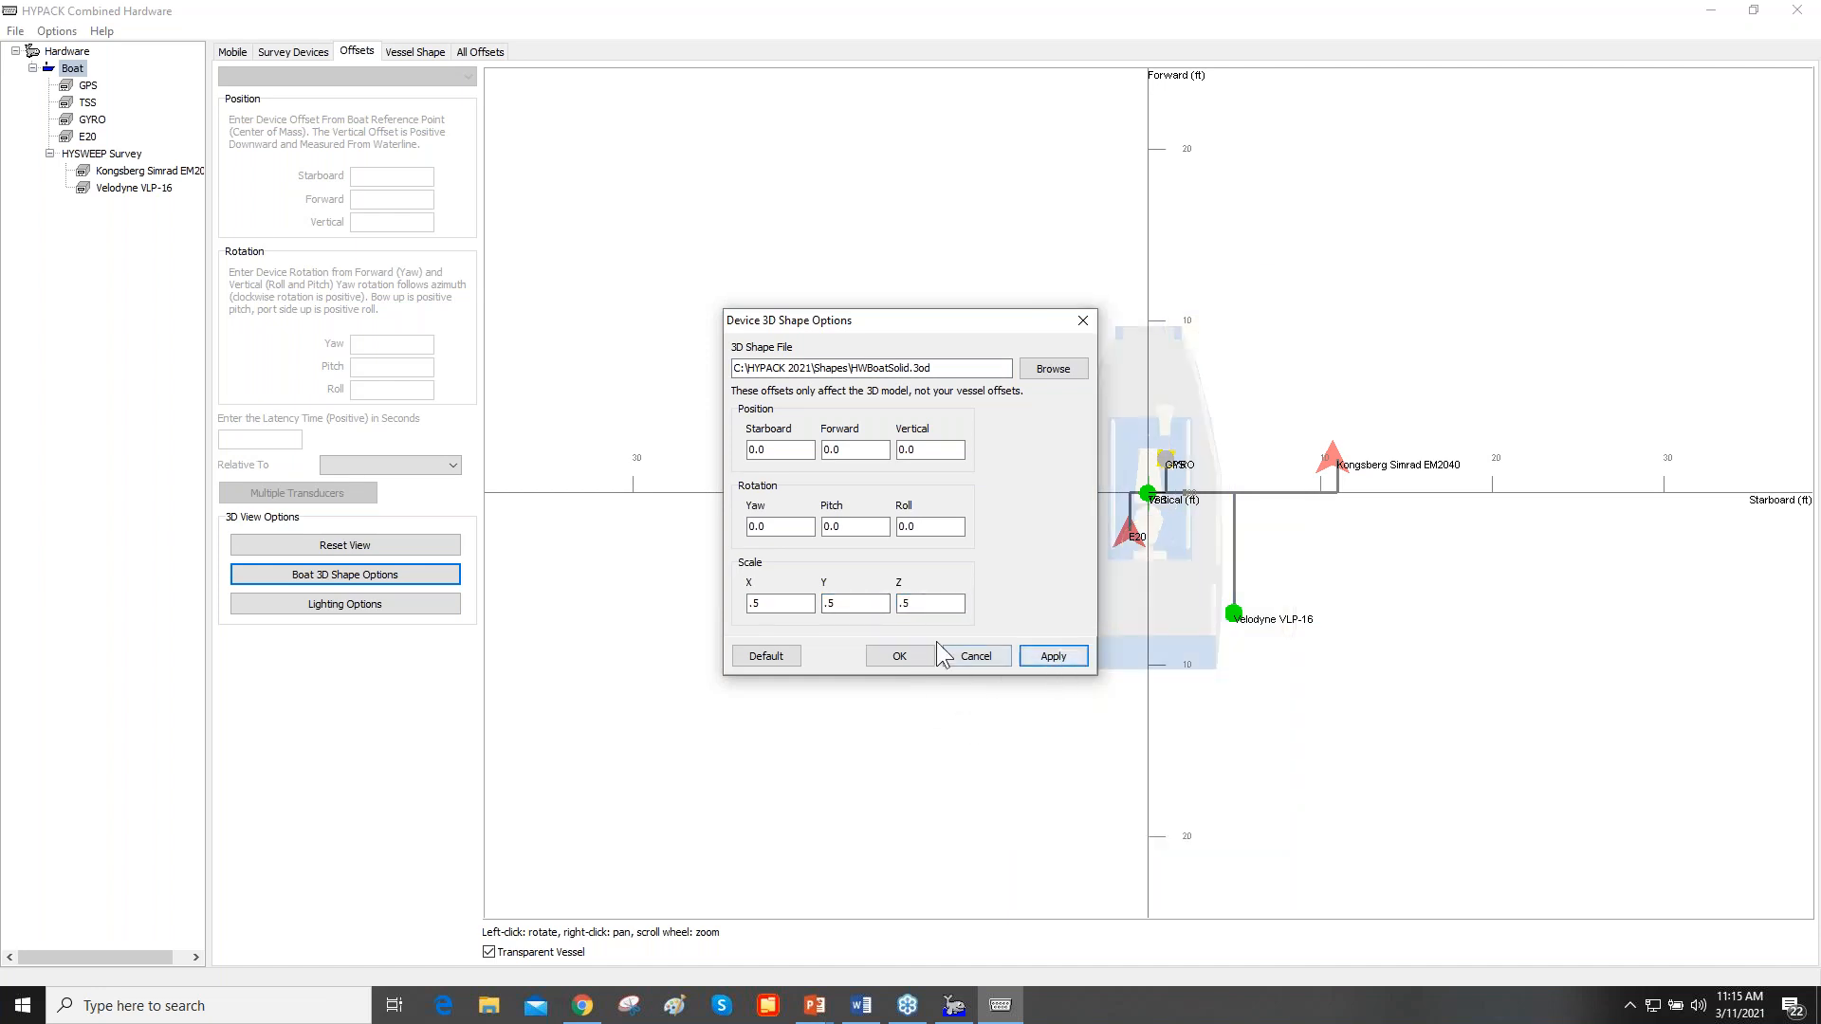
- Set the X, Y and Z scale of the boat's 3D shape to 1 and accept the shape options
mouse_move(764, 604)
left_mouse_down()
mouse_move(748, 605)
mouse_move(760, 614)
left_mouse_up()
type("11")
left_click_drag(925, 606, 894, 613)
type("1")
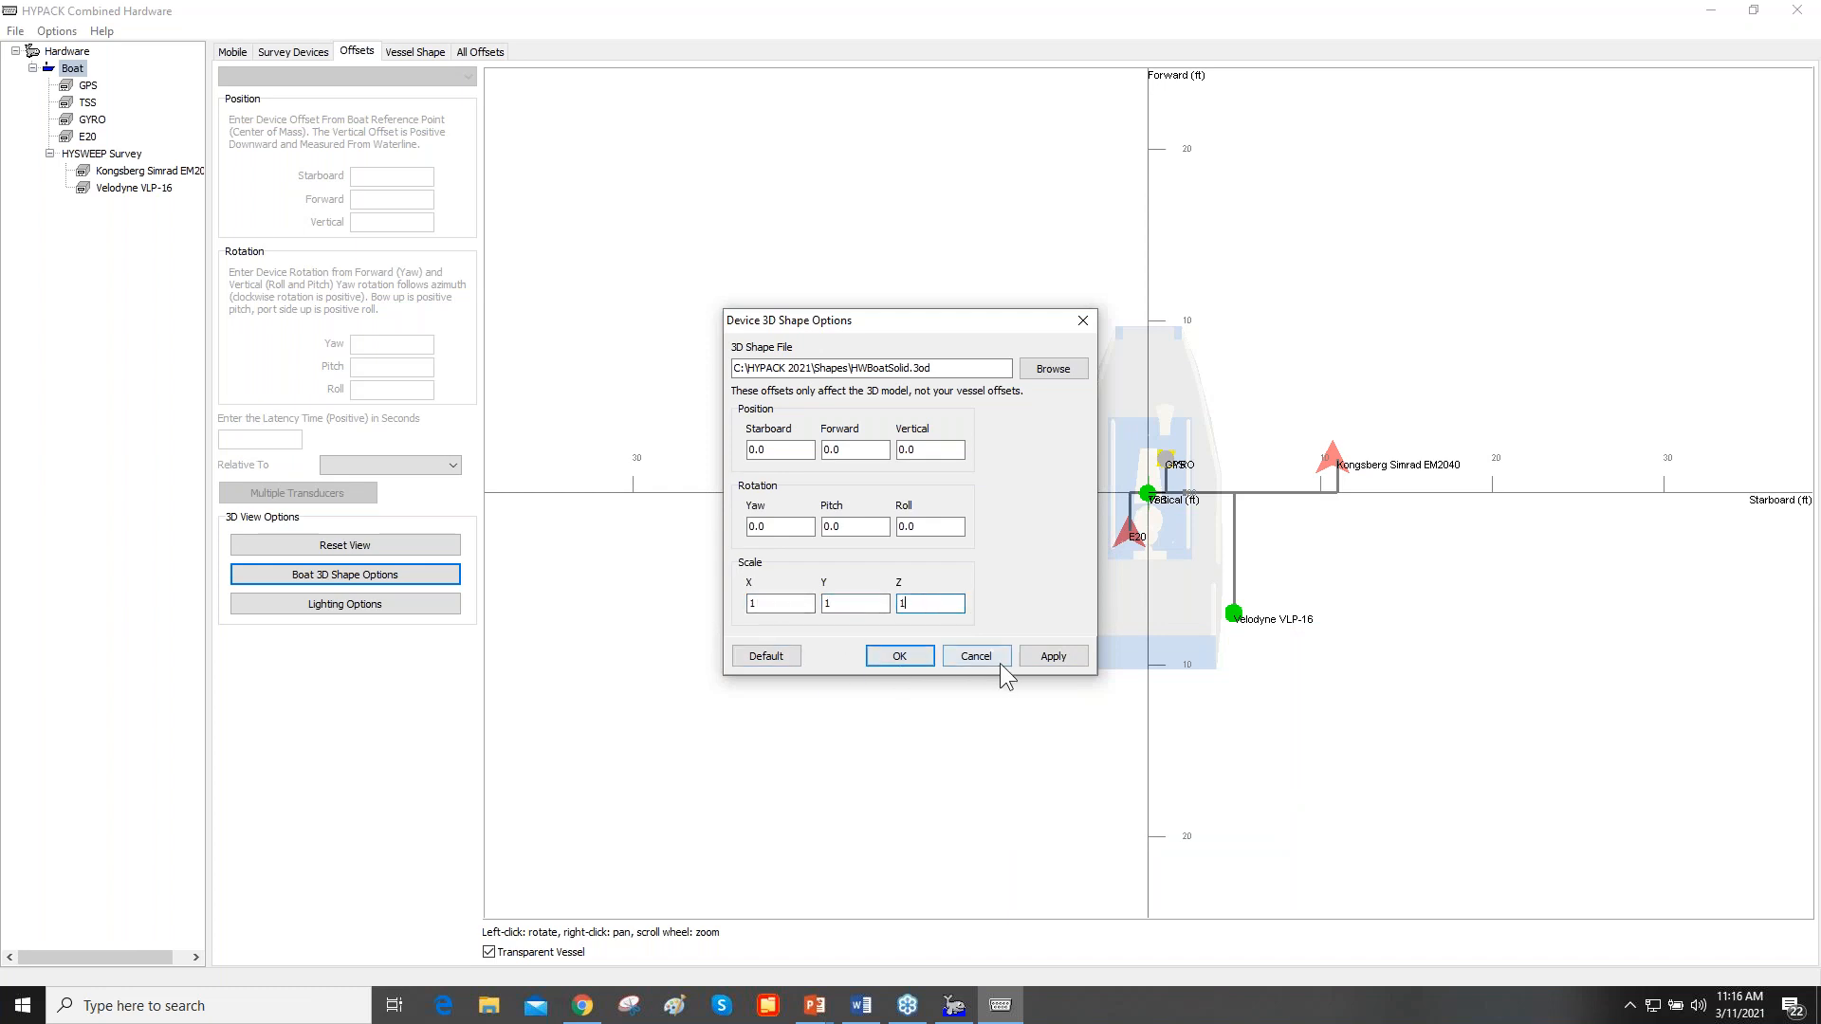
left_click(1038, 656)
left_click(914, 653)
- Examine the mounting positions of the GPS, gyro, TSS, E20, Kongsberg and Velodyne devices on the 3D boat model
left_click_drag(1141, 675, 1186, 529)
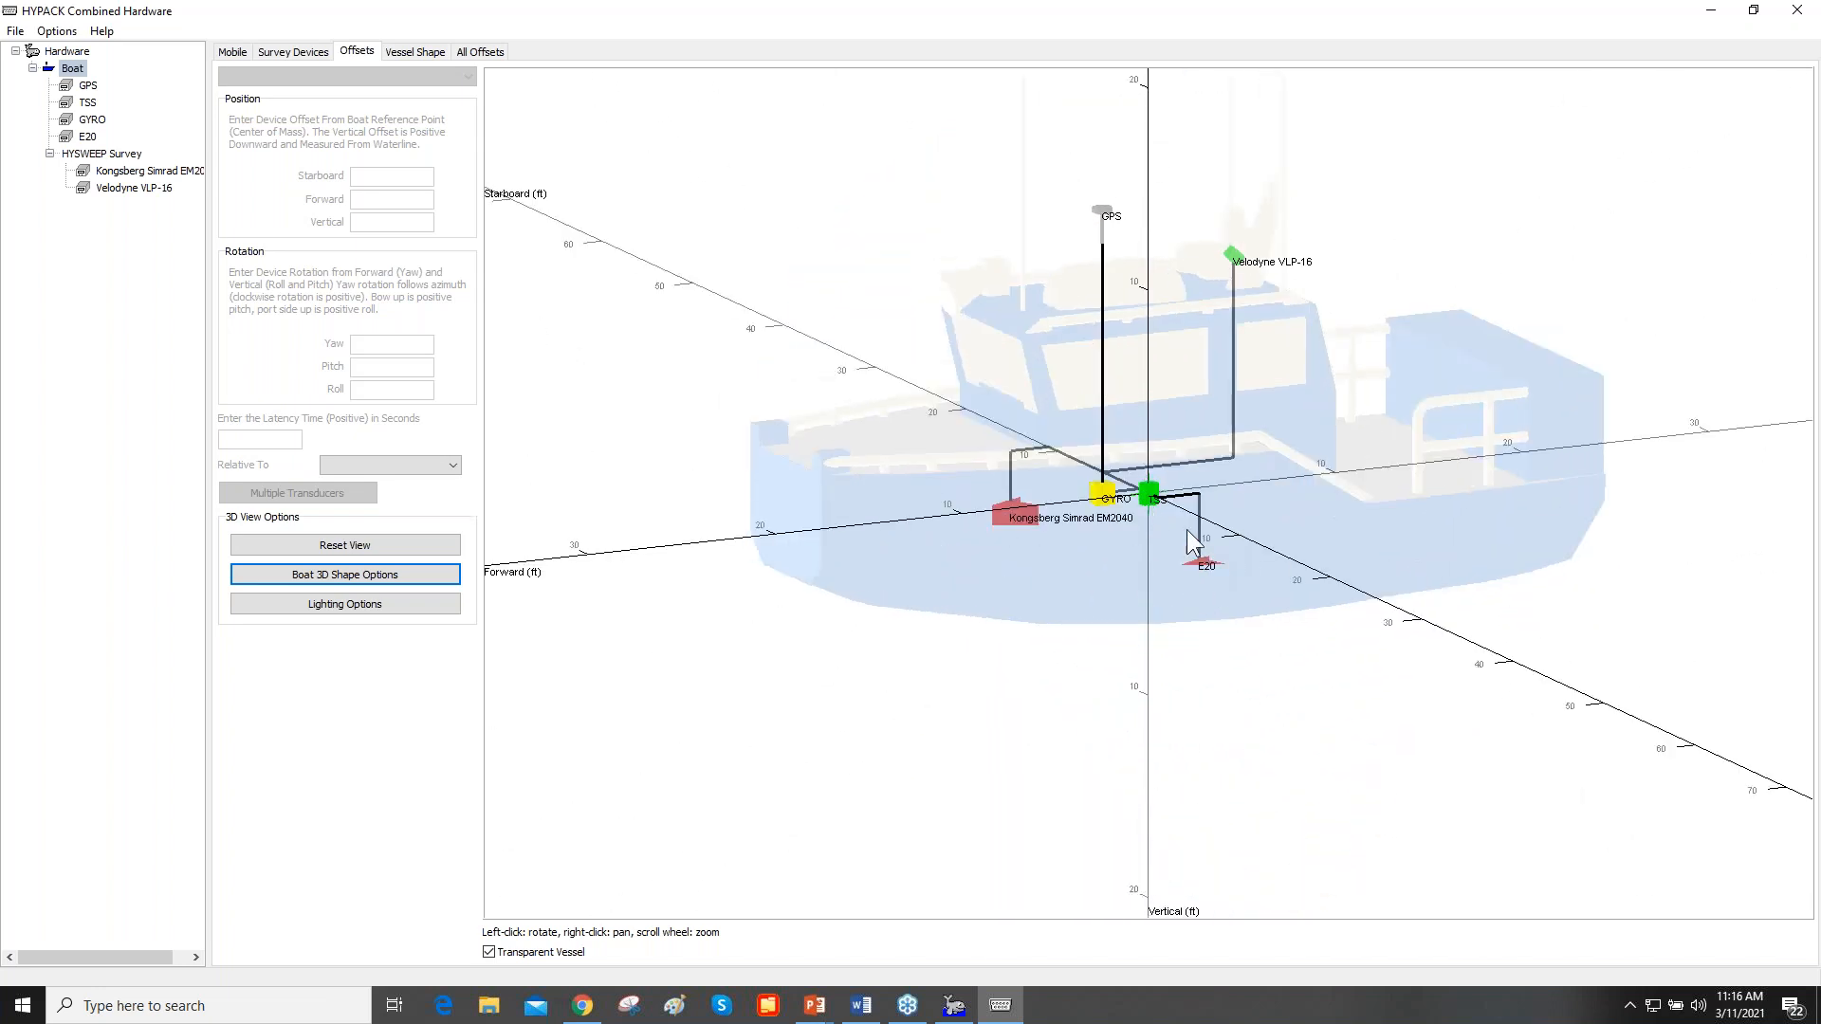
scroll(1210, 475, "up", 5)
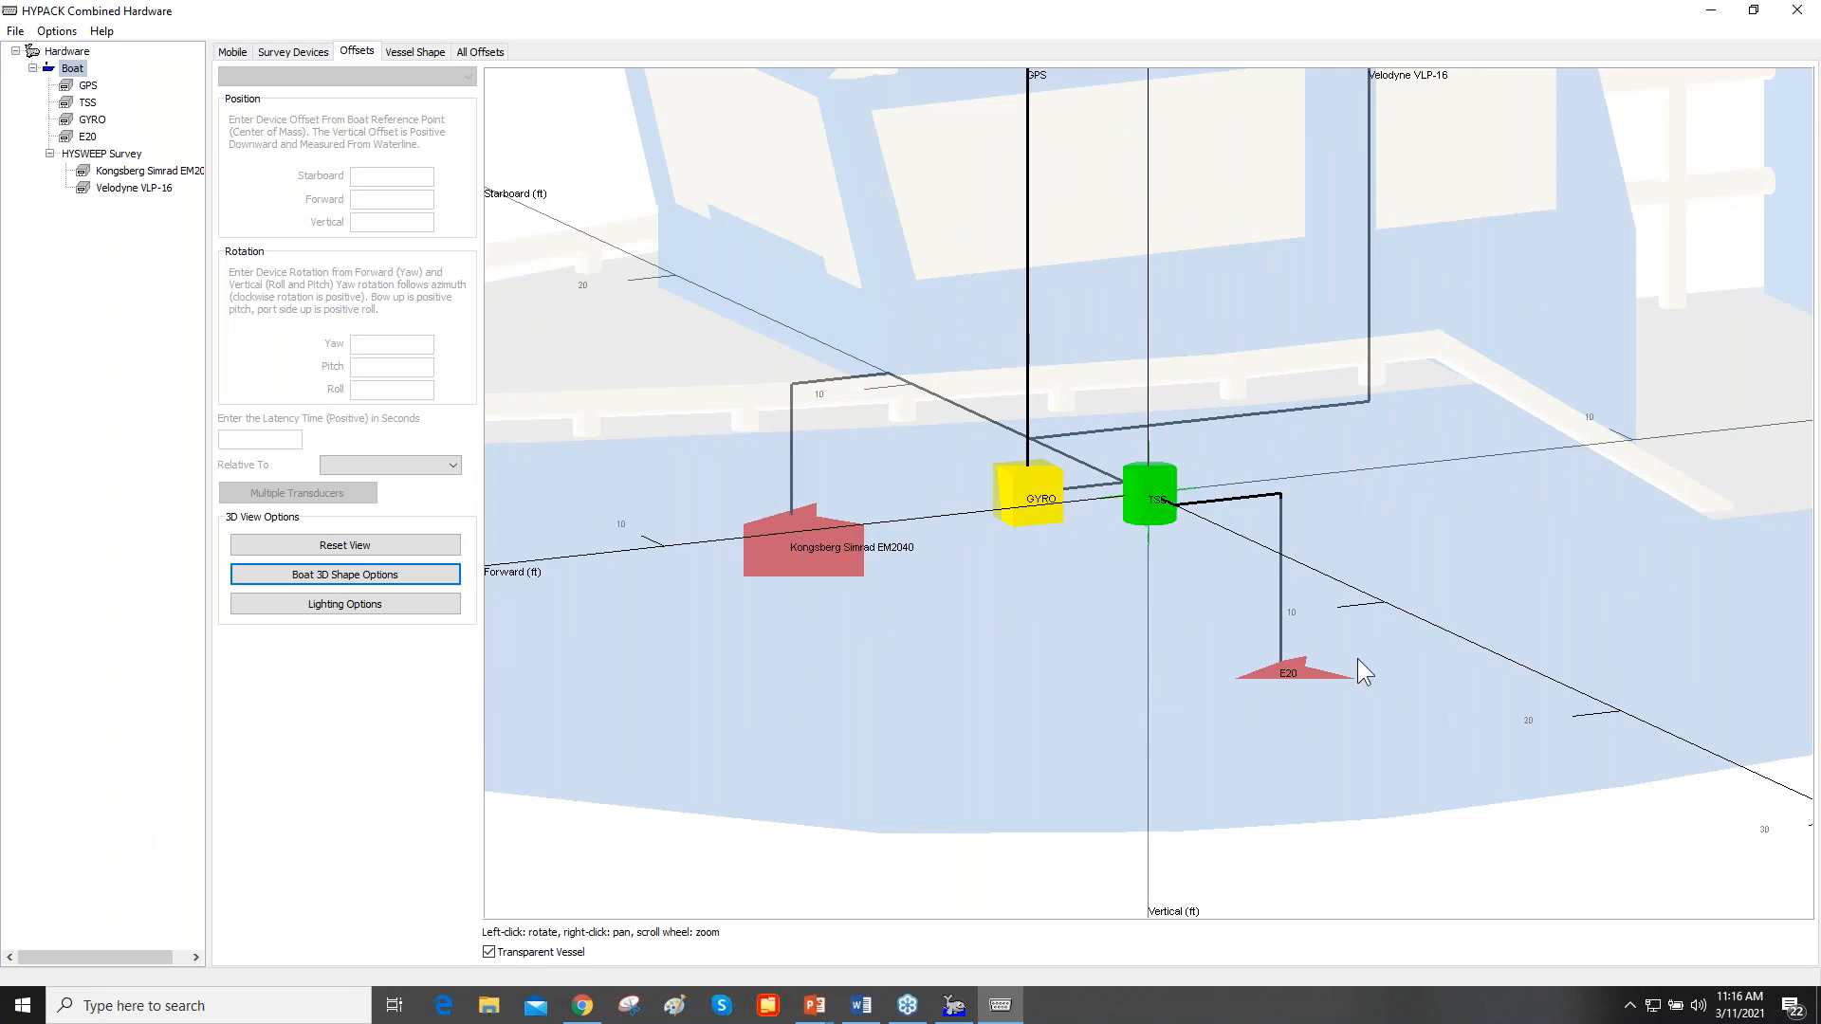
scroll(1356, 654, "down", 5)
left_click_drag(1351, 195, 1185, 293)
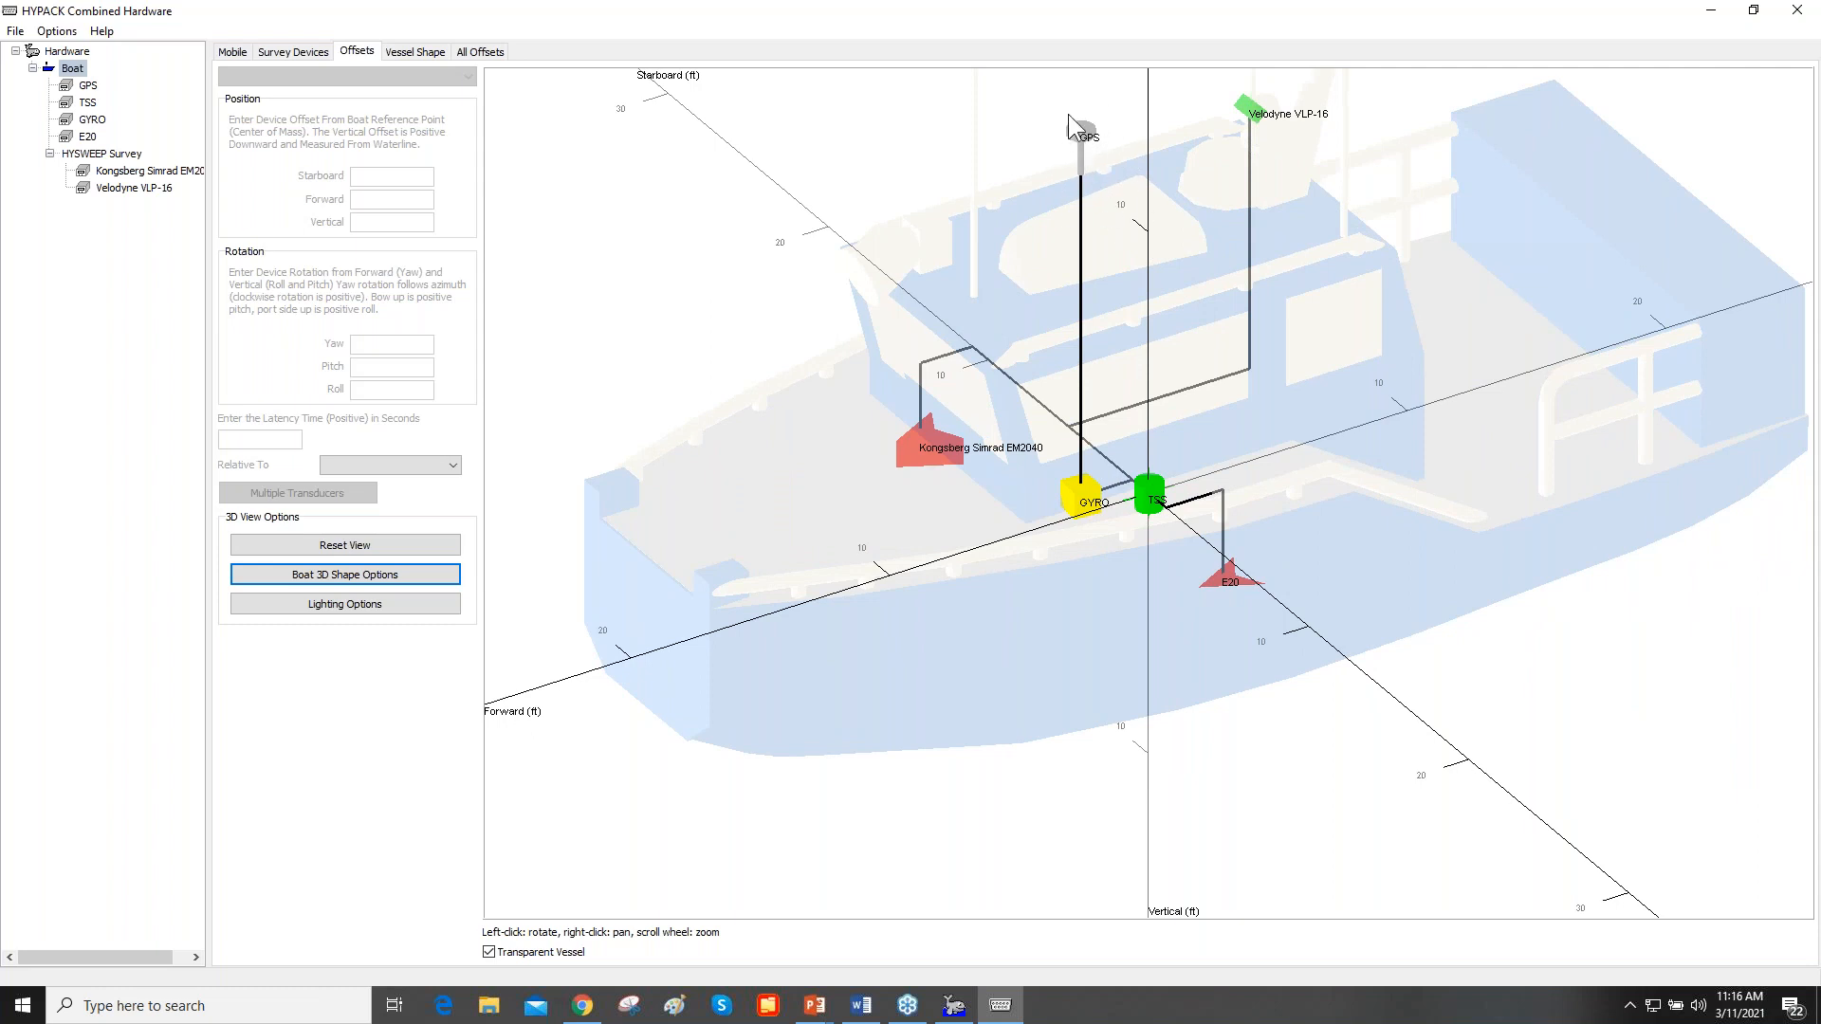
left_click_drag(1270, 181, 1208, 233)
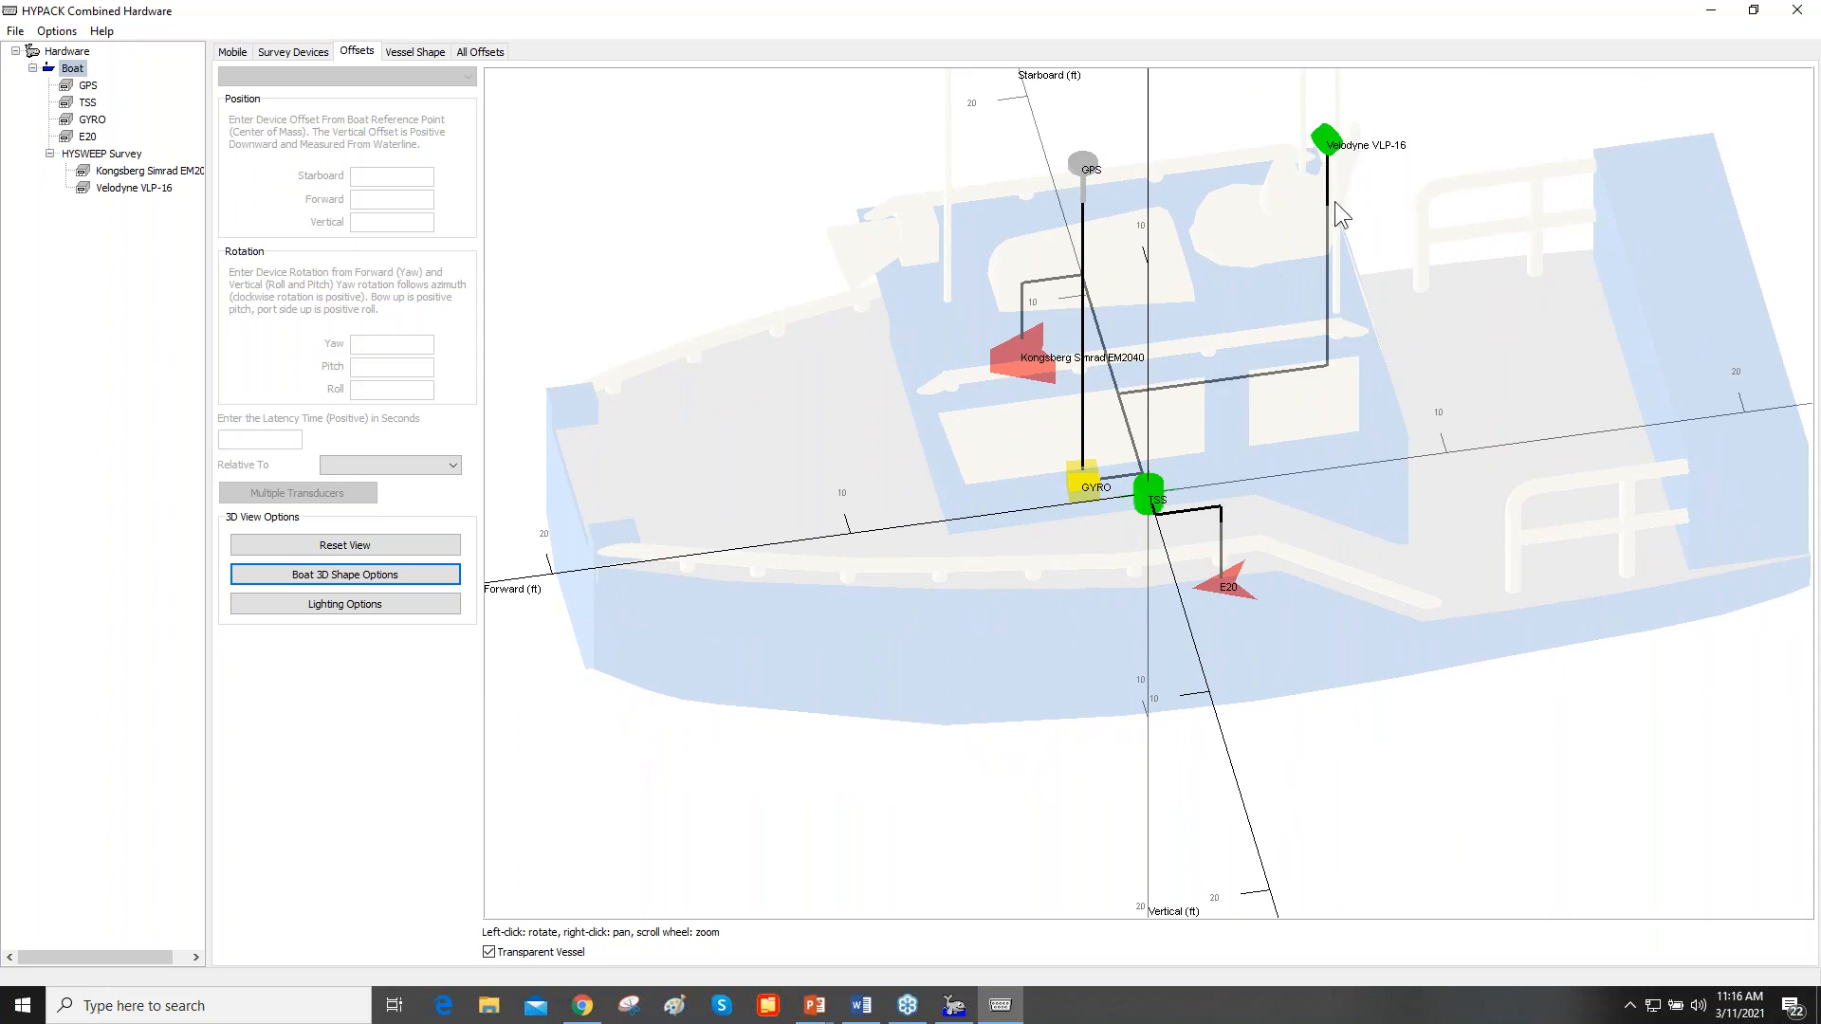
left_click_drag(1334, 201, 1339, 203)
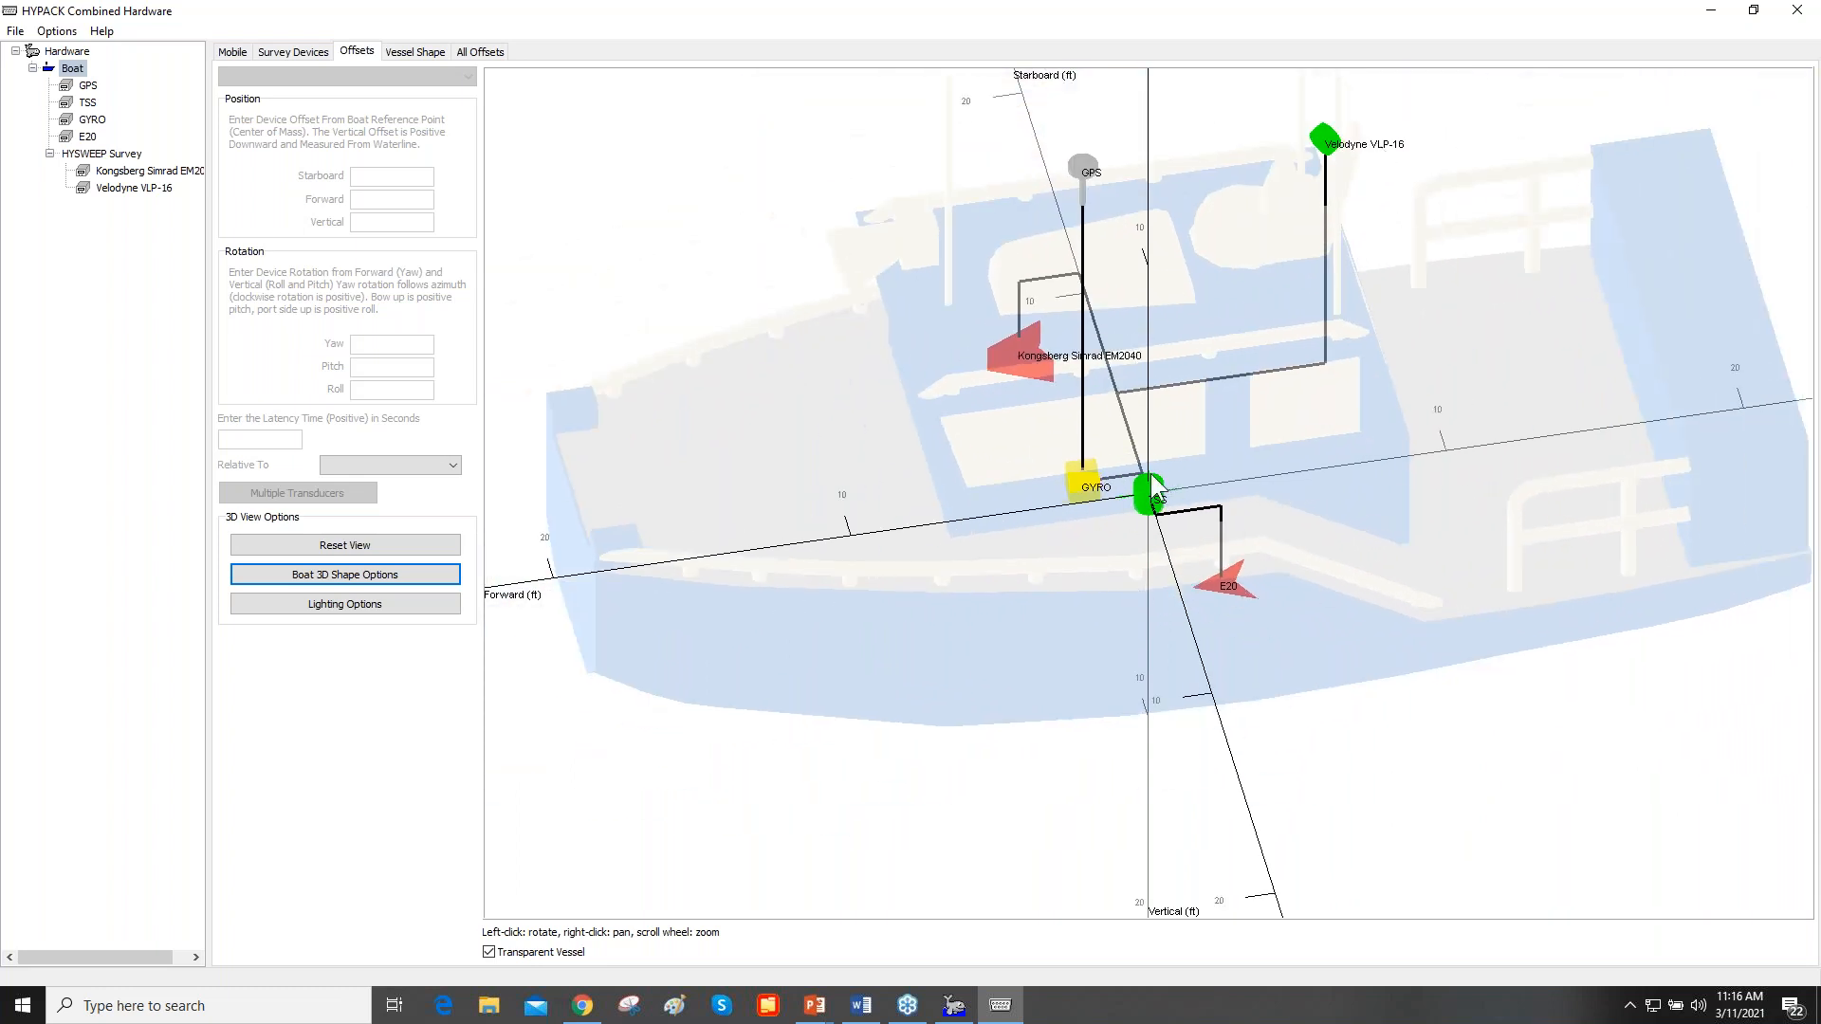
scroll(1152, 489, "up", 1)
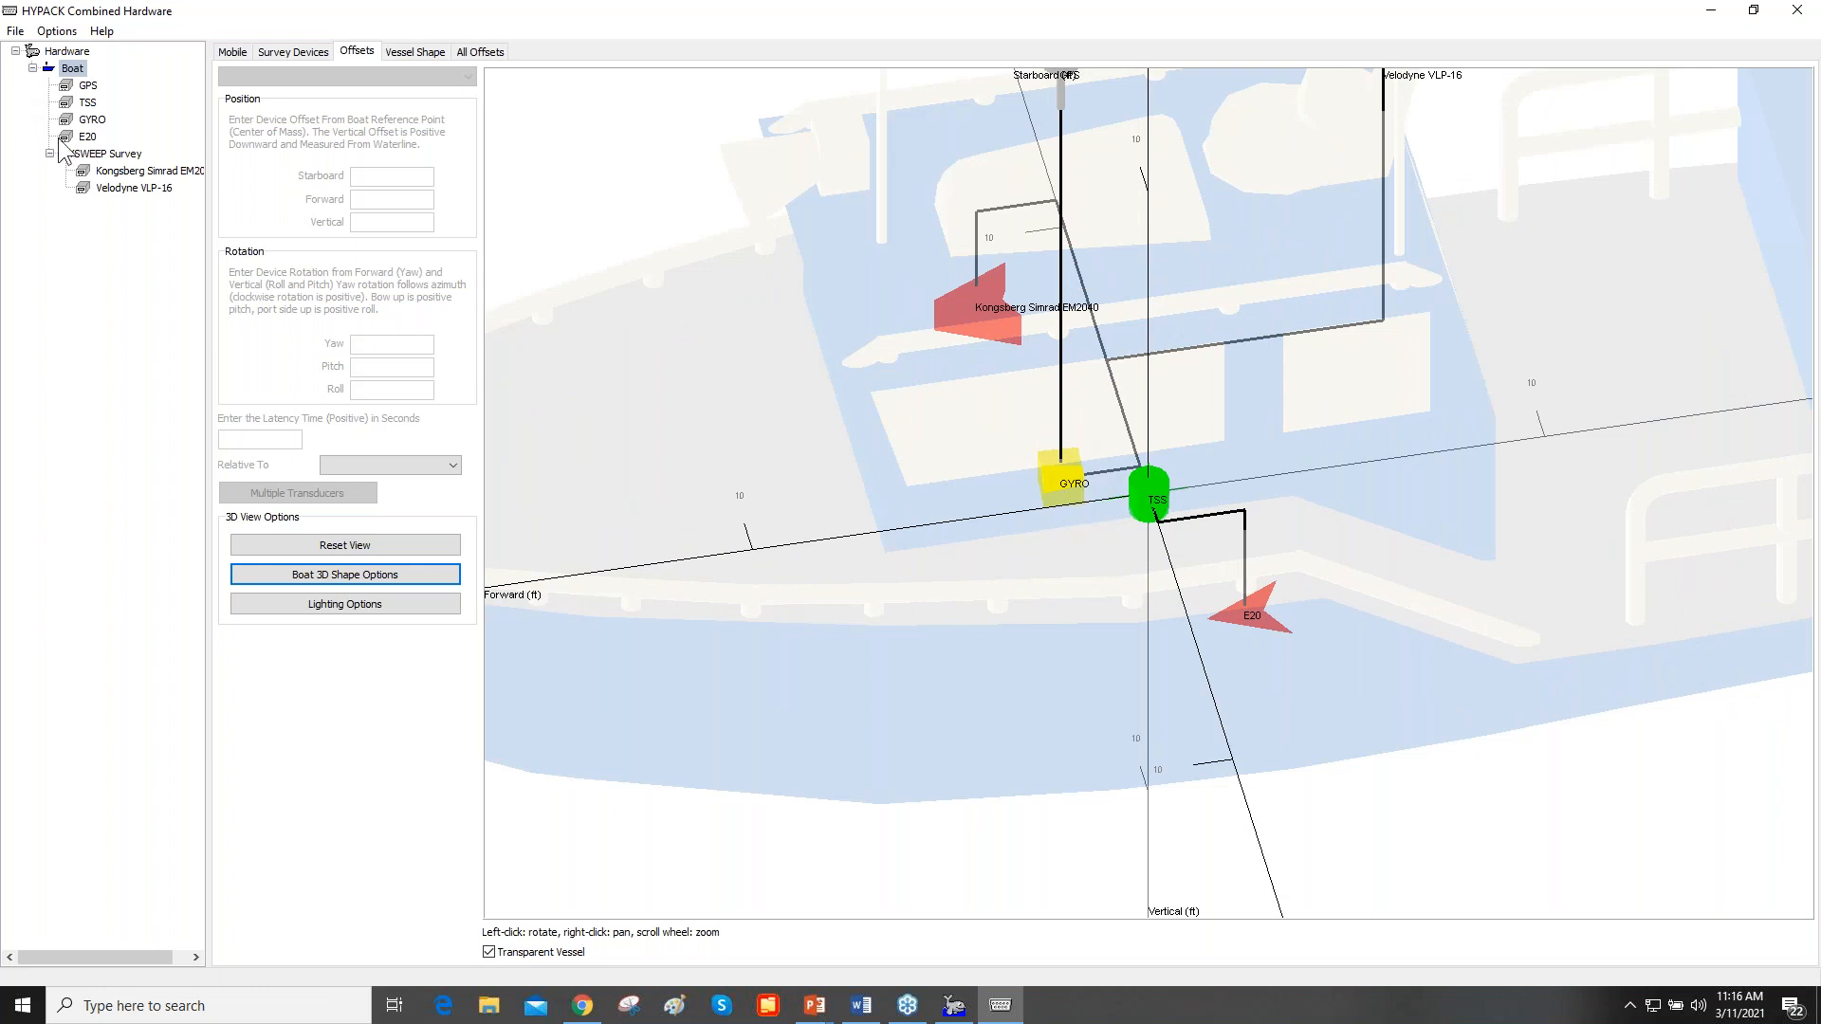
- View the GPS device's 3D shape options and close them without changes
left_click(89, 85)
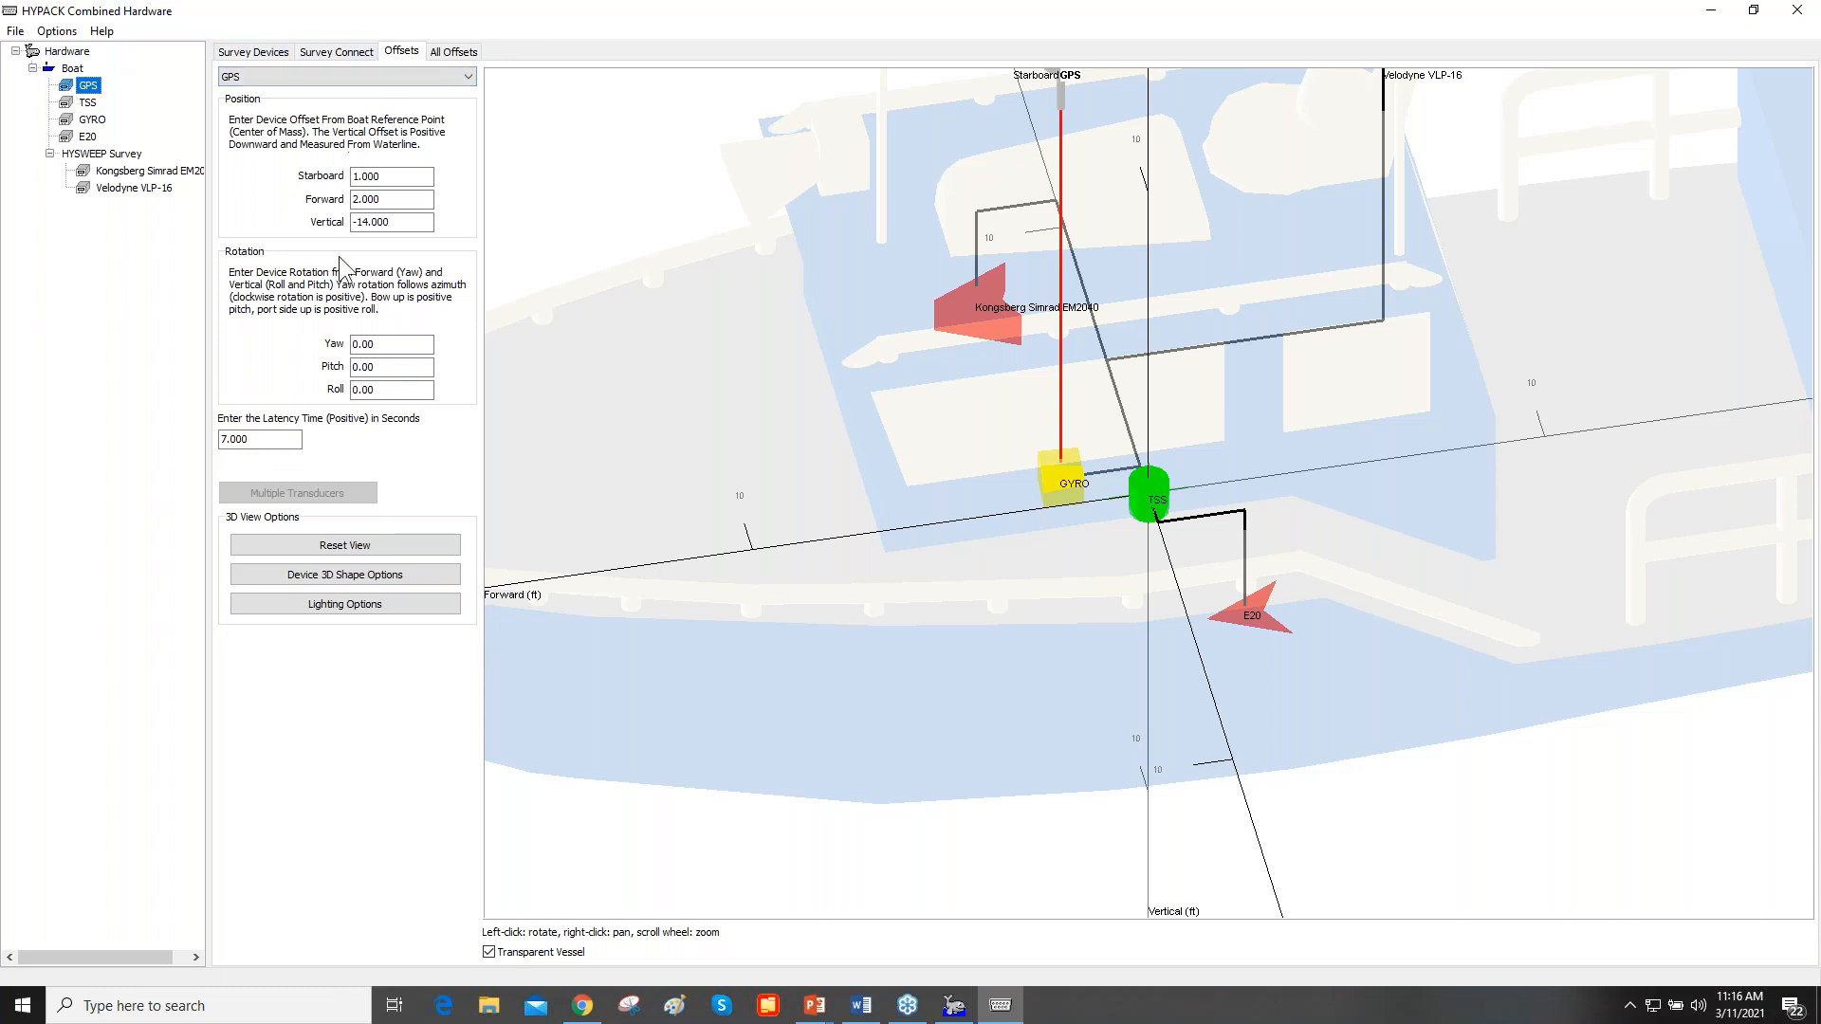
left_click(379, 576)
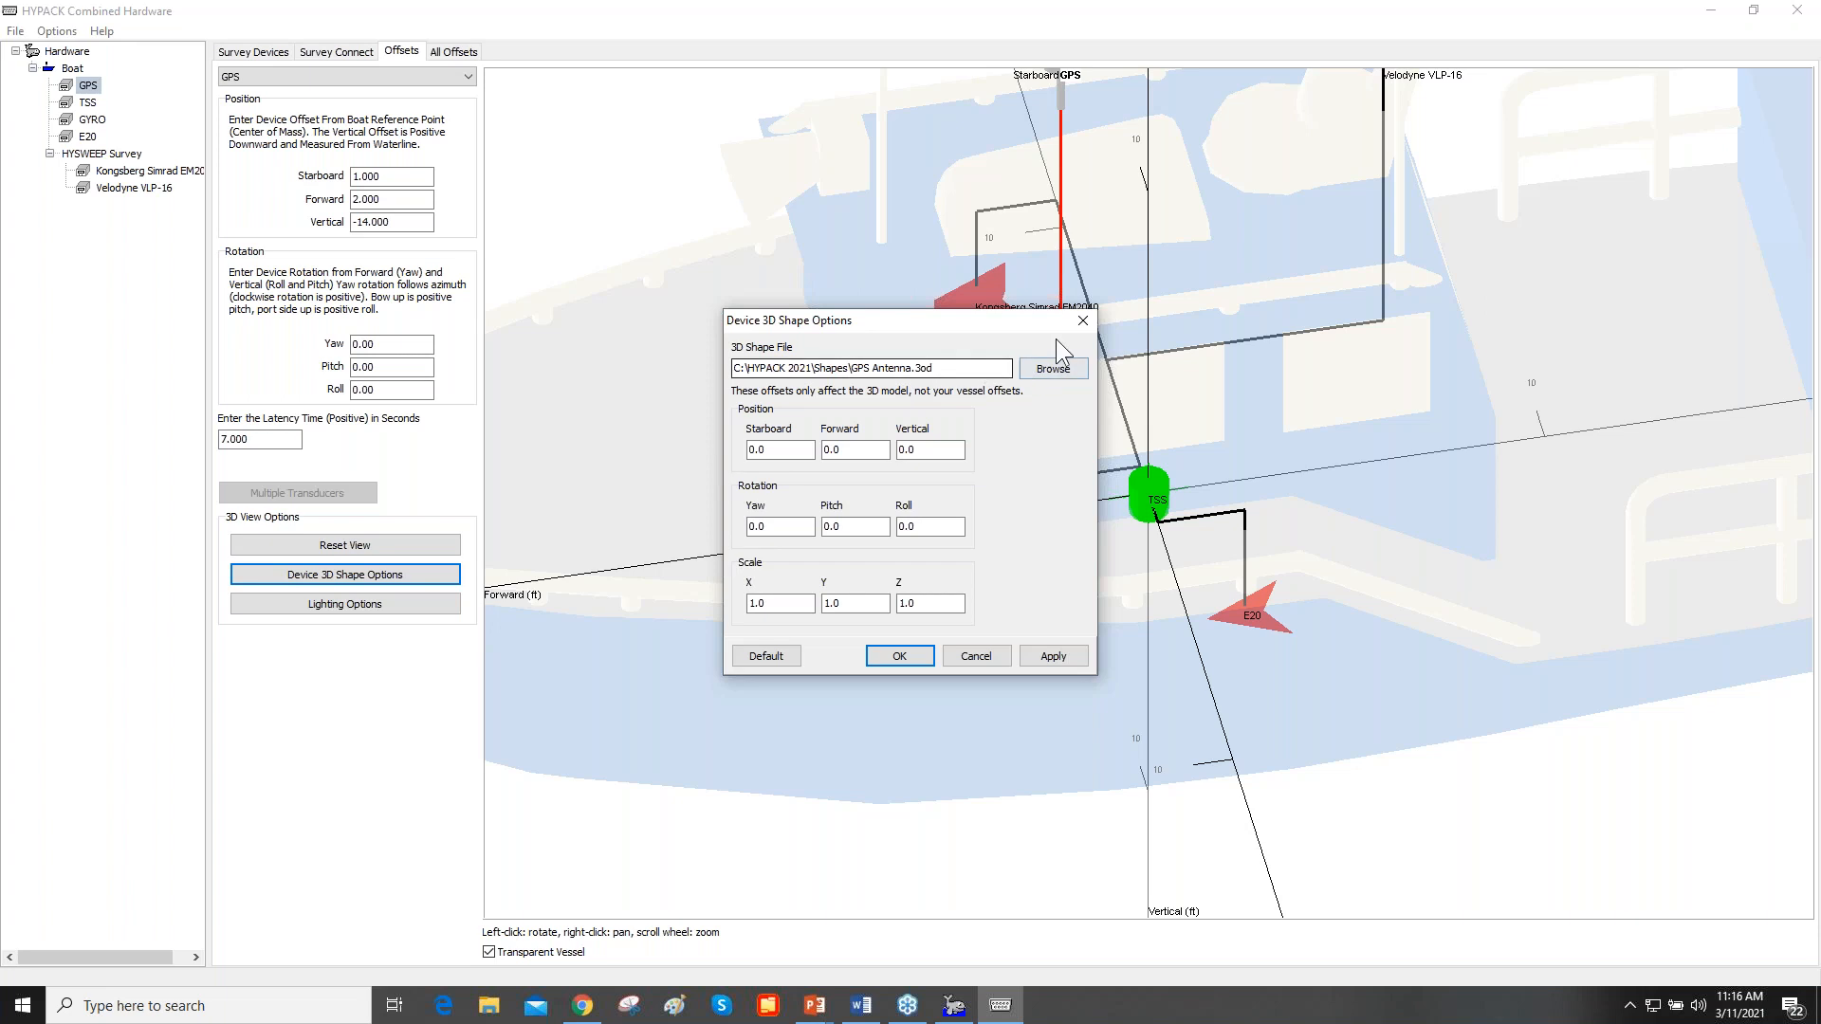
left_click(1081, 321)
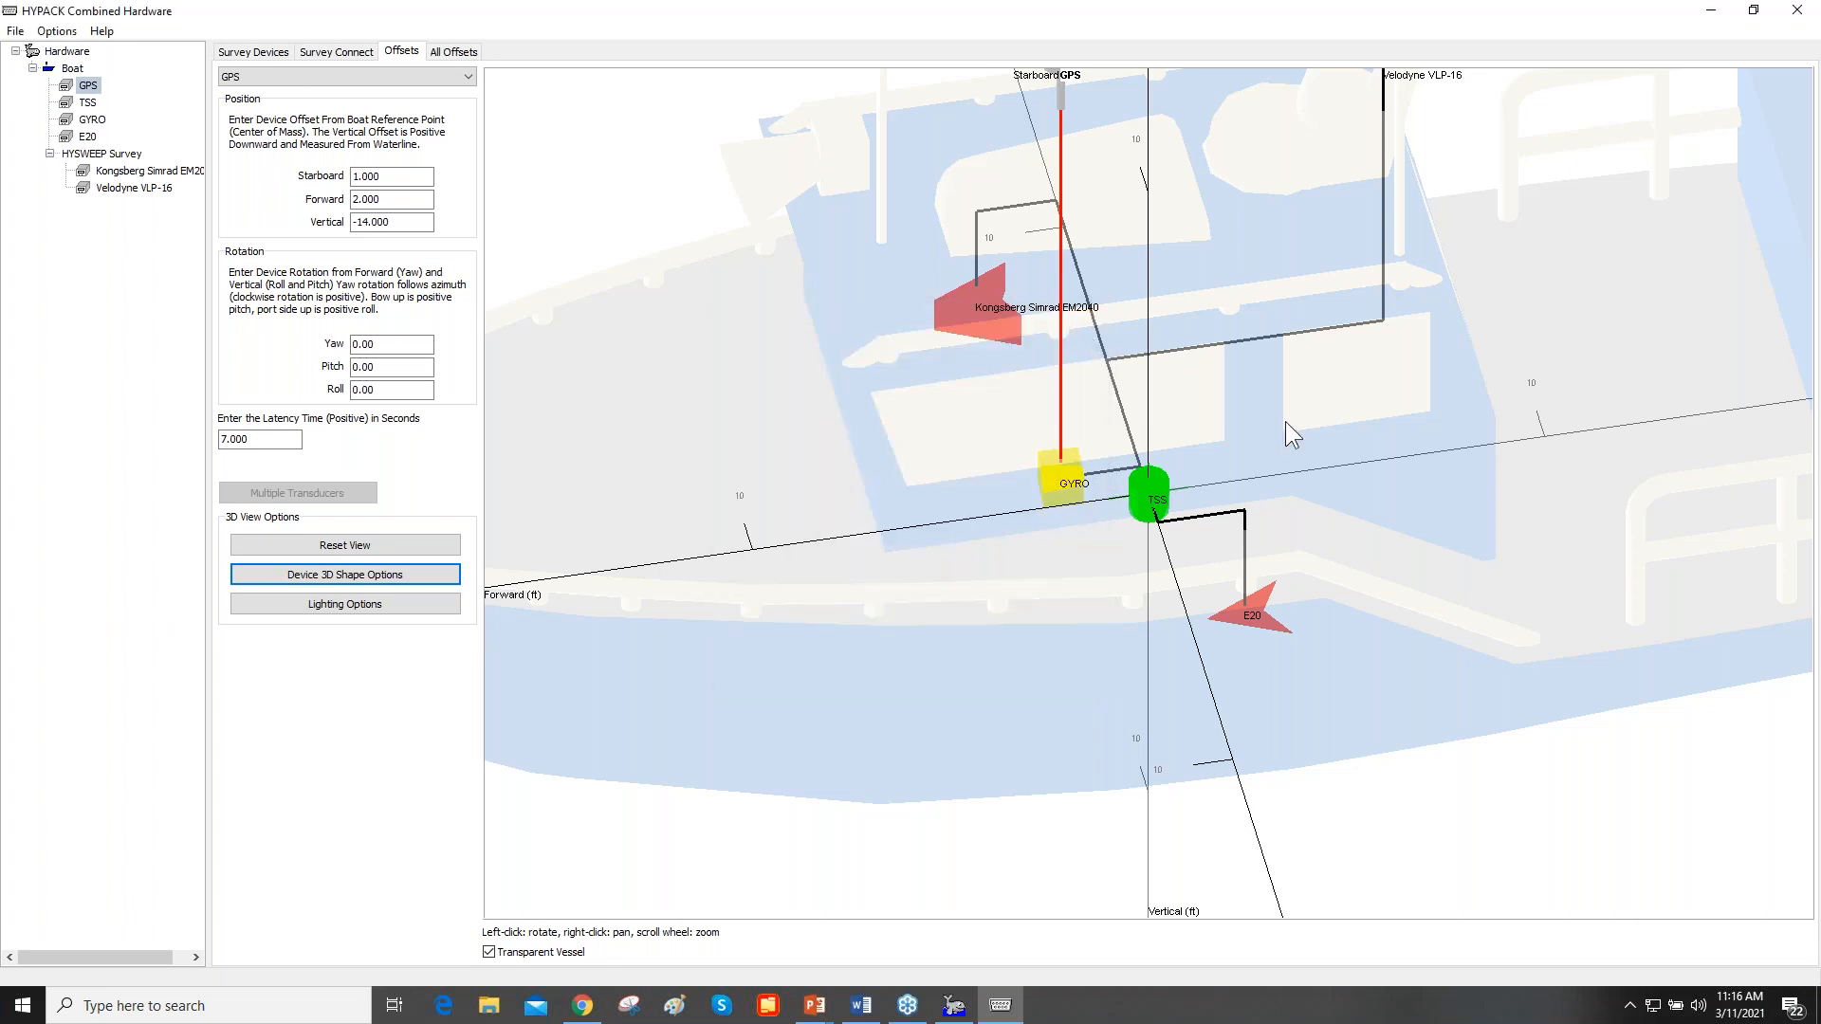
- Set the GPS device's vertical offset to -20 with the whole boat model in view
scroll(1284, 421, "down", 3)
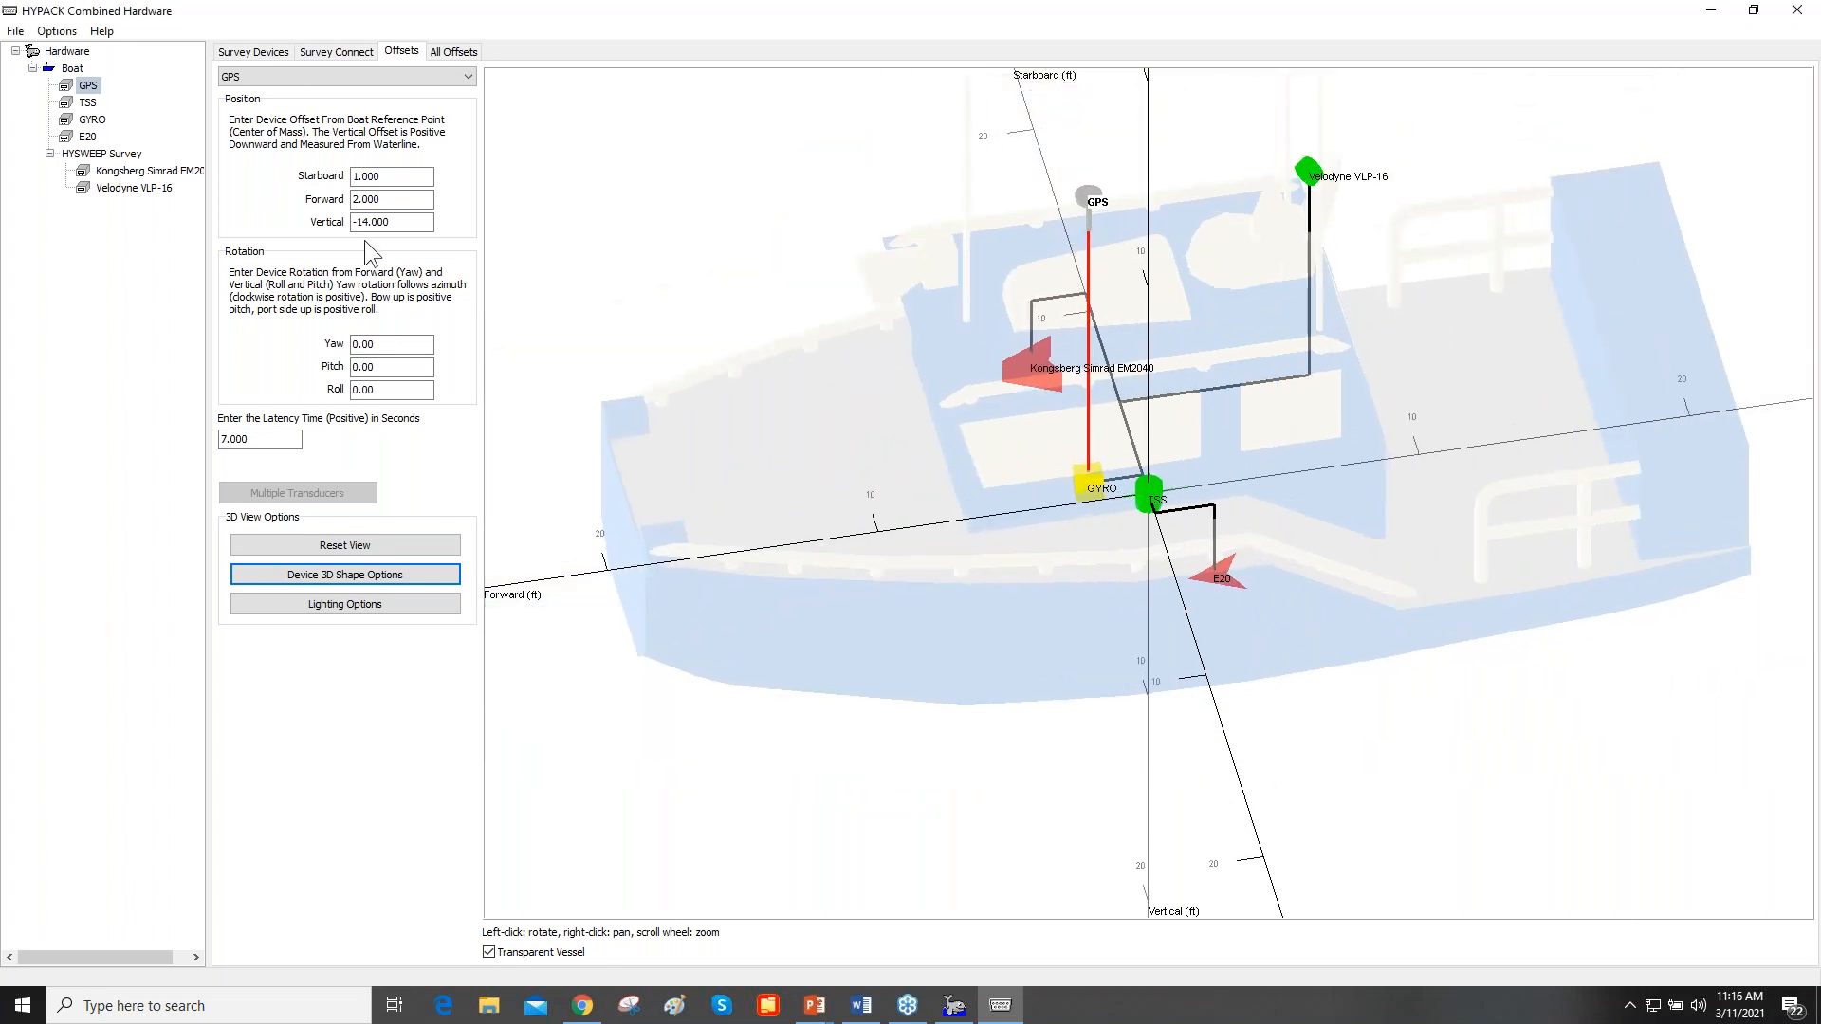
scroll(821, 455, "down", 2)
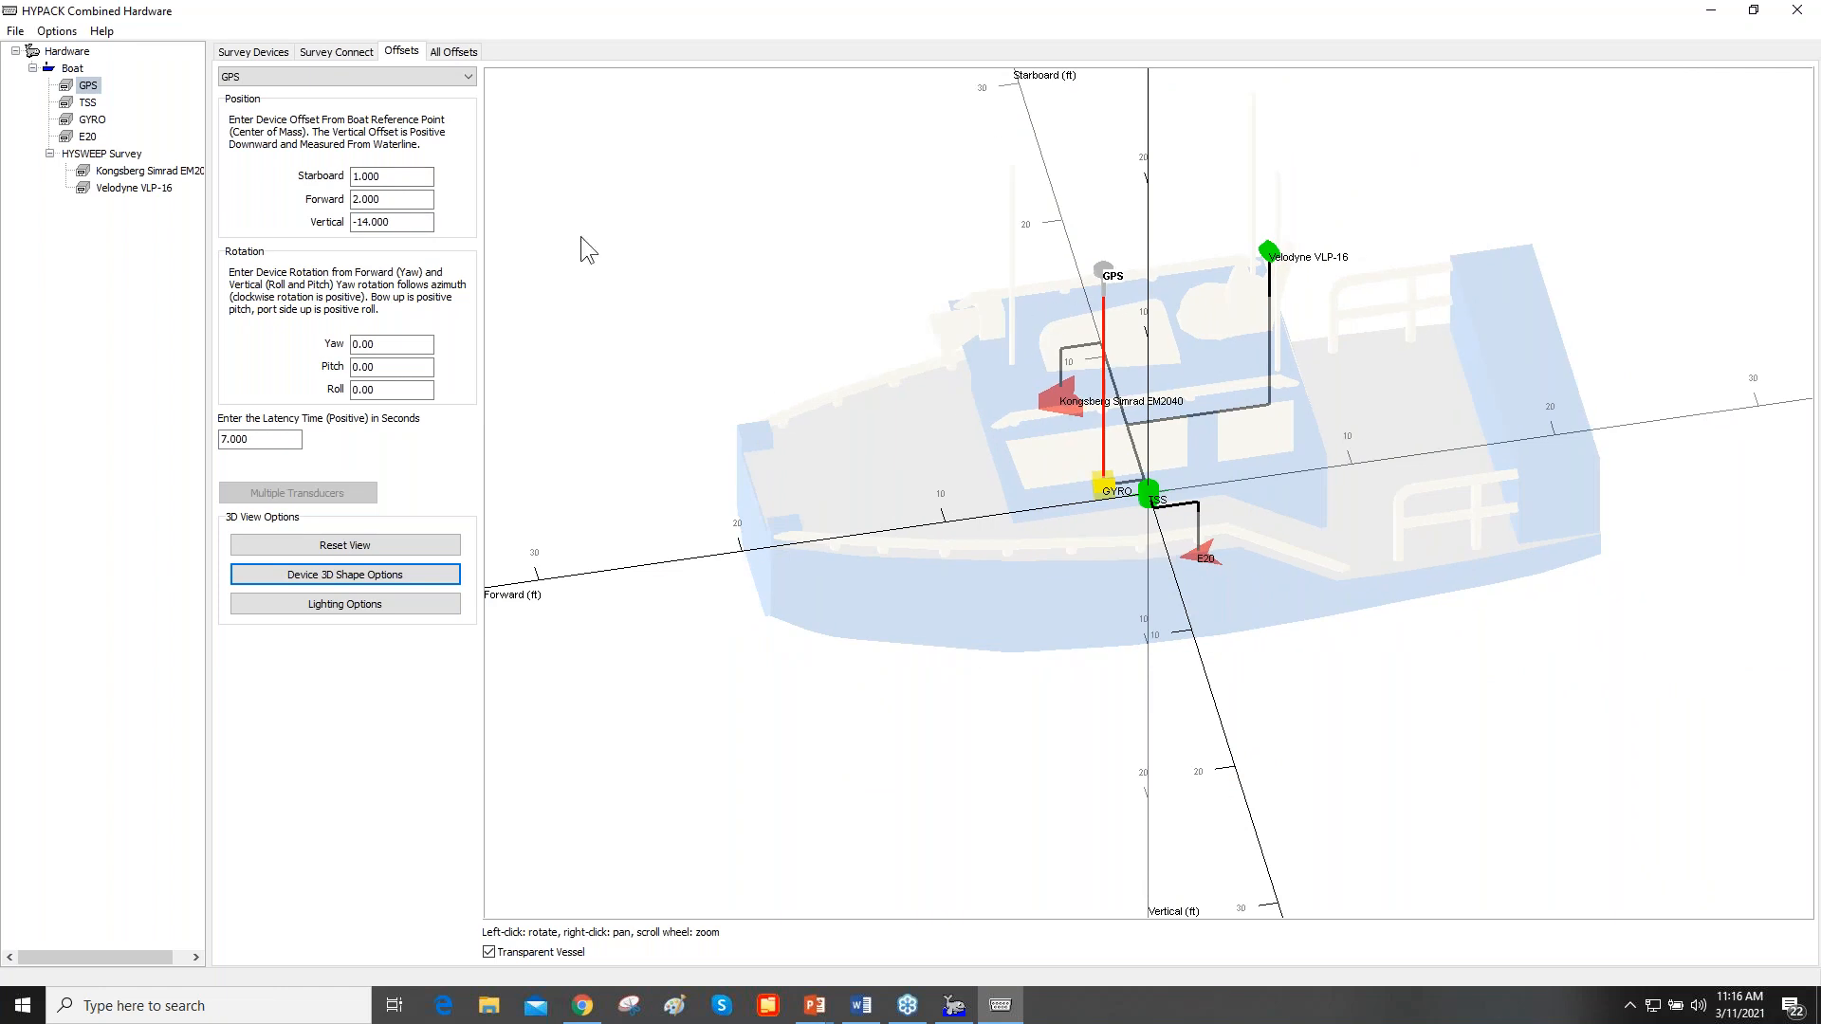
left_click_drag(391, 222, 360, 232)
type("20")
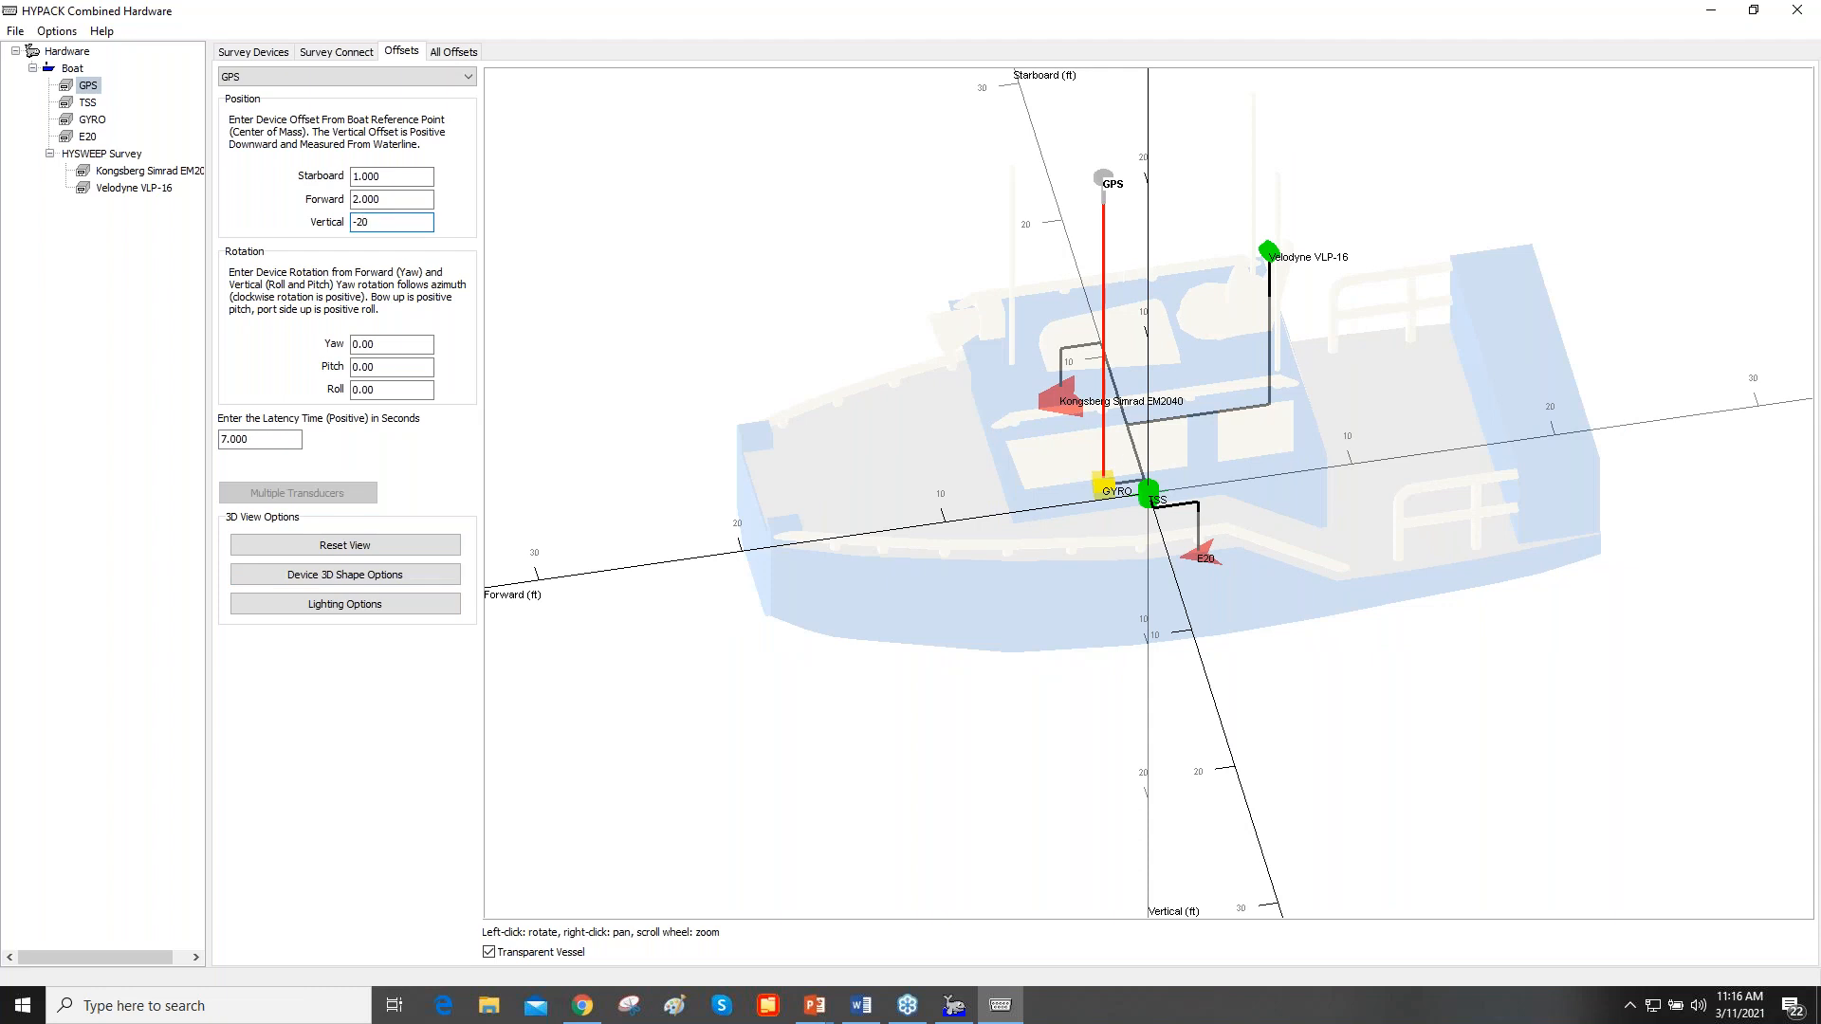
- Restore the GPS device's vertical offset to -14
key("BackSpace")
key("BackSpace")
type("14")
- Examine the device mounting positions on the whole 3D boat model from an angled bow view at different magnifications
left_click(68, 72)
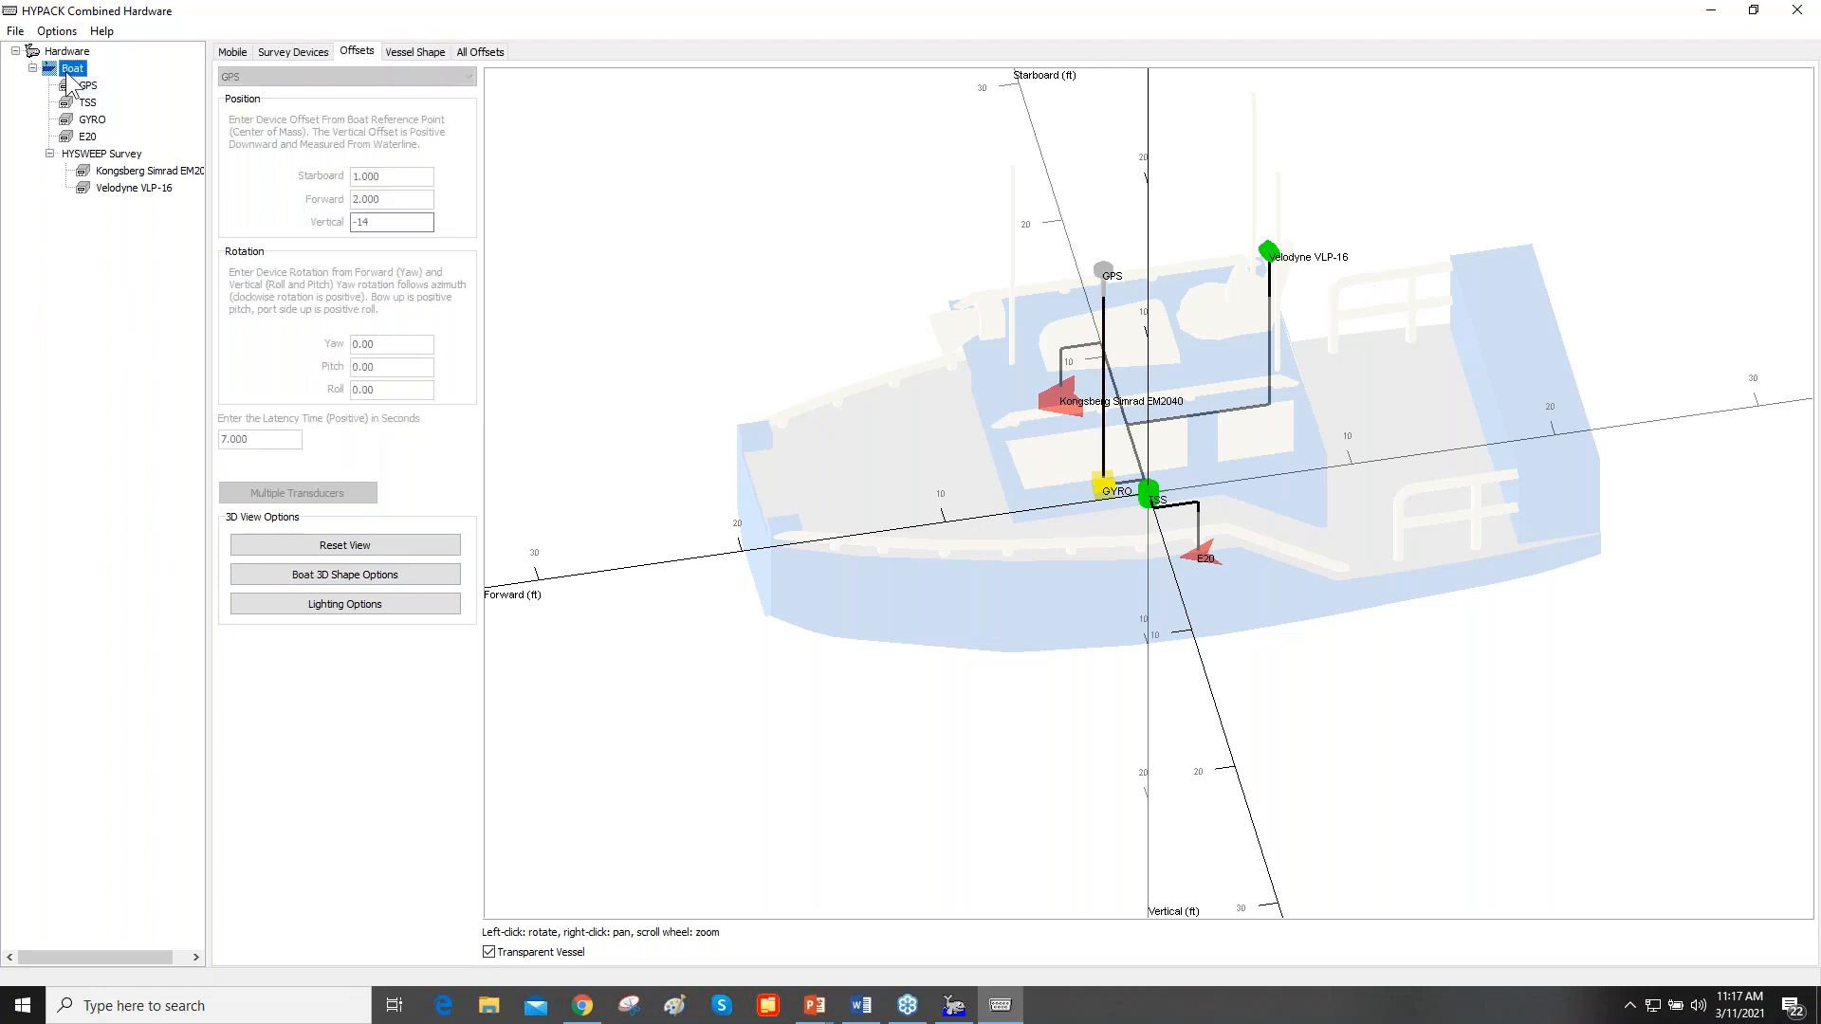
left_click_drag(902, 567, 998, 555)
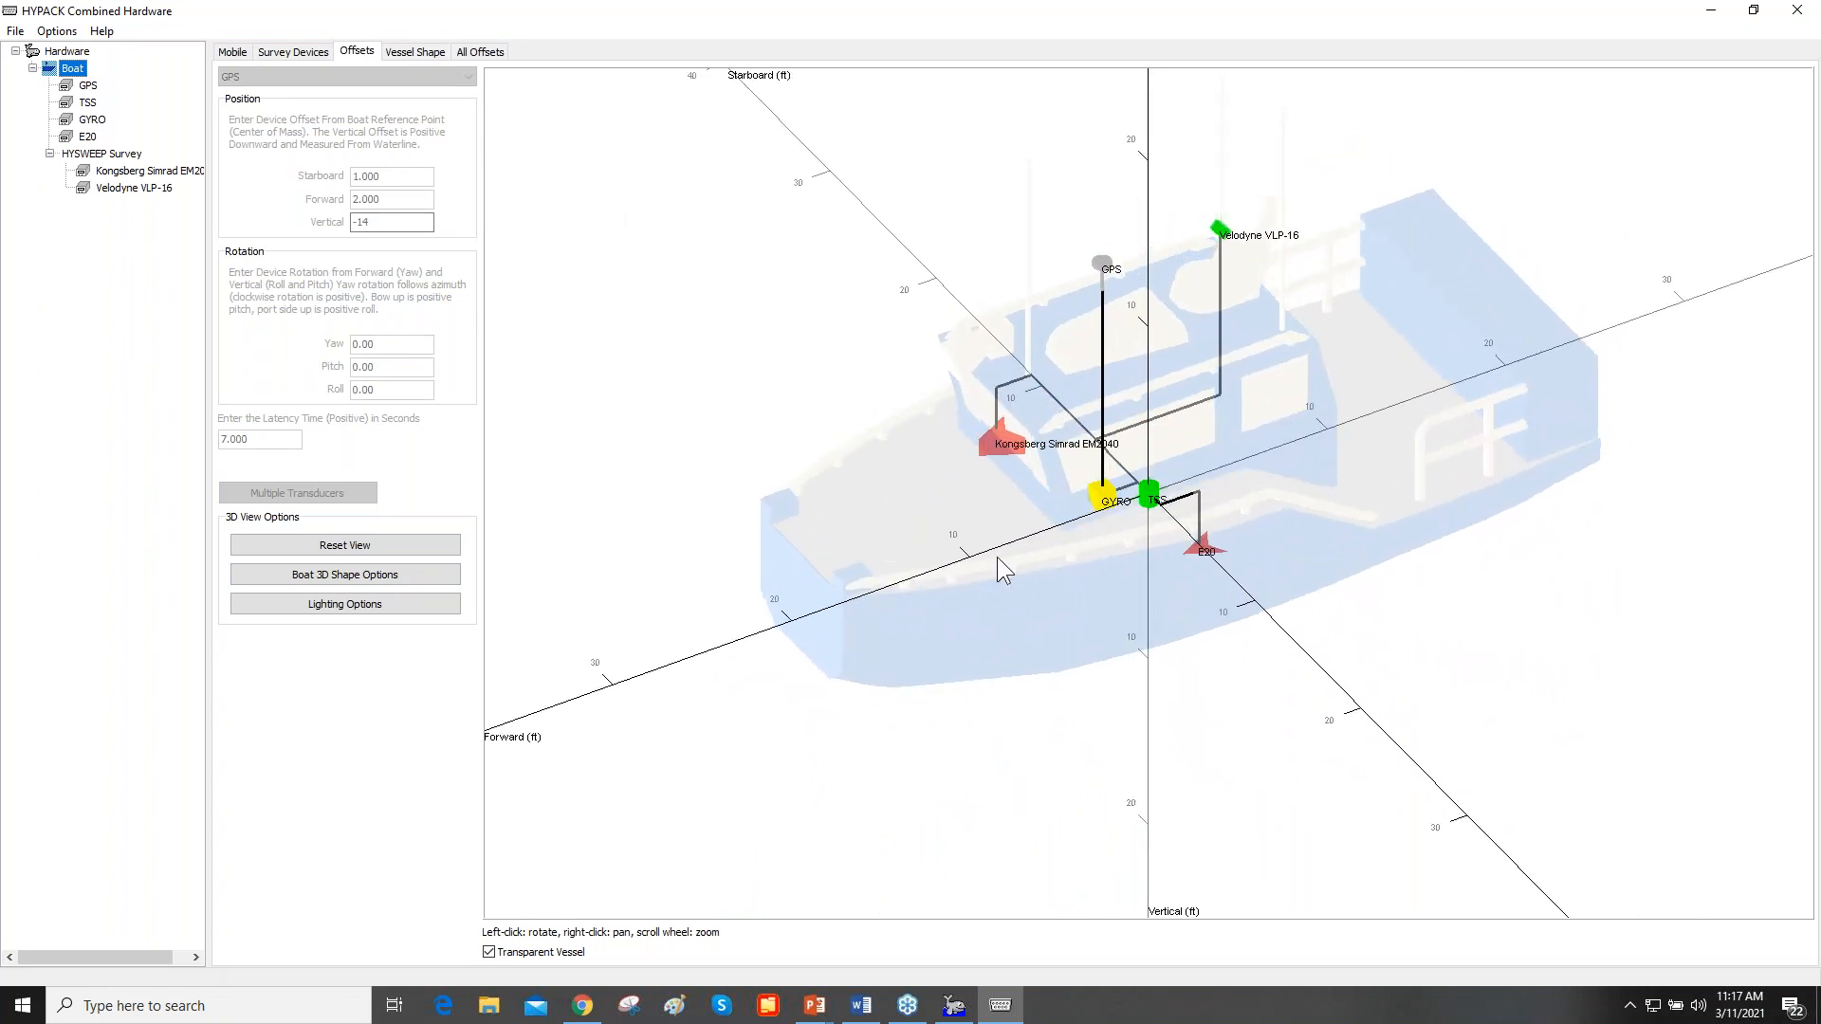
scroll(997, 557, "down", 2)
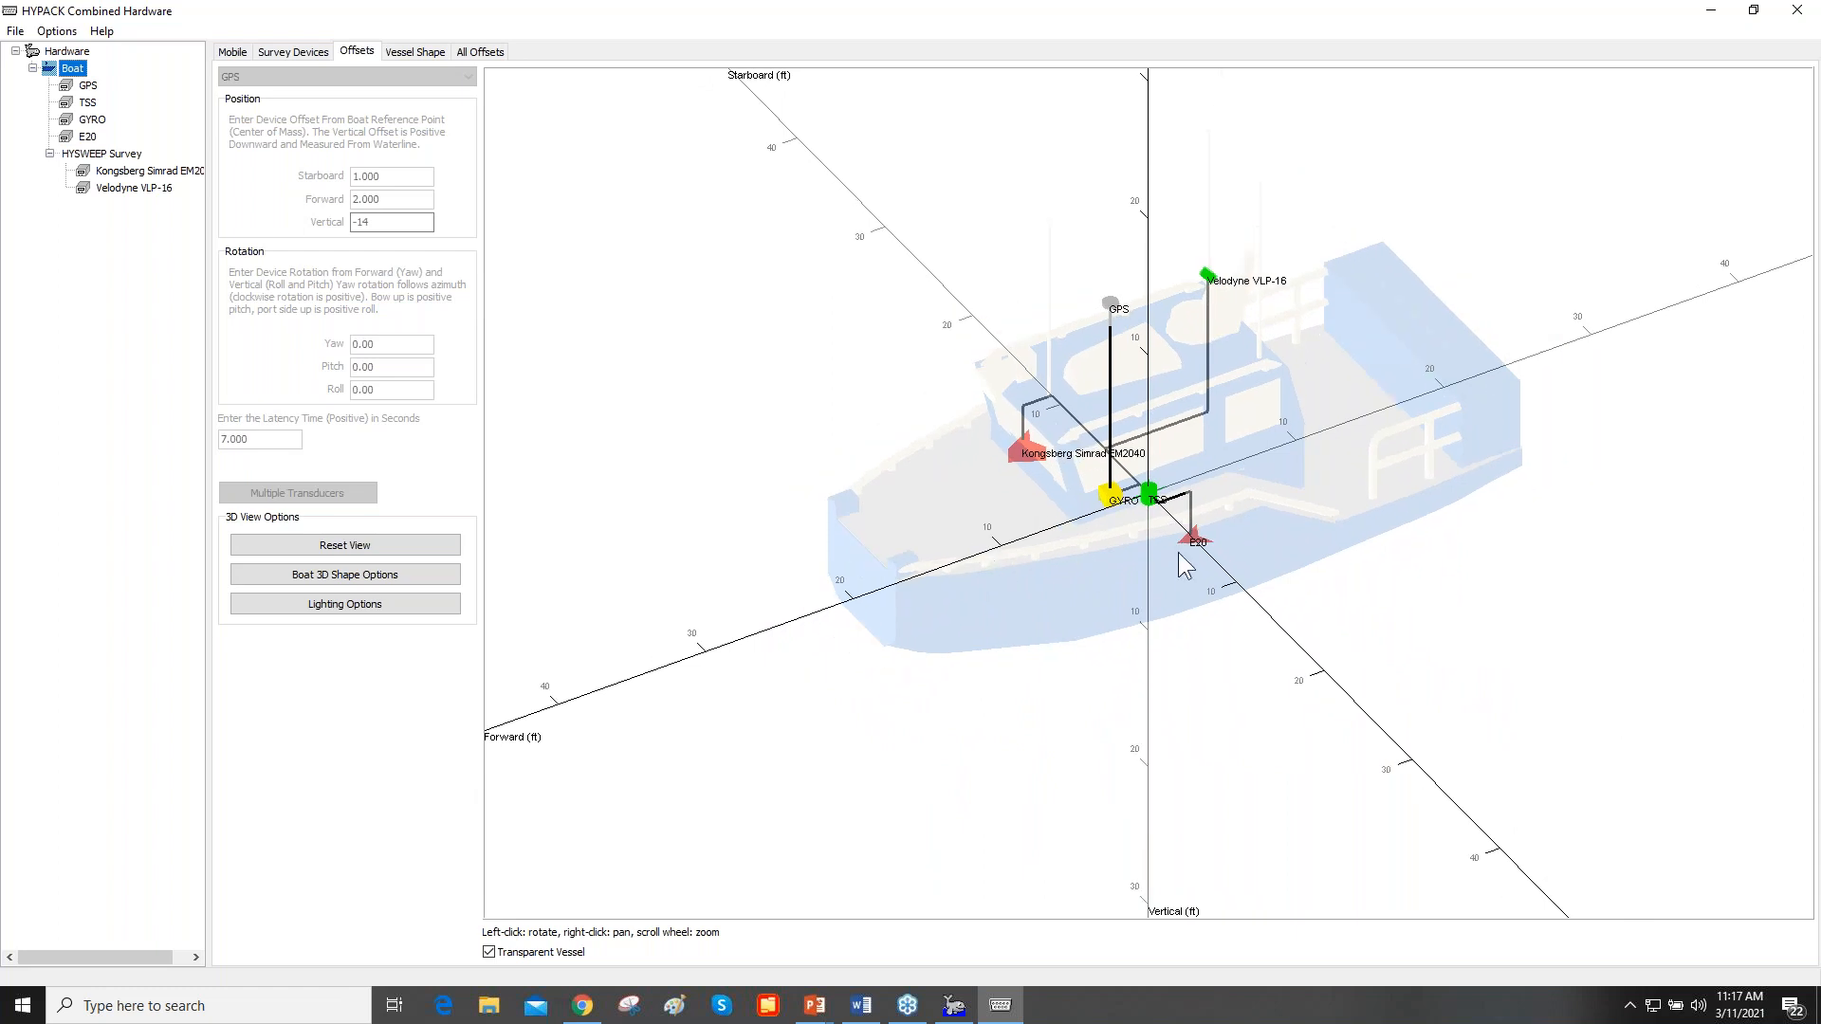
scroll(1178, 552, "up", 3)
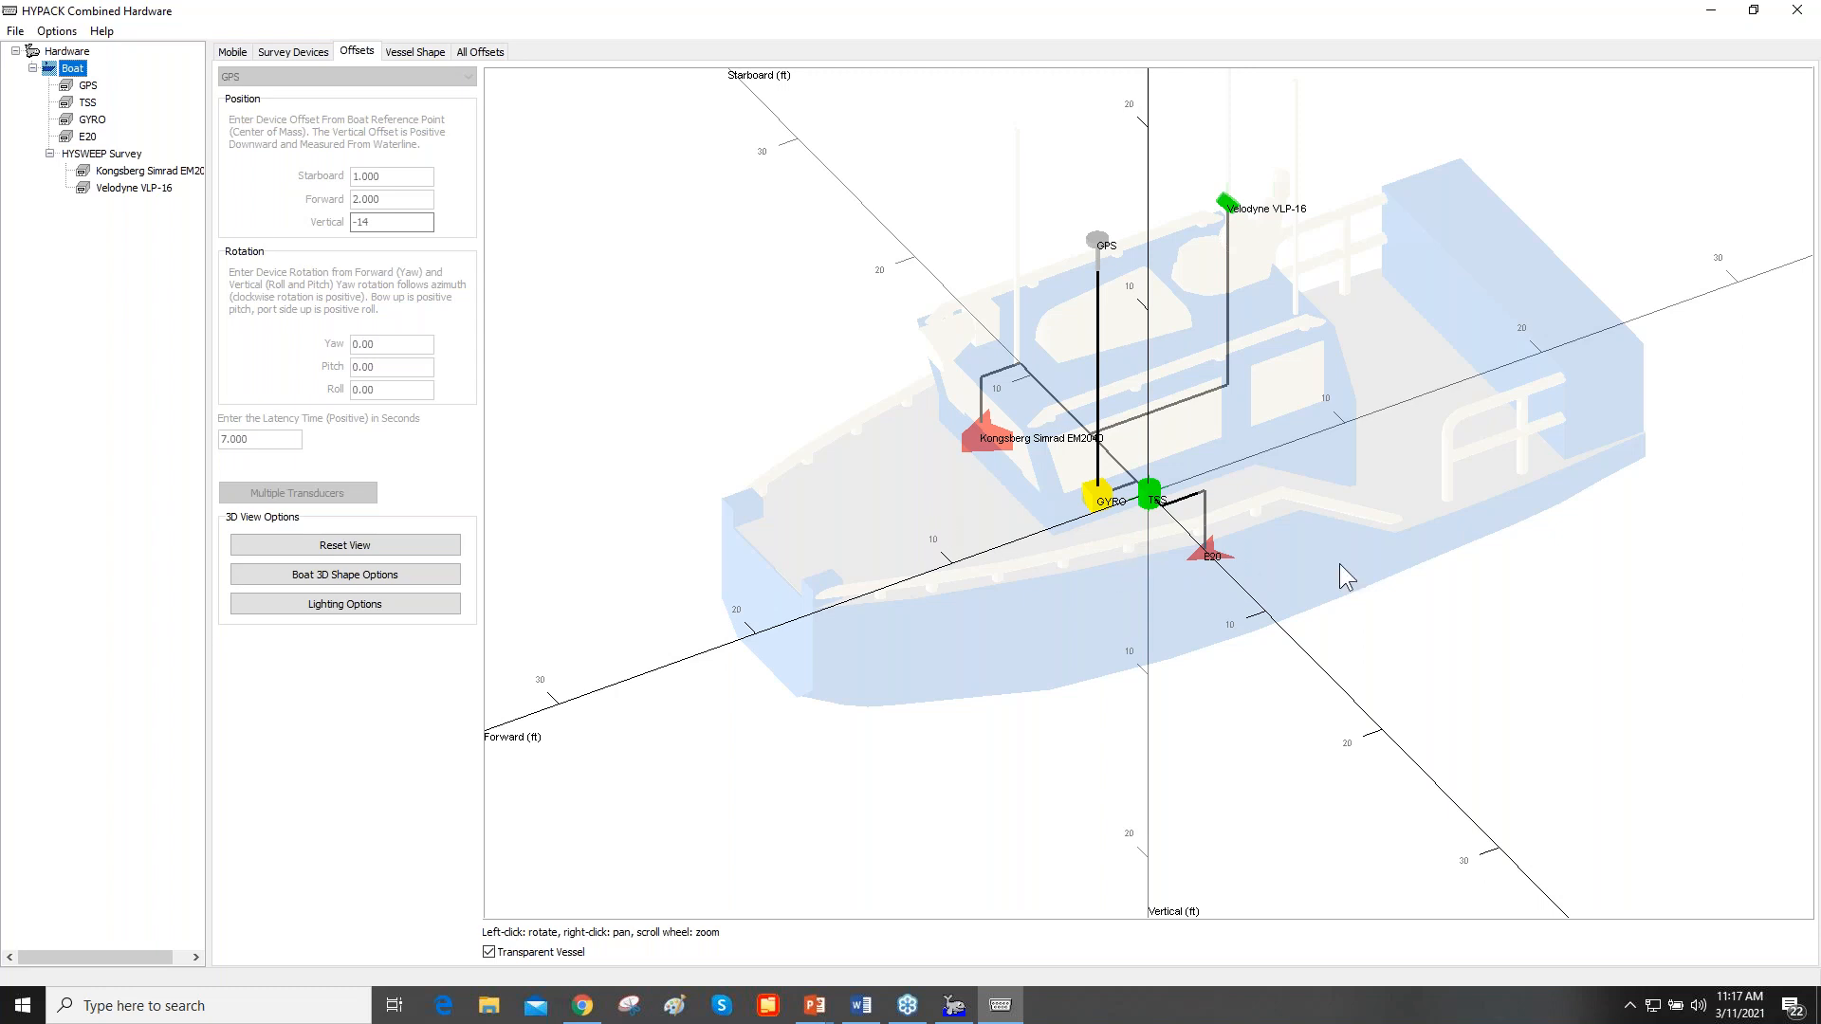
scroll(1339, 563, "down", 2)
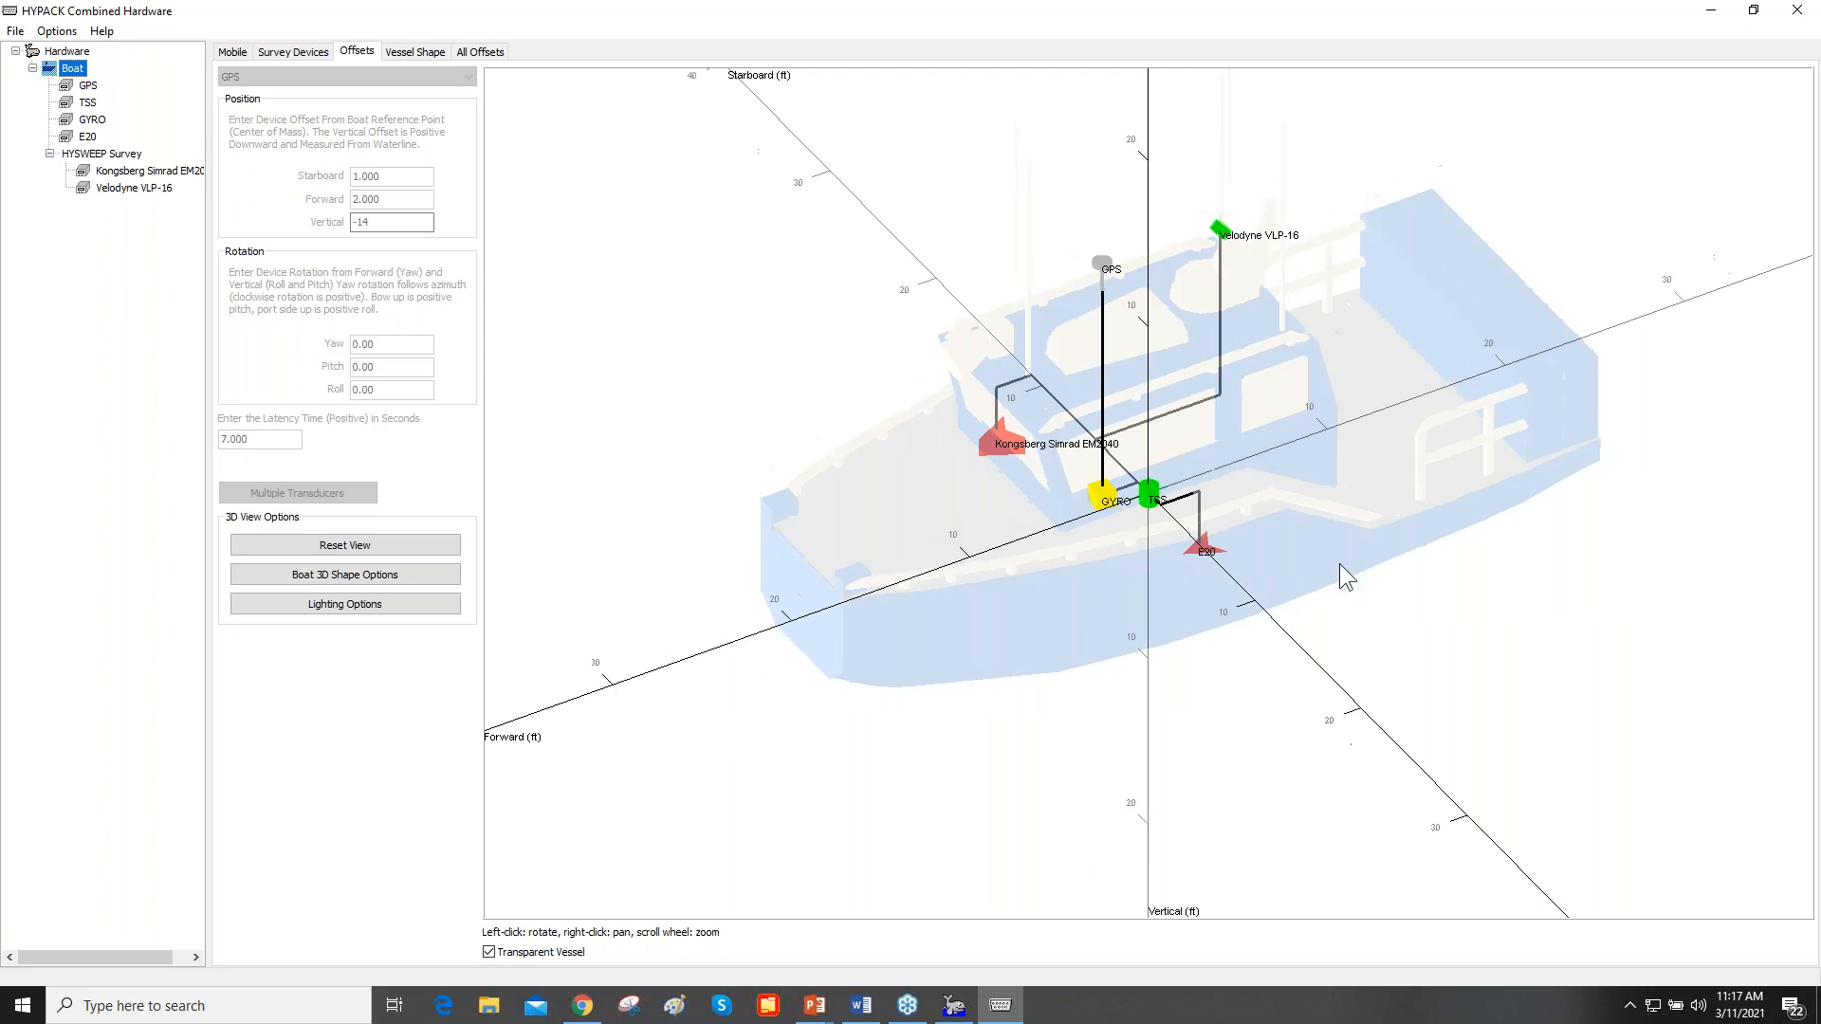
scroll(1339, 564, "up", 2)
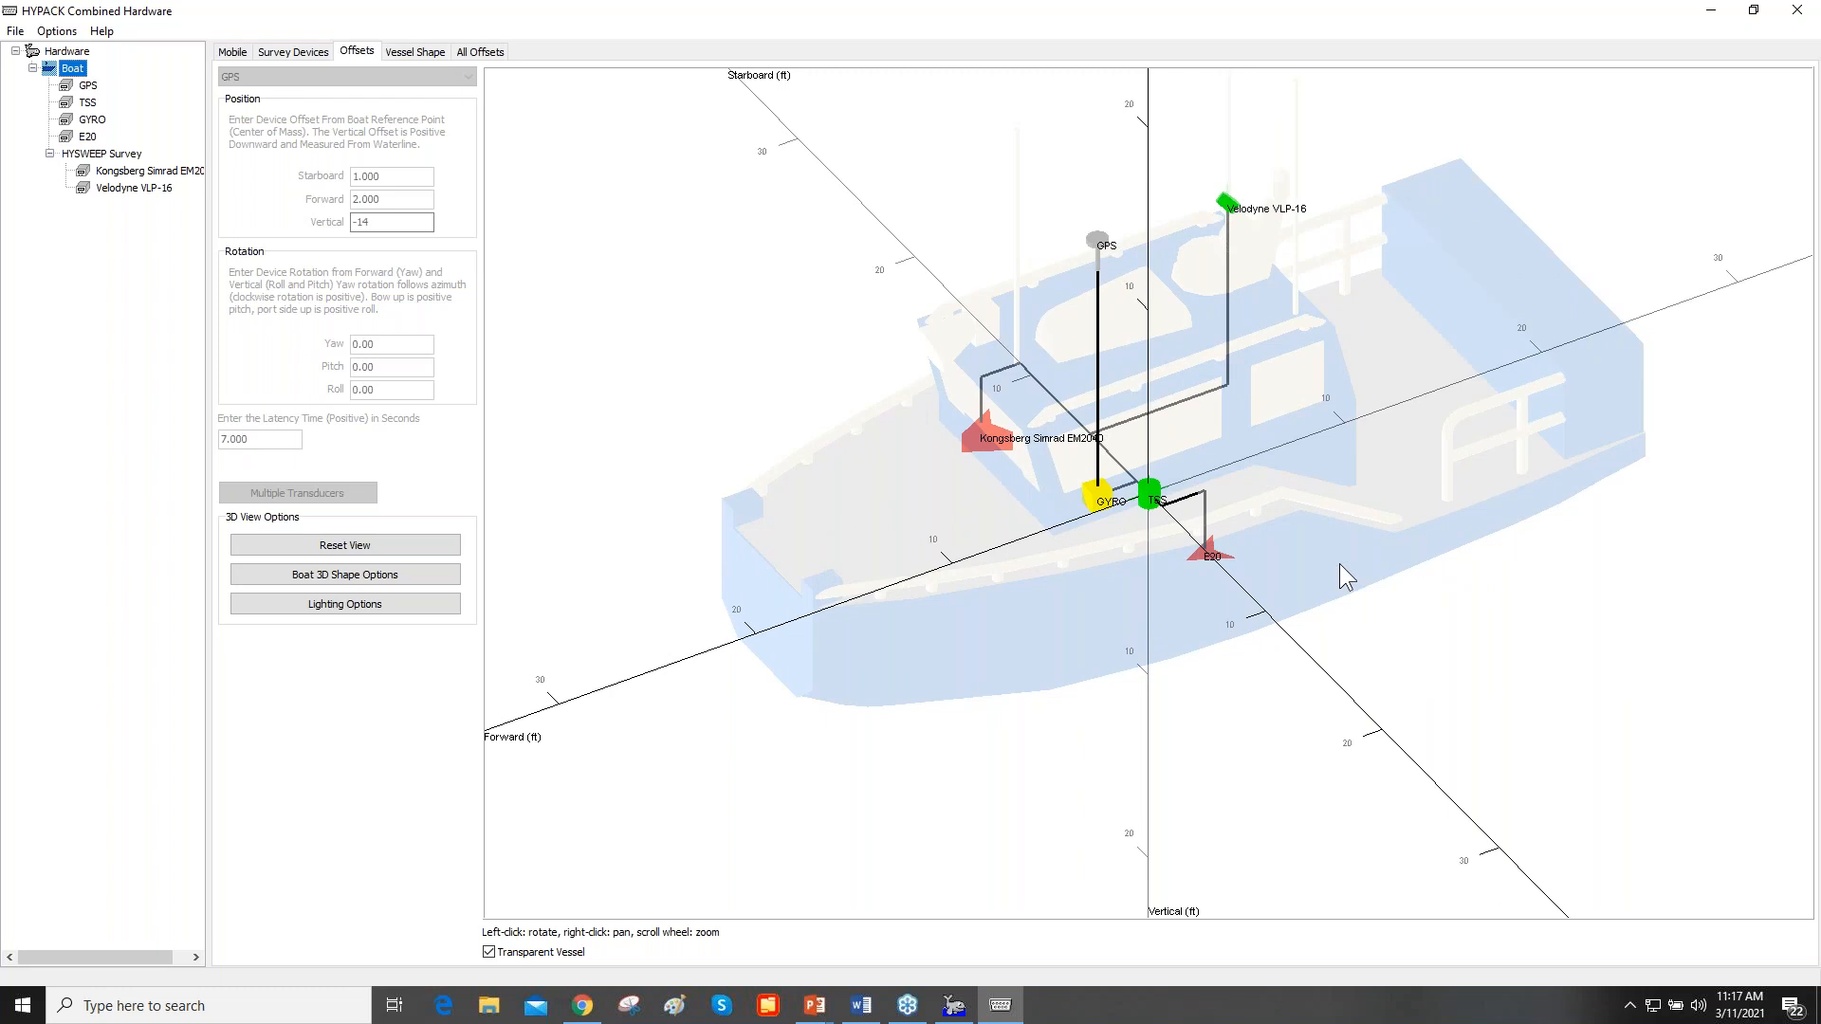
scroll(1339, 563, "down", 1)
scroll(1339, 563, "up", 1)
- Check the available 3D shape files and supported file types for the boat, leaving its current shape in place
left_click(364, 580)
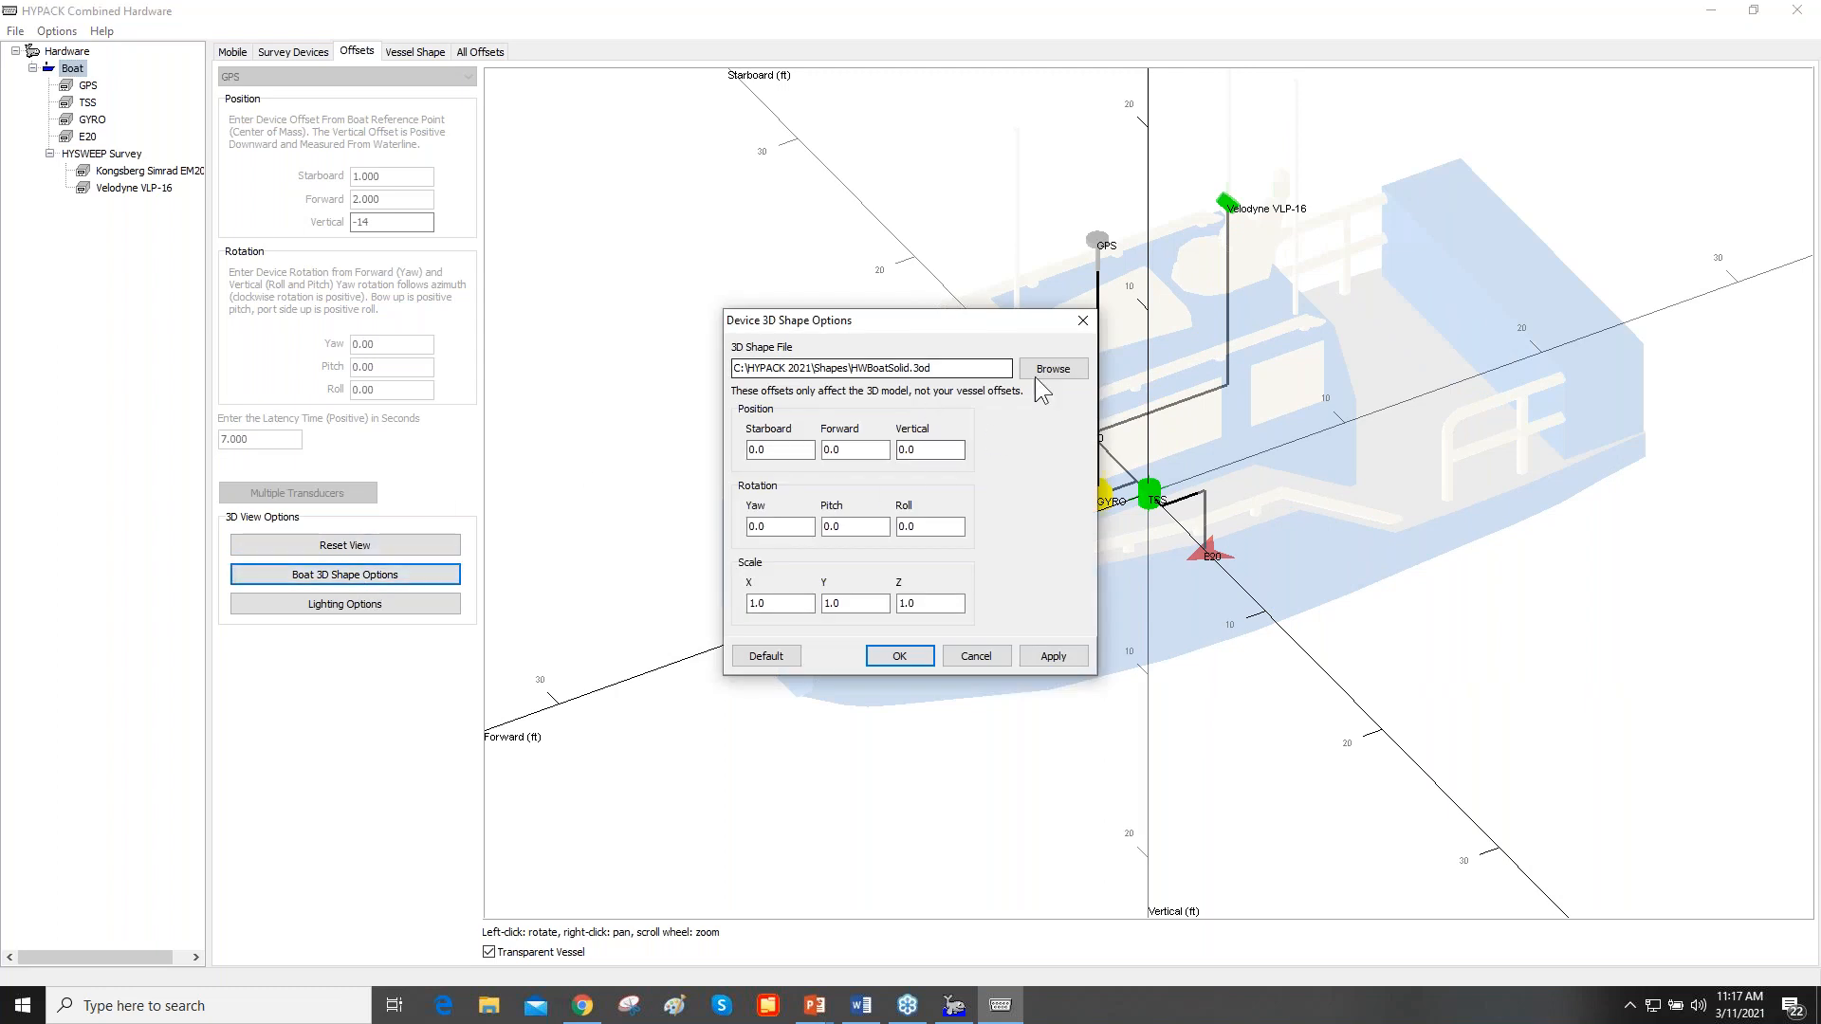
left_click(1043, 375)
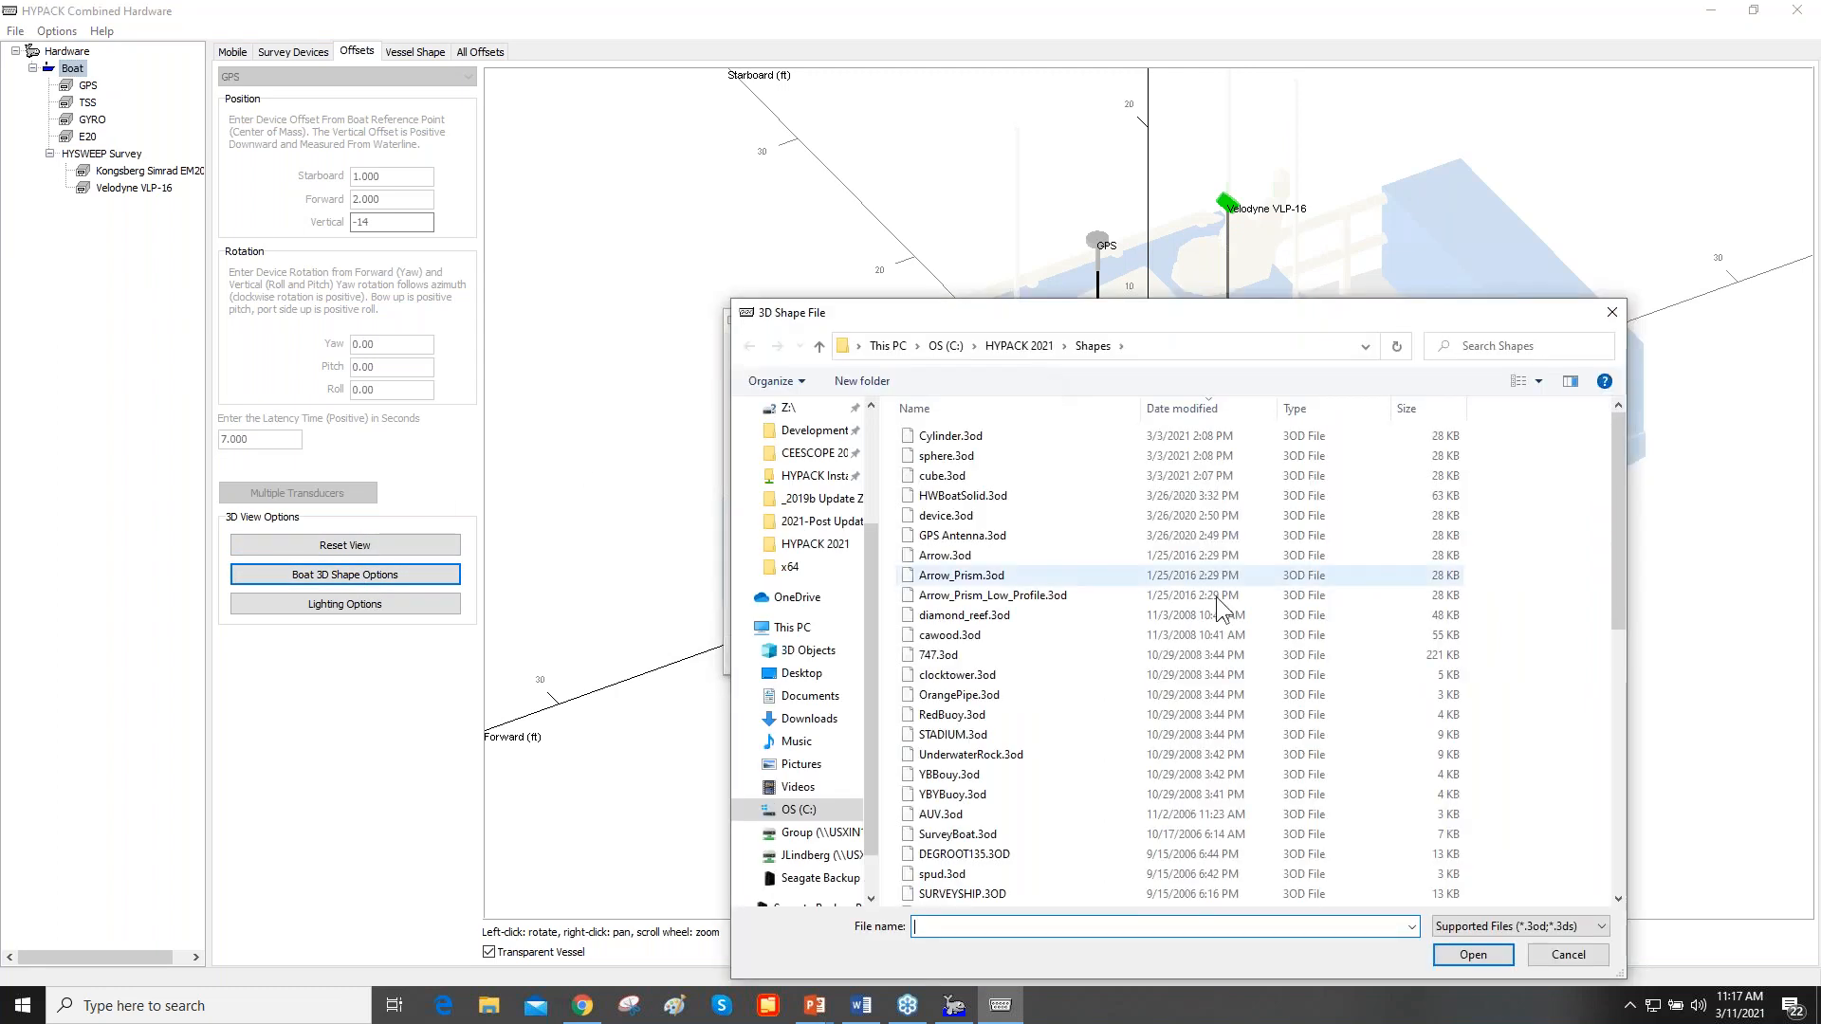
left_click(1601, 926)
left_click(1599, 926)
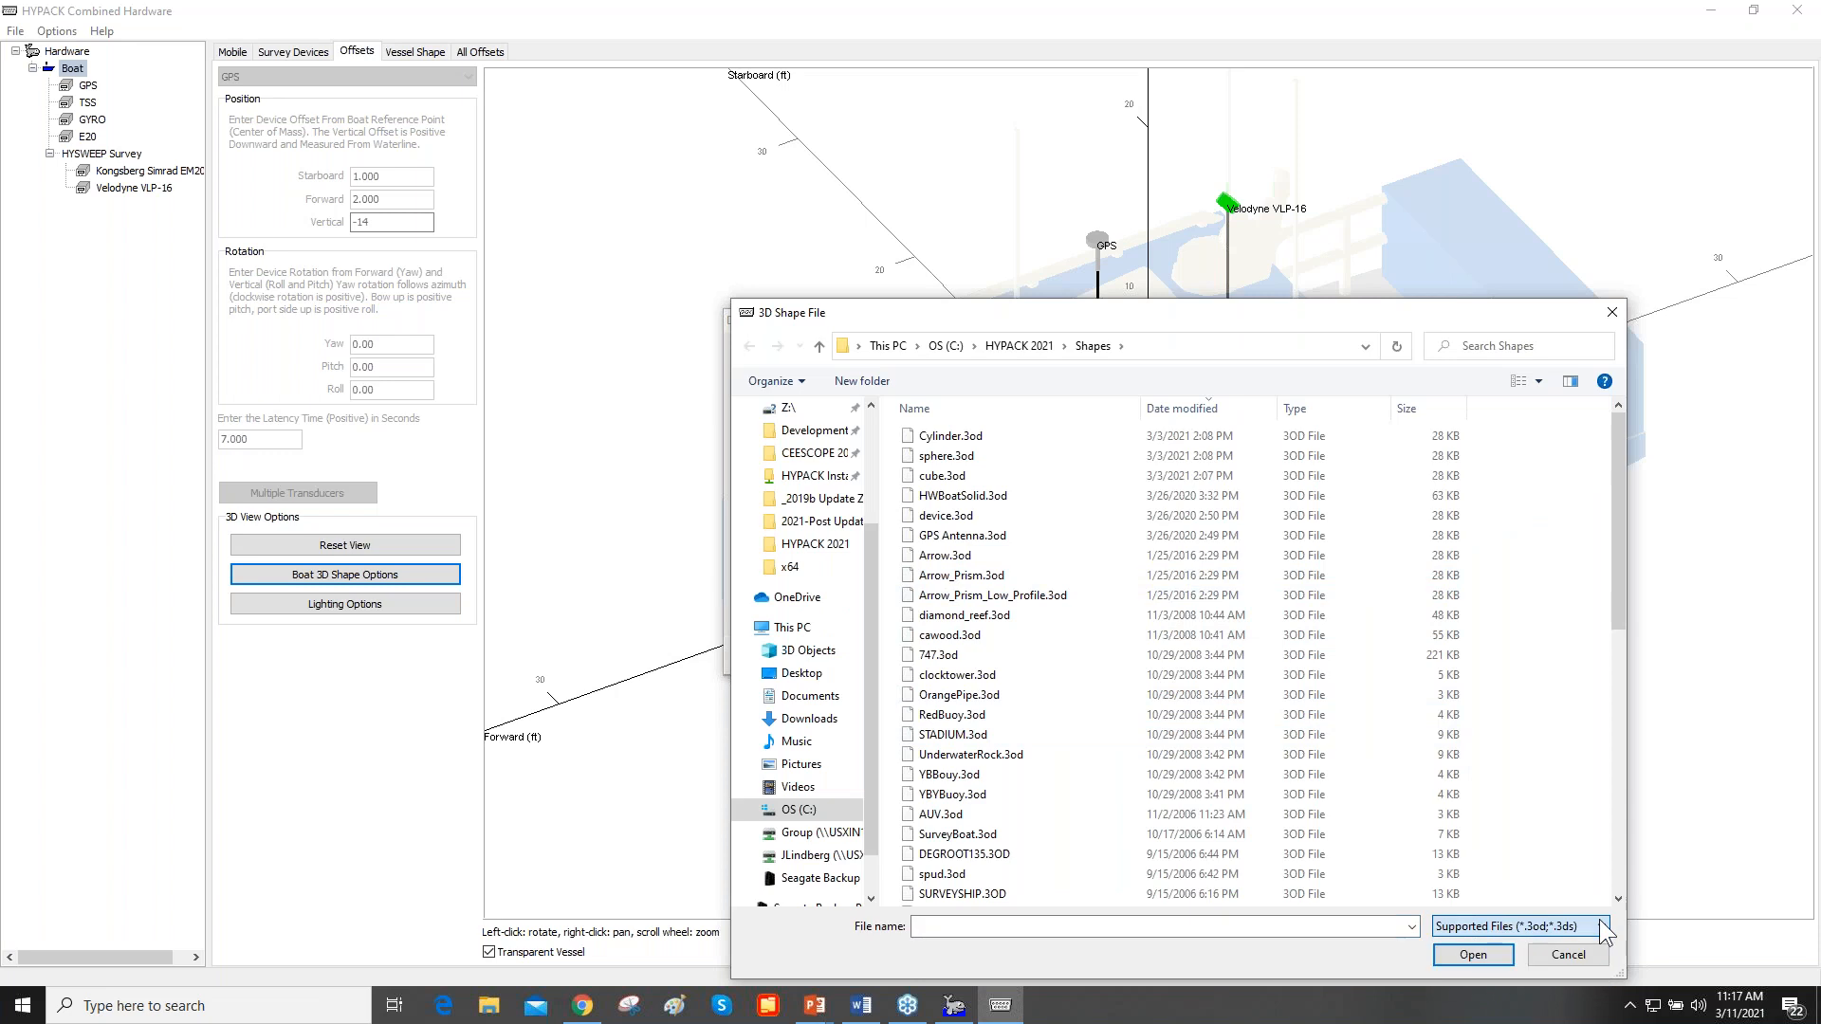
left_click(1612, 313)
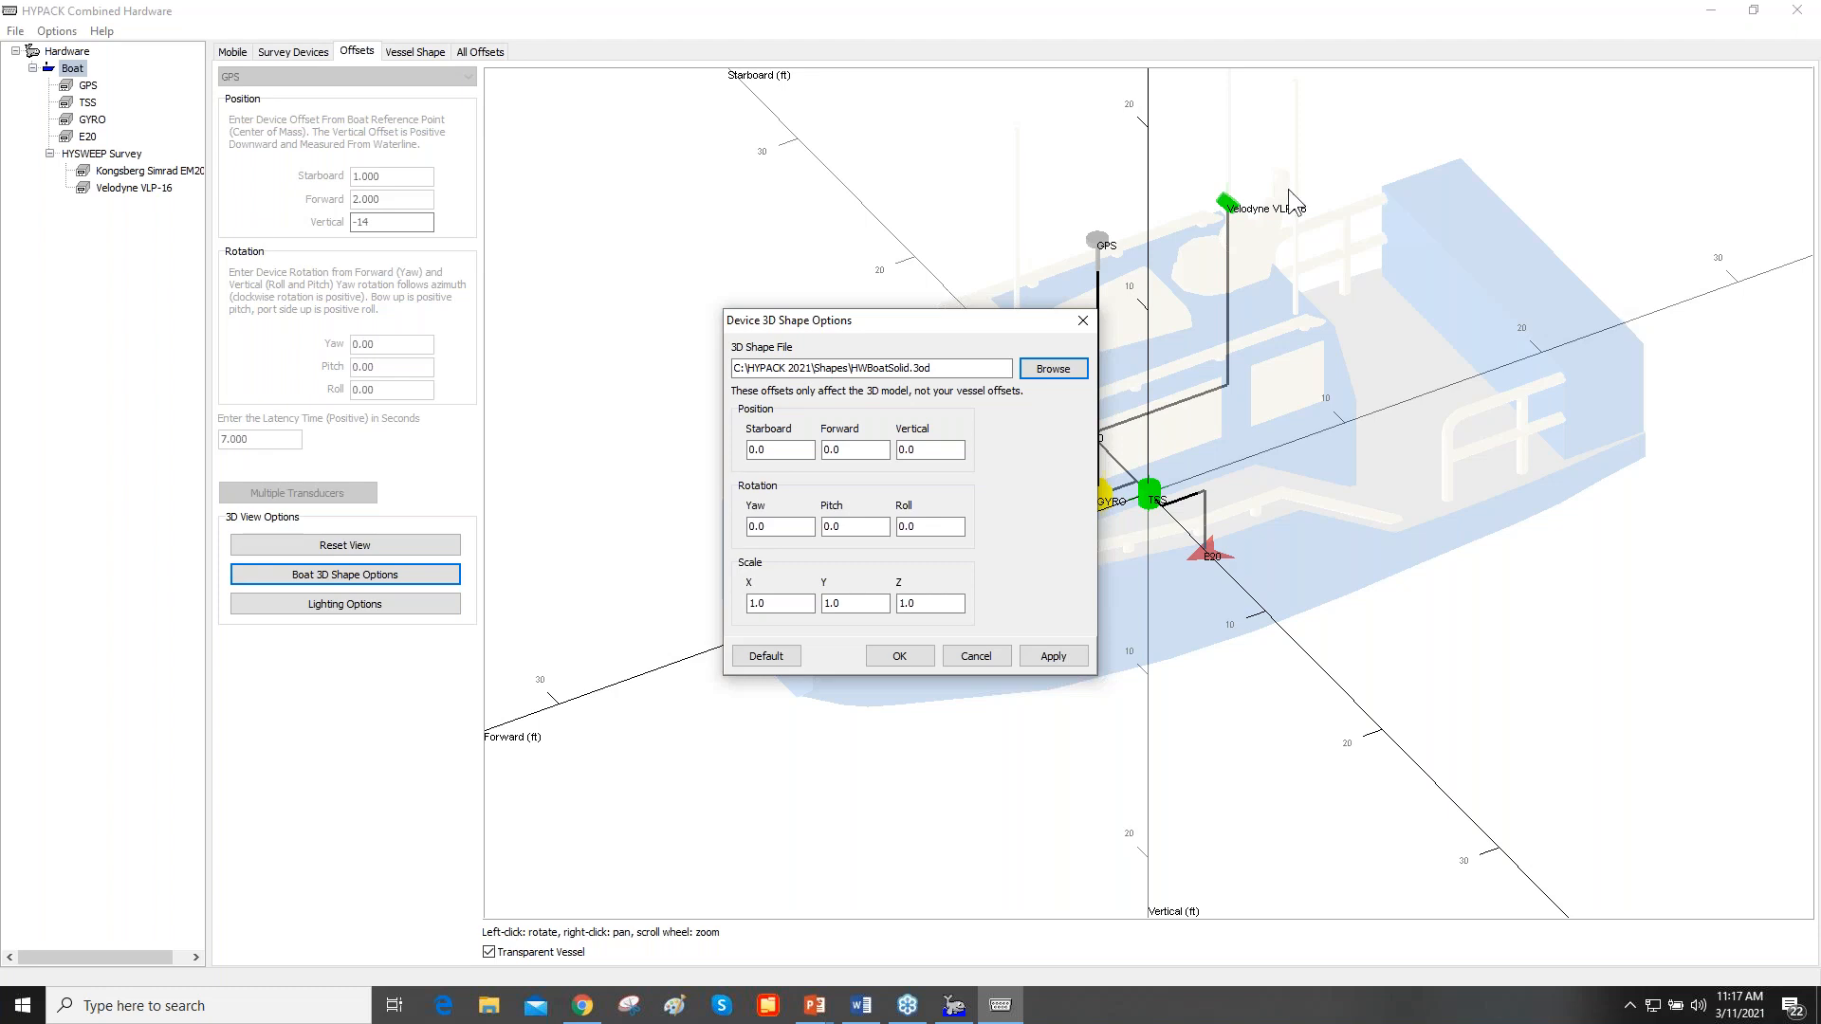
left_click(1082, 320)
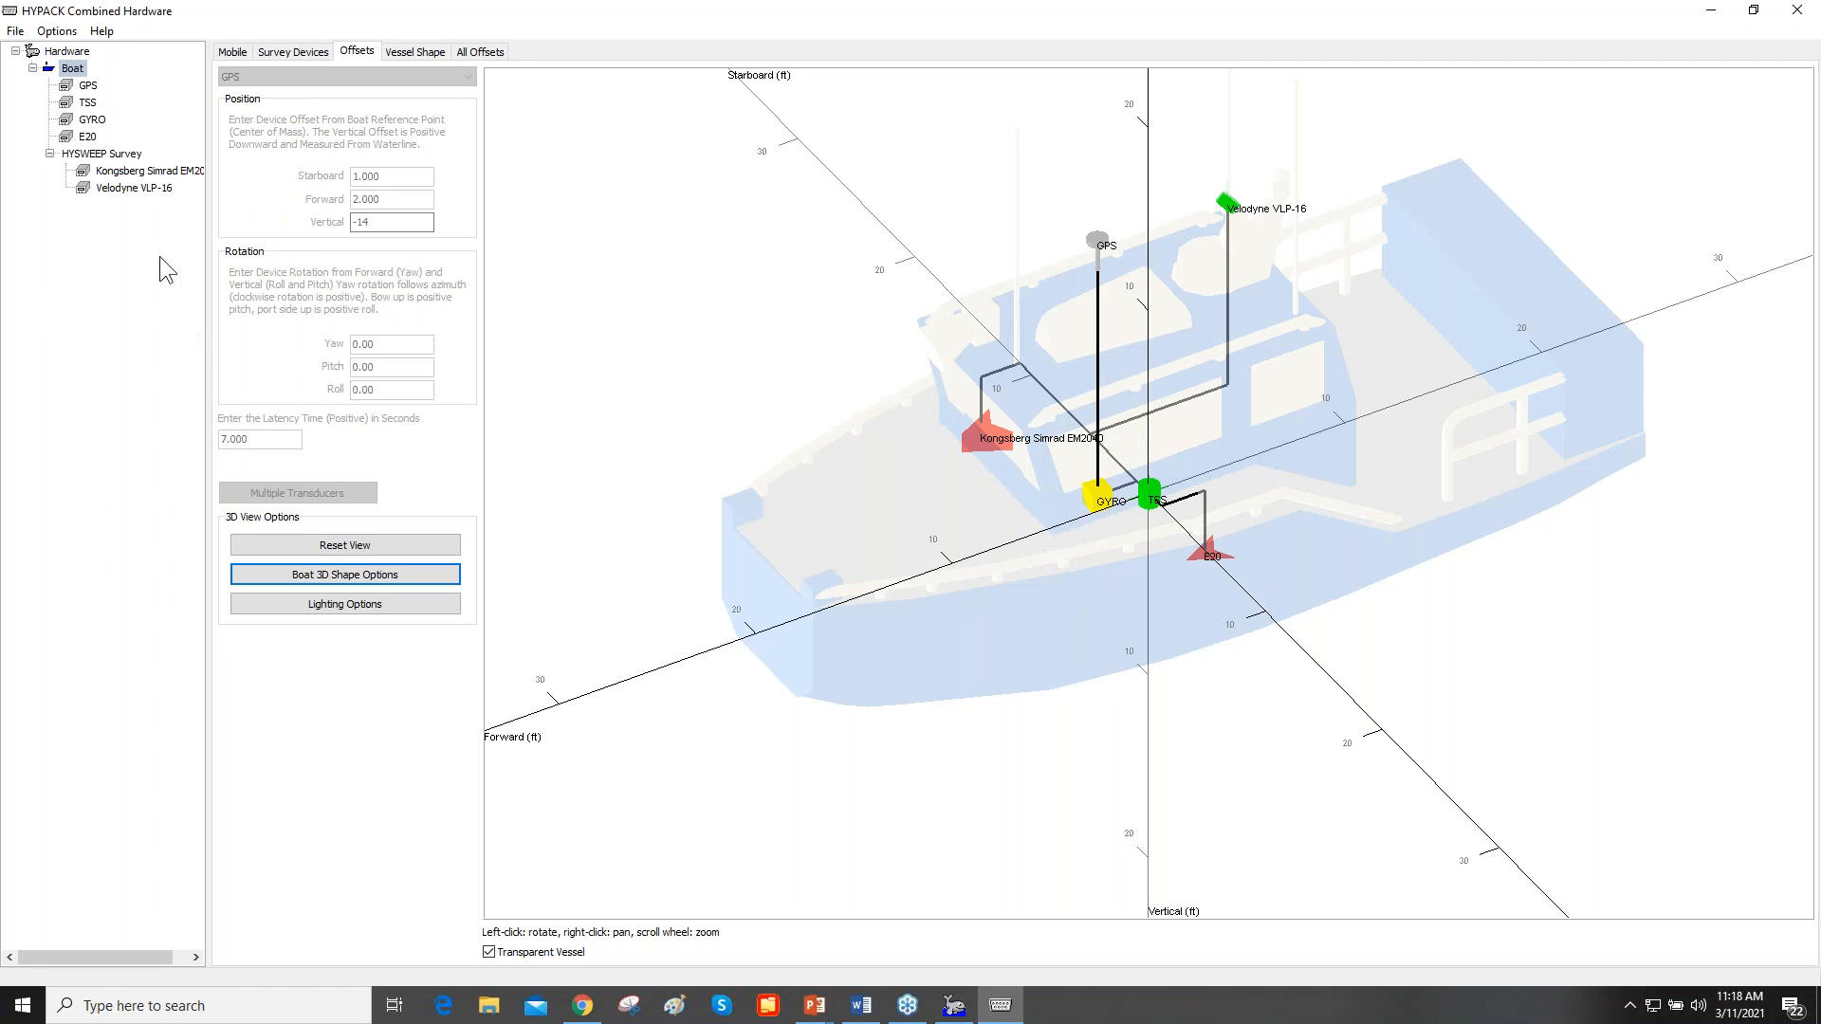
right_click(83, 73)
left_click(78, 87)
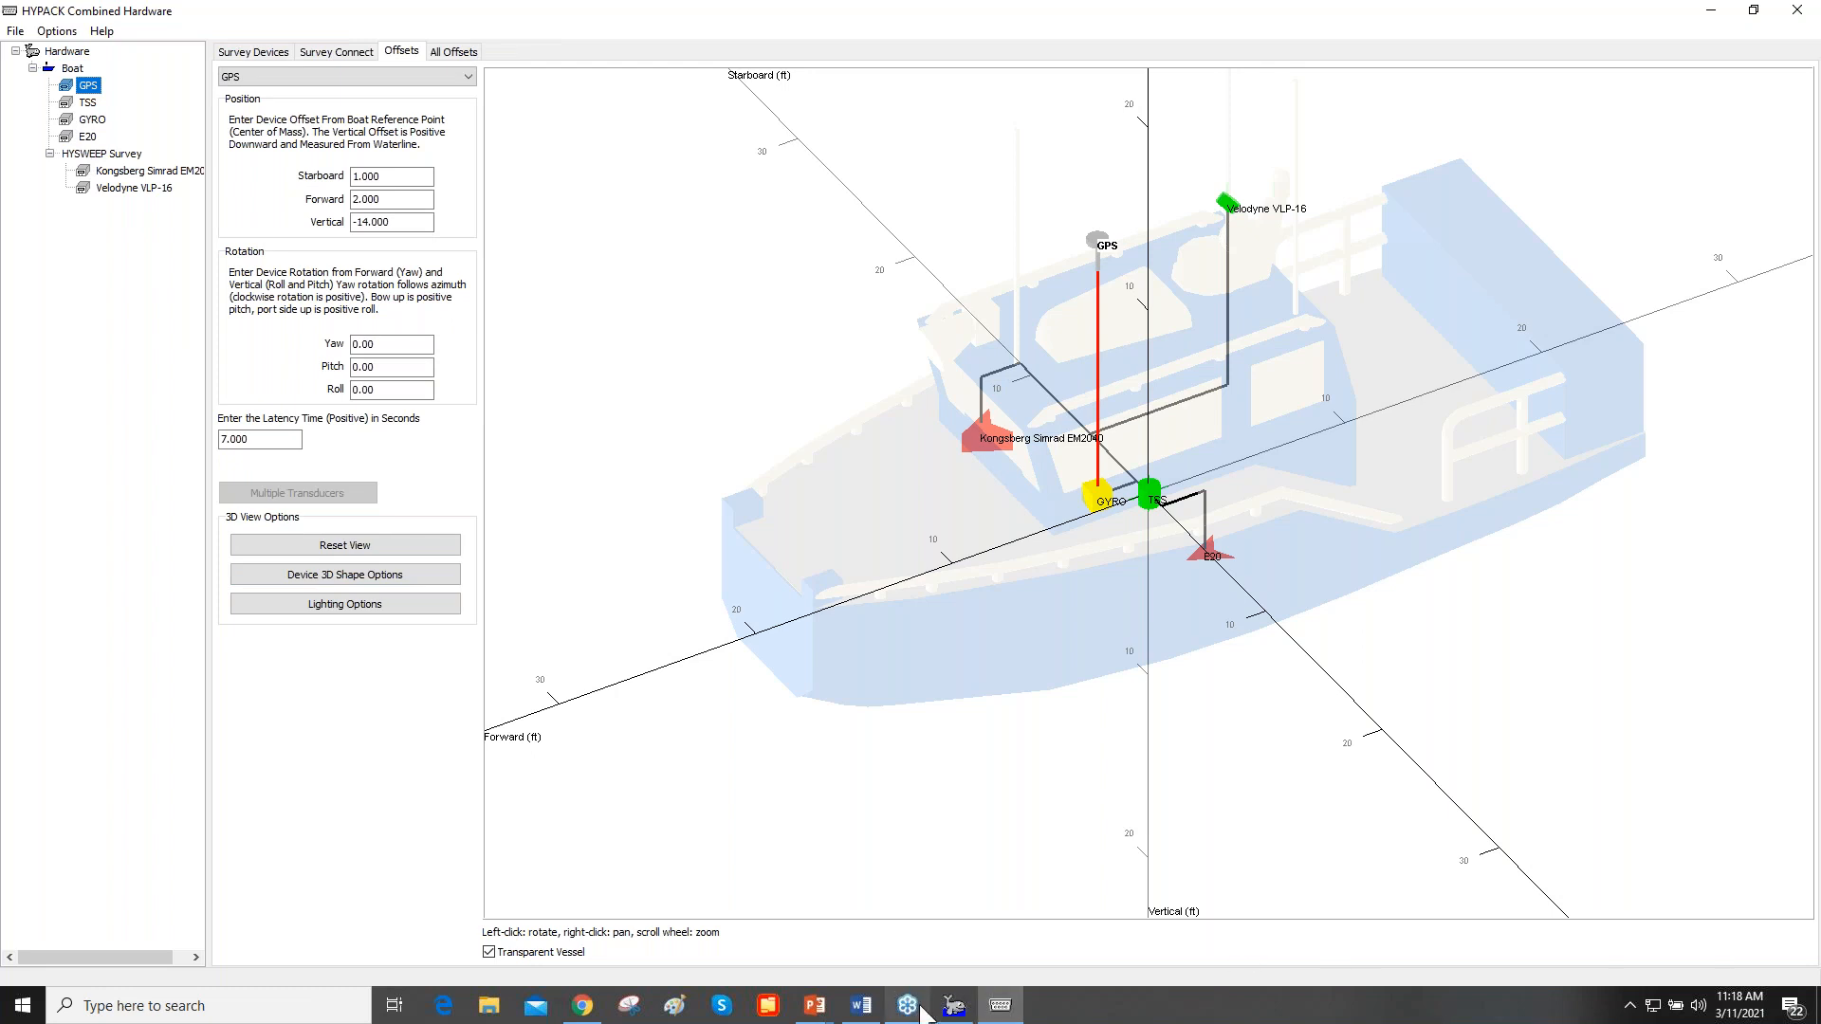
left_click(952, 1005)
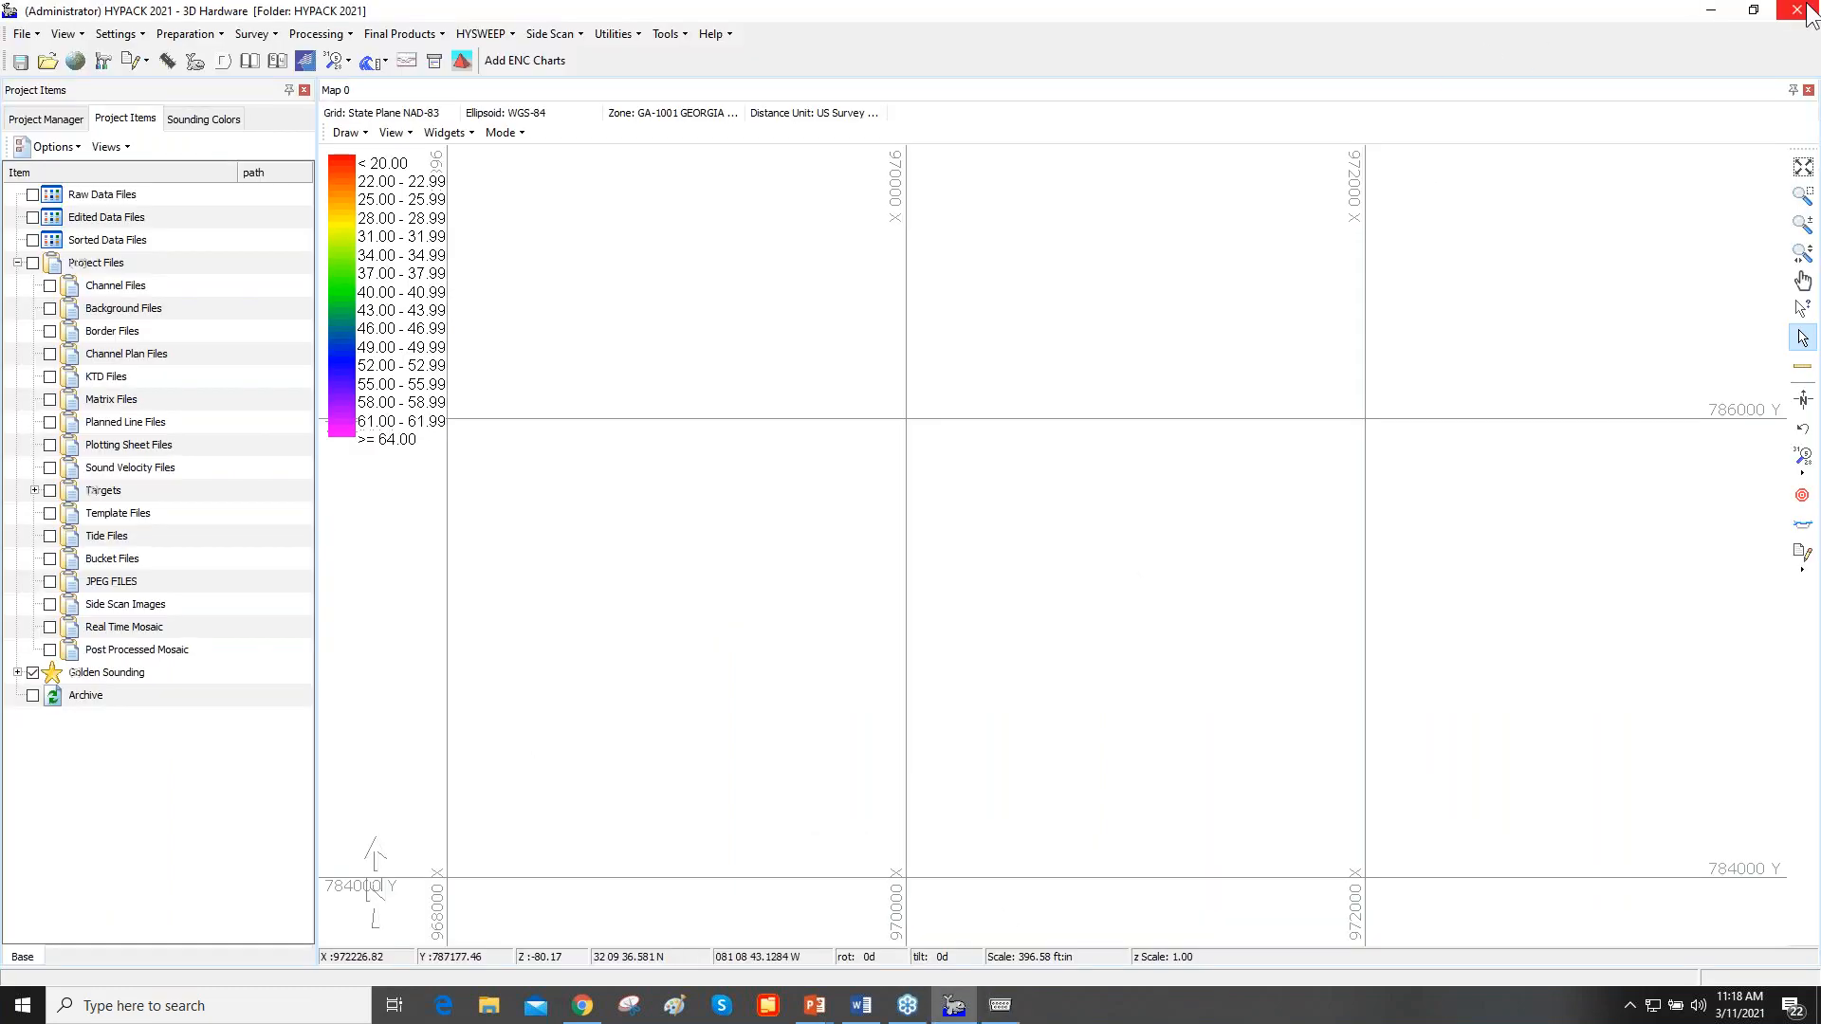
left_click(1000, 1005)
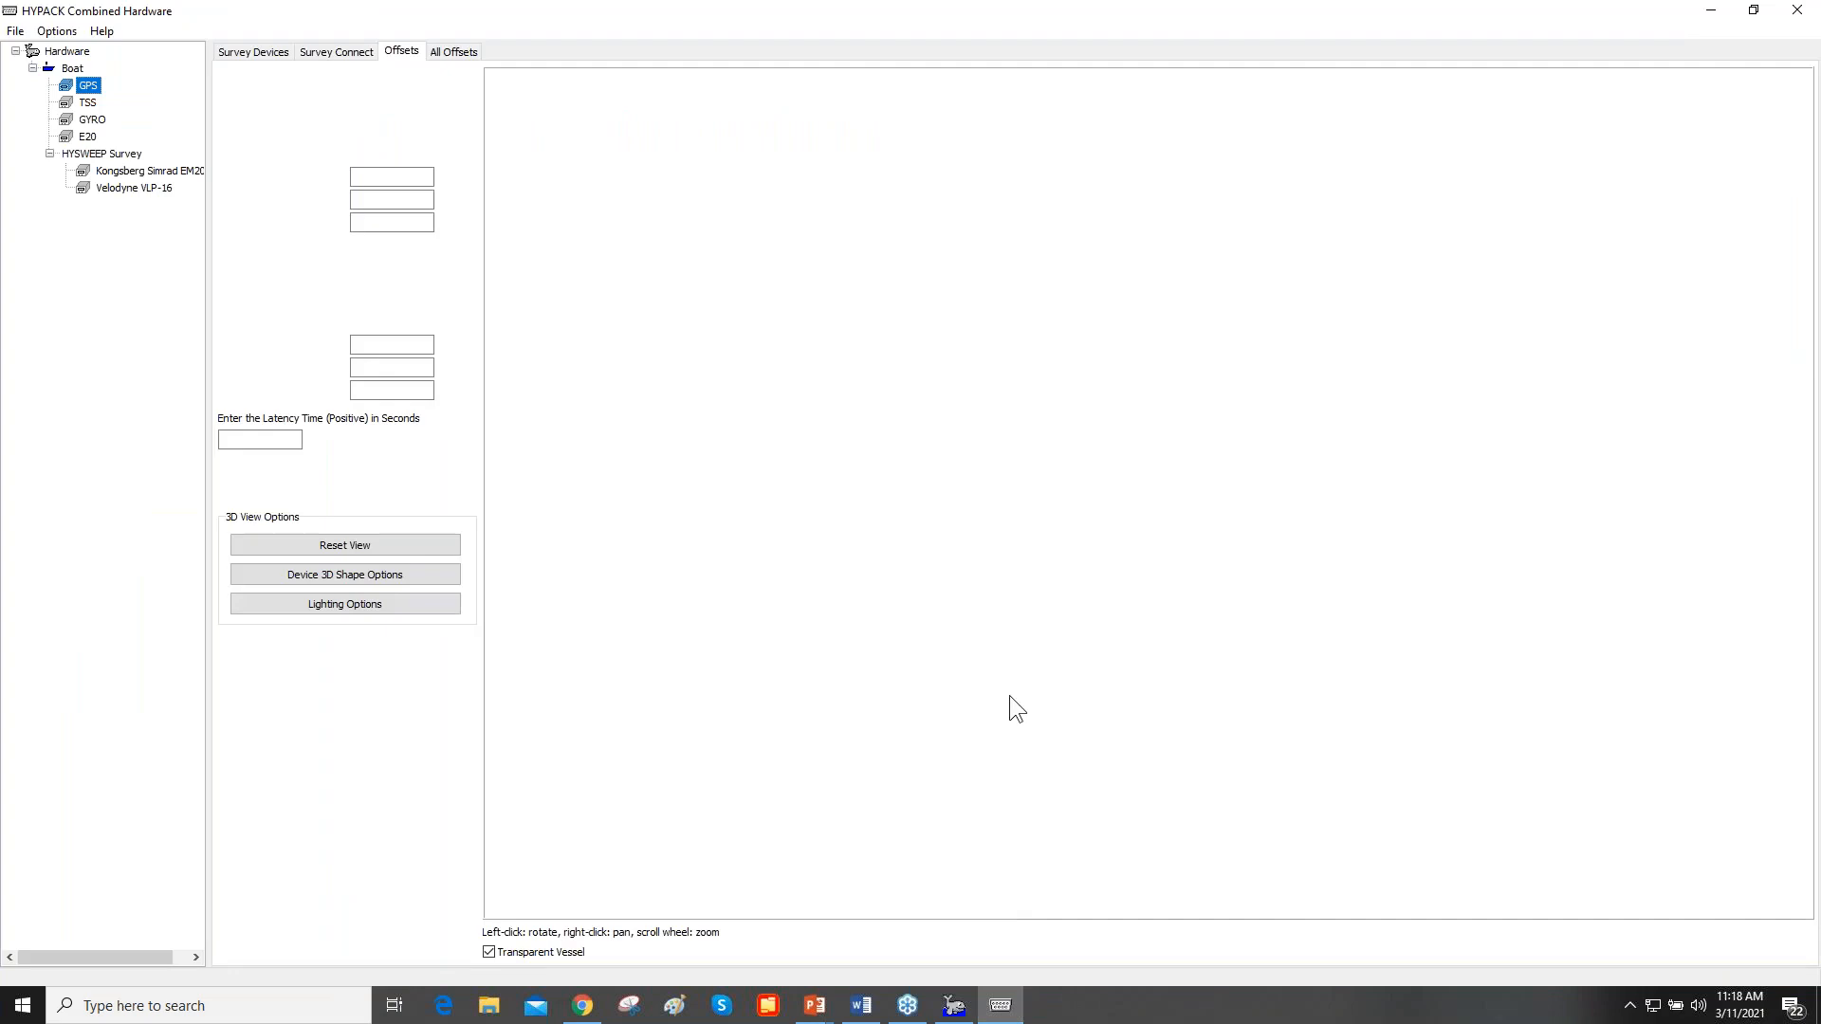
- Close the combined hardware setup, saving its changes, and minimize the HYPACK main window to return to the presentation slides
left_click(1796, 10)
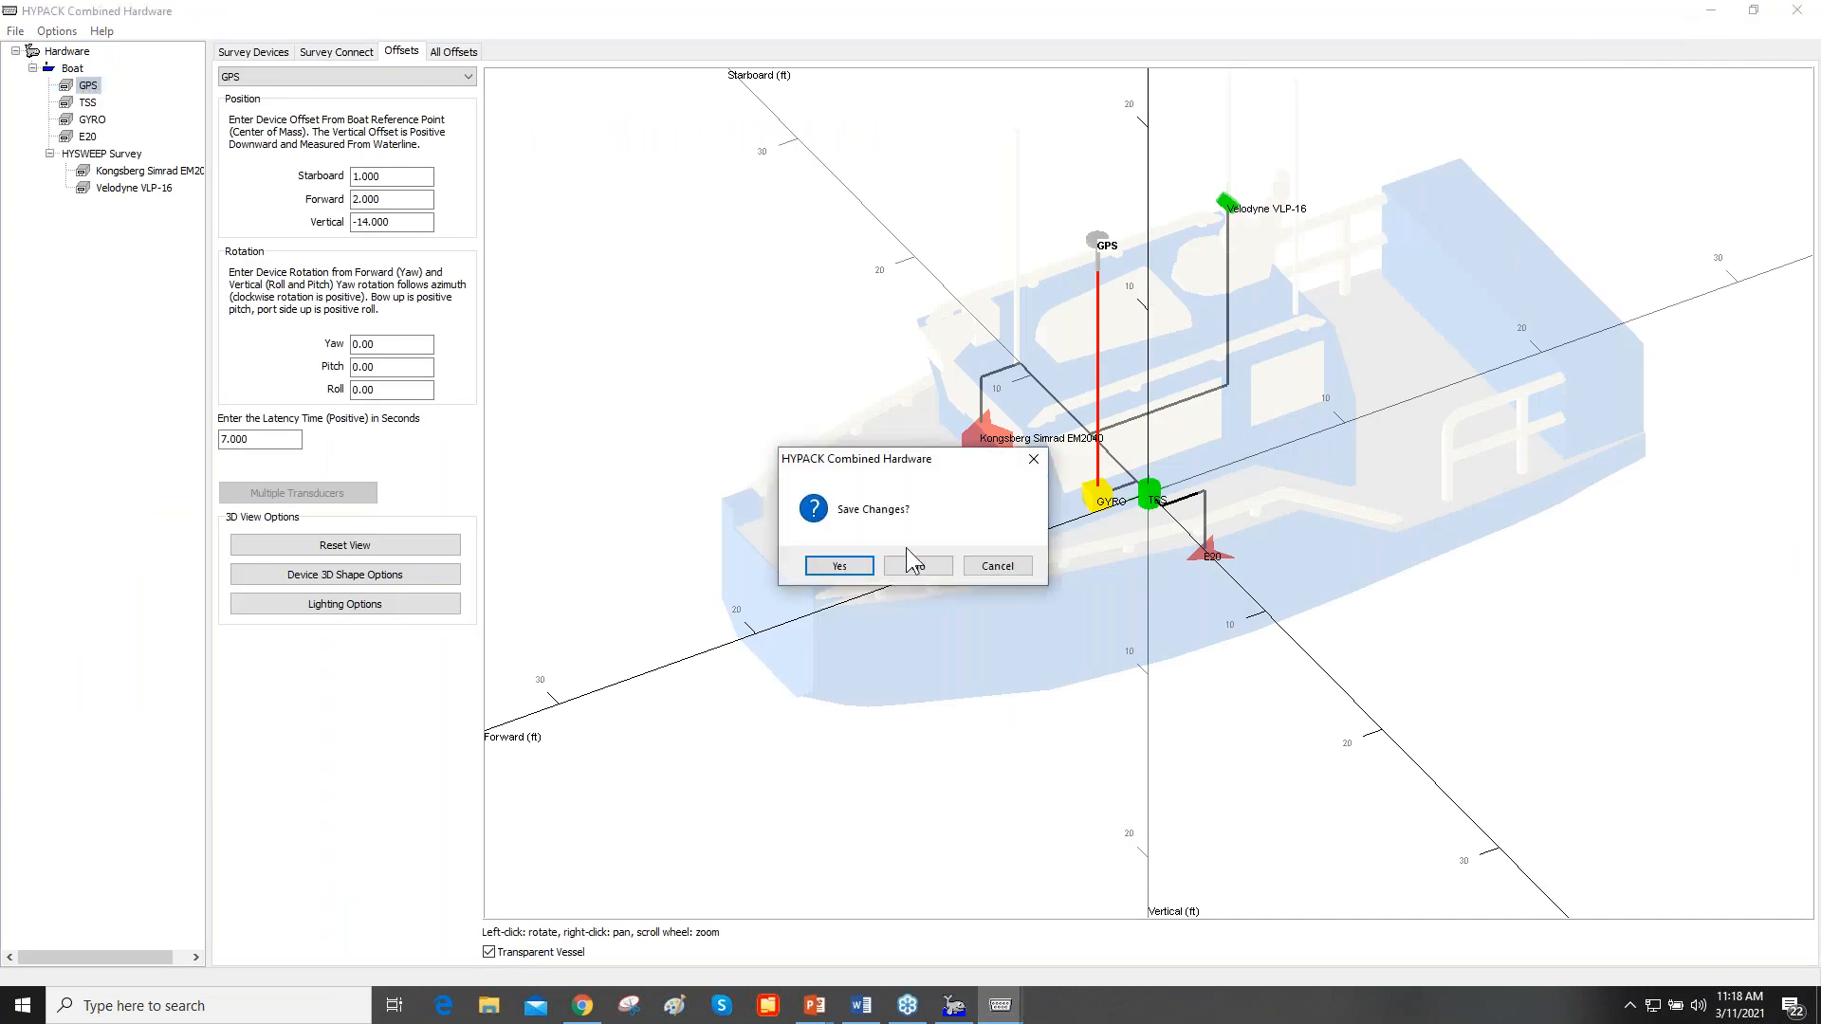
left_click(836, 567)
left_click(1711, 11)
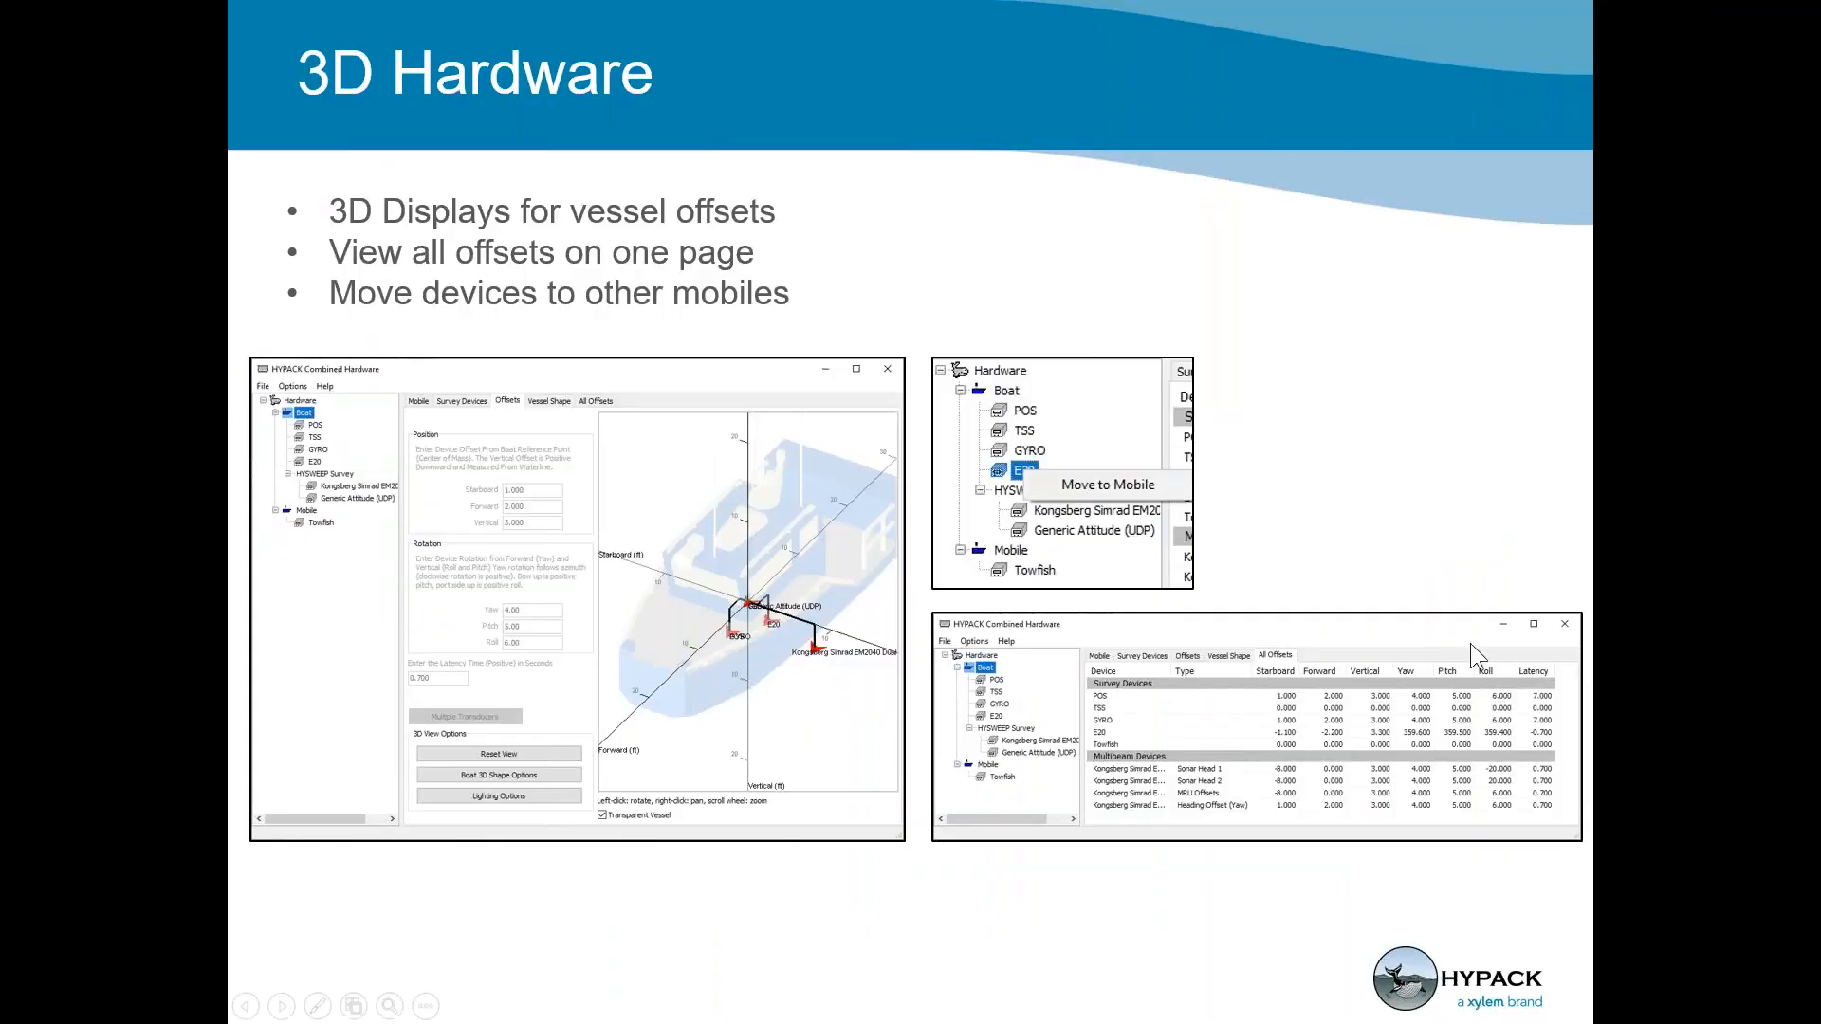